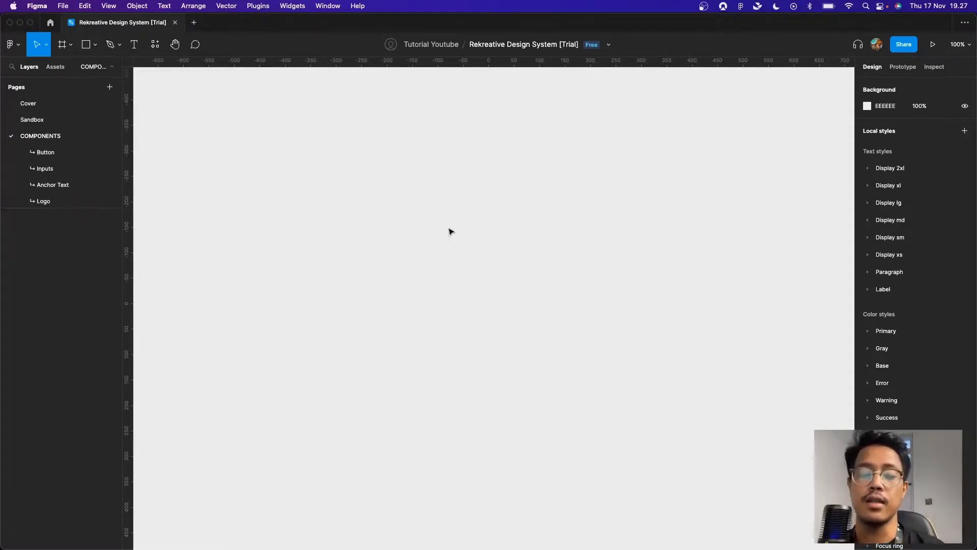
Add a text layer reading "Dropdown items" on the empty canvas of the COMPONENTS page
{"action": "key", "text": "t"}
{"action": "left_click", "coordinate": [513, 223]}
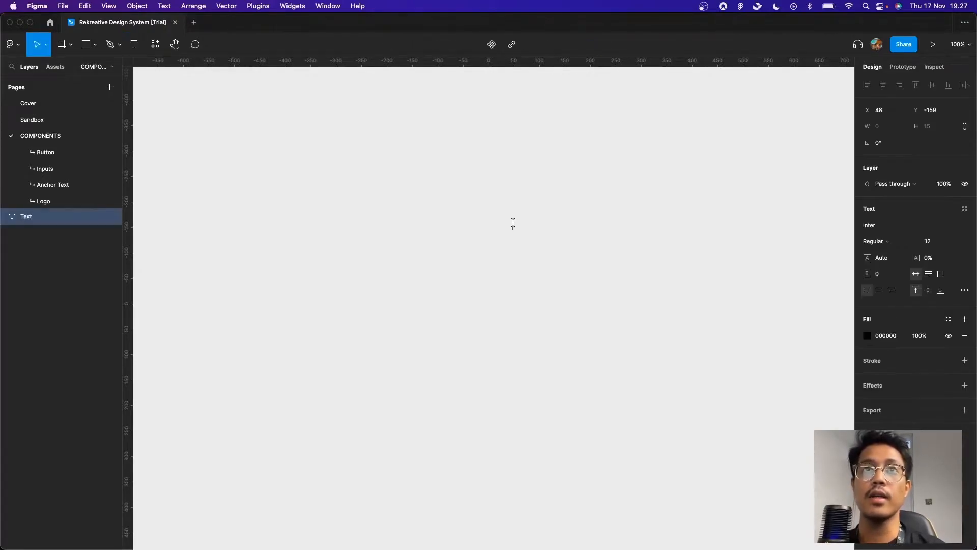
{"action": "type", "text": "Dropdown"}
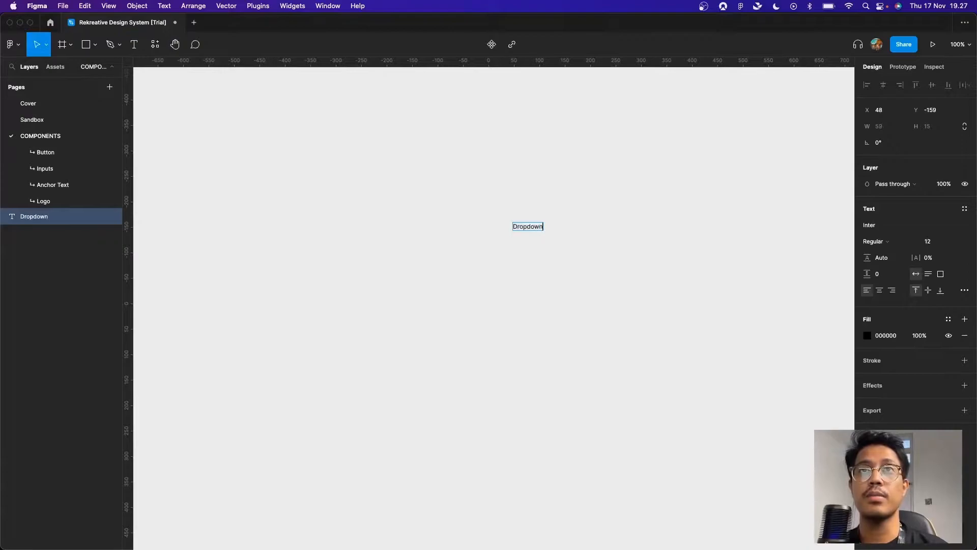
{"action": "type", "text": " items"}
{"action": "key", "text": "Escape"}
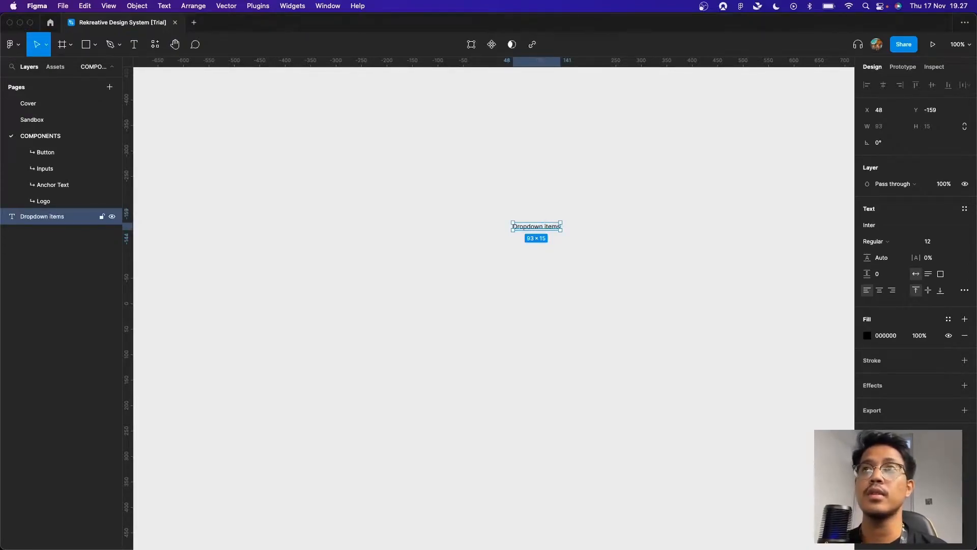
Find the L14 label styles and apply Label/L14/Medium to the "Dropdown items" text
{"action": "scroll", "coordinate": [511, 222], "scroll_direction": "up", "scroll_amount": 5}
{"action": "left_click", "coordinate": [964, 209]}
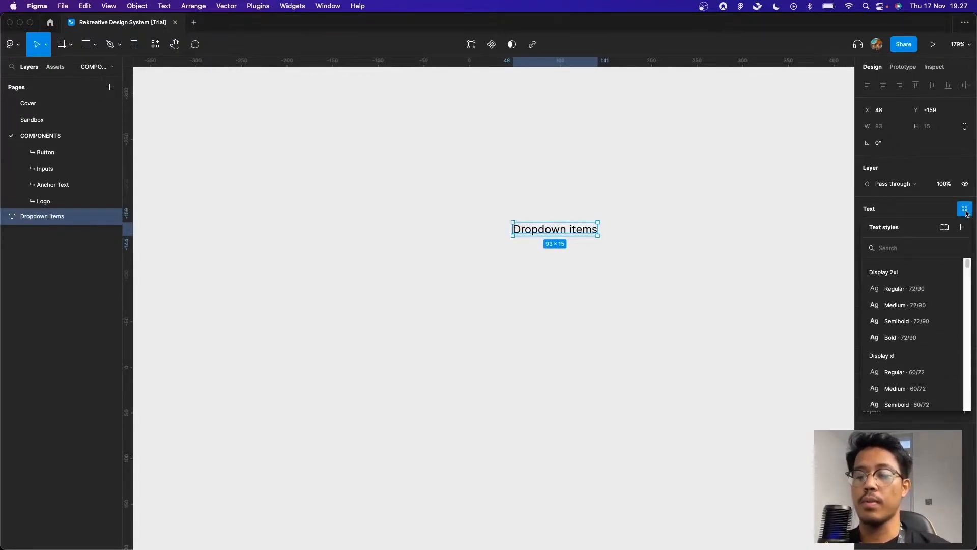
{"action": "type", "text": "l14"}
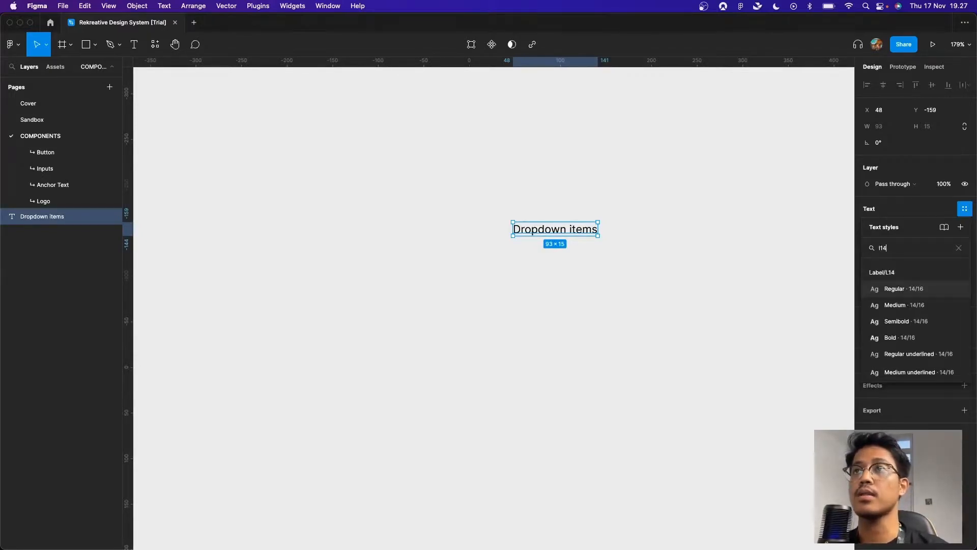
{"action": "key", "text": "Down"}
{"action": "key", "text": "Return"}
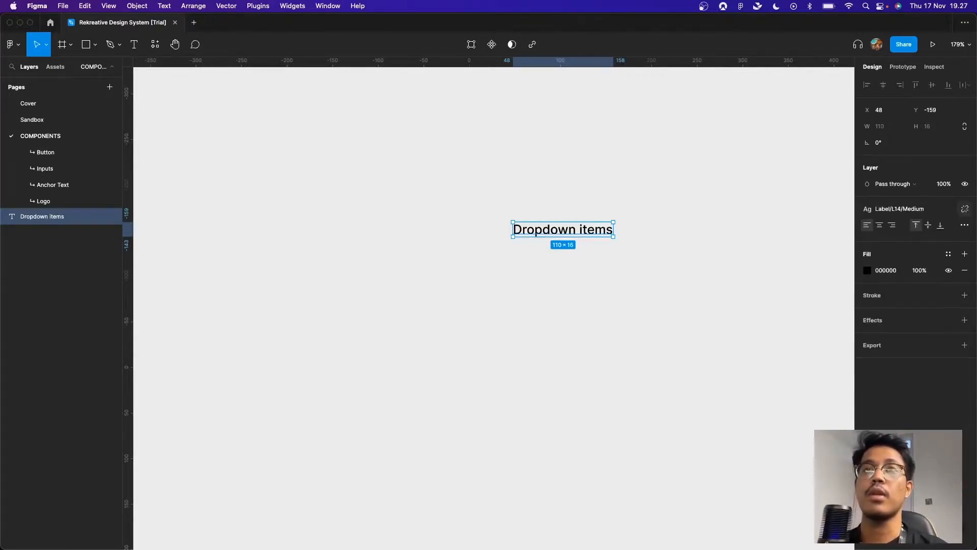
{"action": "scroll", "coordinate": [601, 236], "scroll_direction": "down", "scroll_amount": 3}
{"action": "scroll", "coordinate": [586, 238], "scroll_direction": "up", "scroll_amount": 2}
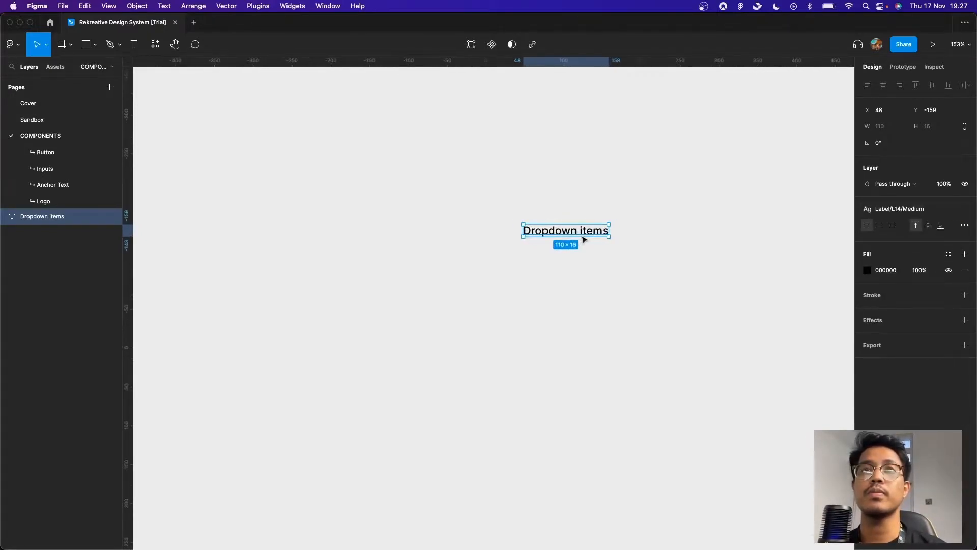
{"action": "left_click", "coordinate": [927, 209]}
{"action": "left_click", "coordinate": [911, 316]}
{"action": "key", "text": "super+z"}
{"action": "left_click", "coordinate": [737, 258]}
Apply the Gray/800 color style to the fill of the "Dropdown items" text
{"action": "left_click", "coordinate": [575, 234]}
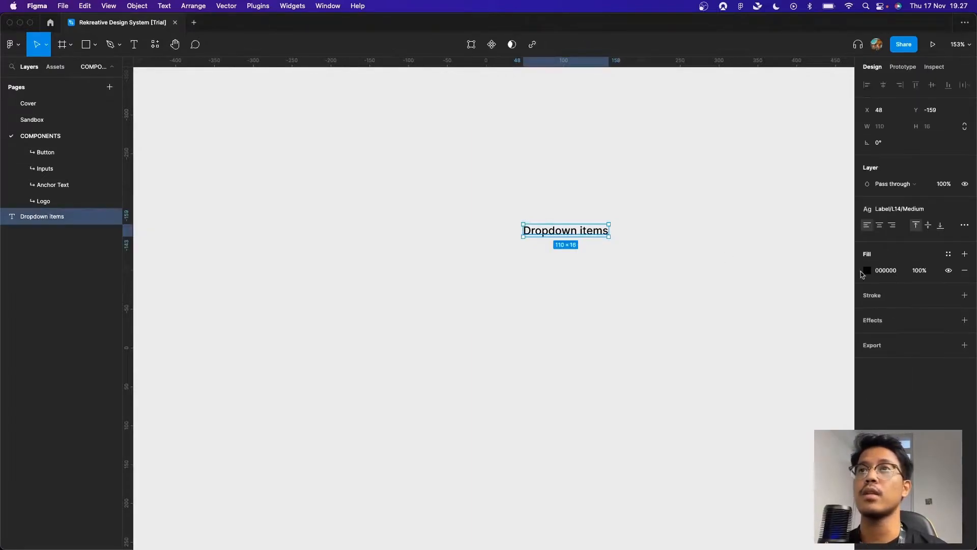
{"action": "left_click", "coordinate": [948, 254]}
{"action": "scroll", "coordinate": [903, 396], "scroll_direction": "down", "scroll_amount": 3}
{"action": "scroll", "coordinate": [903, 396], "scroll_direction": "up", "scroll_amount": 3}
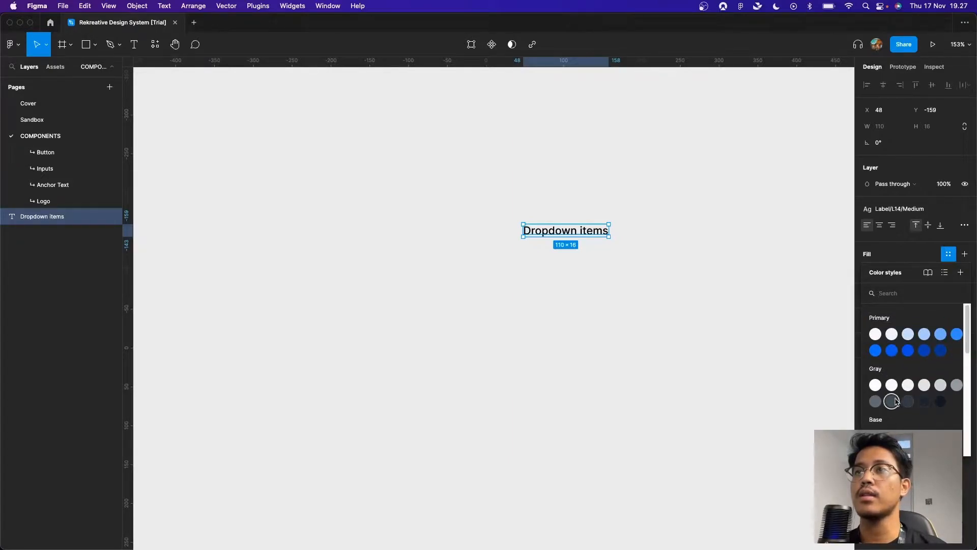
{"action": "left_click", "coordinate": [925, 402]}
{"action": "left_click", "coordinate": [614, 233]}
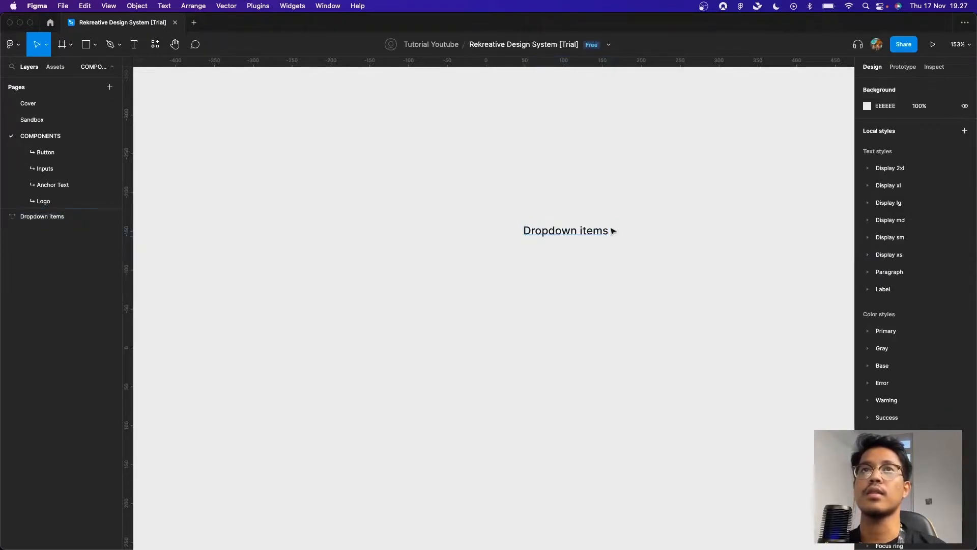
{"action": "left_click", "coordinate": [567, 229]}
{"action": "left_click", "coordinate": [578, 203]}
{"action": "left_click", "coordinate": [581, 233]}
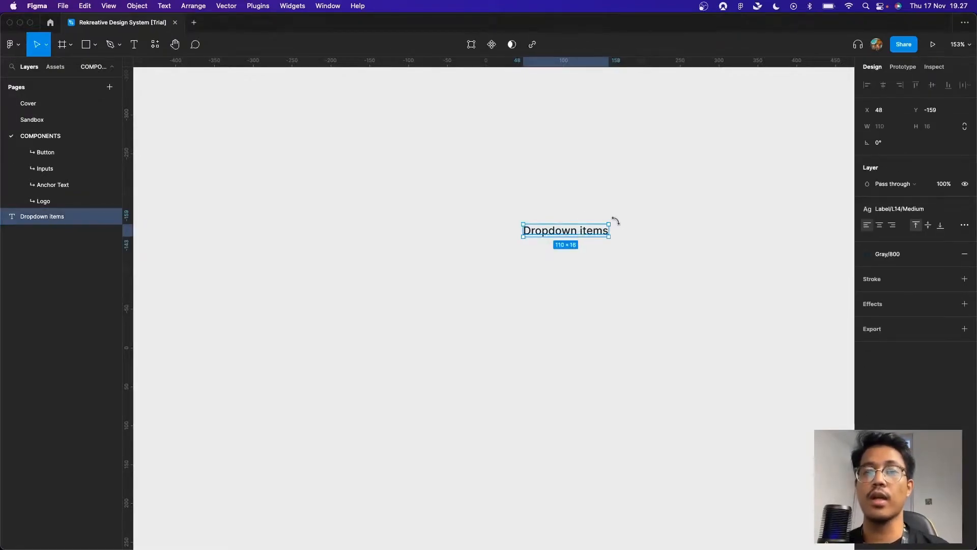
Search the component libraries for "home" and place the home-line icon just before the "Dropdown items" text
{"action": "key", "text": "shift+i"}
{"action": "type", "text": "icons"}
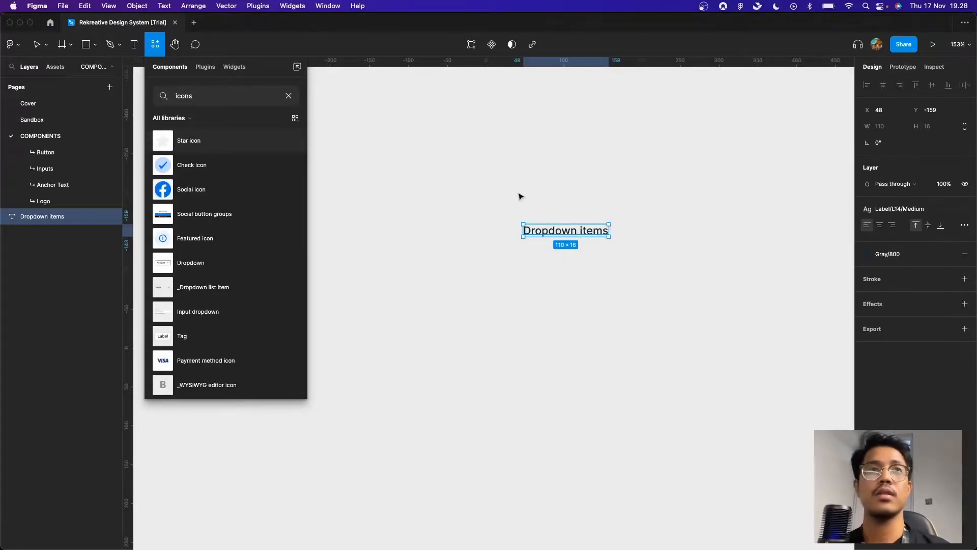
{"action": "key", "text": "BackSpace"}
{"action": "key", "text": "super+a"}
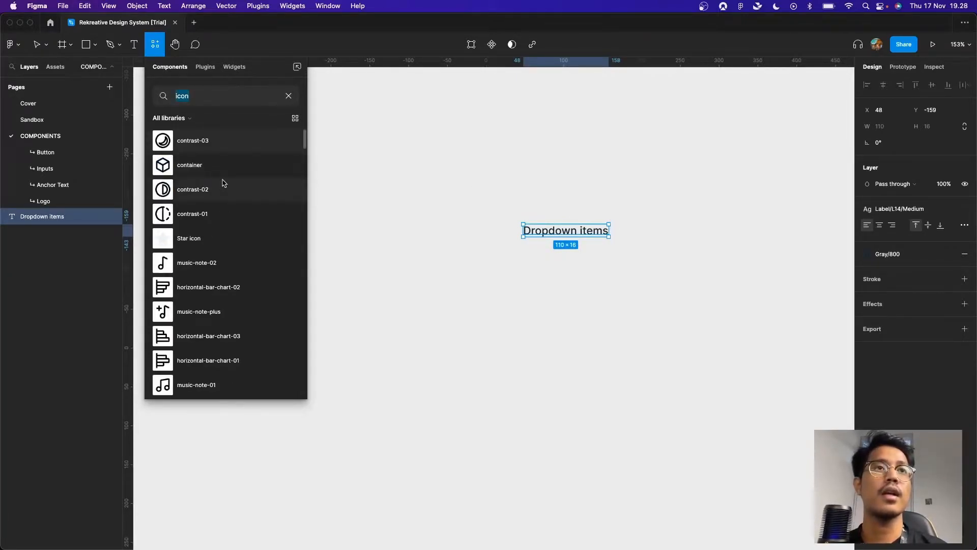
{"action": "type", "text": "chevron"}
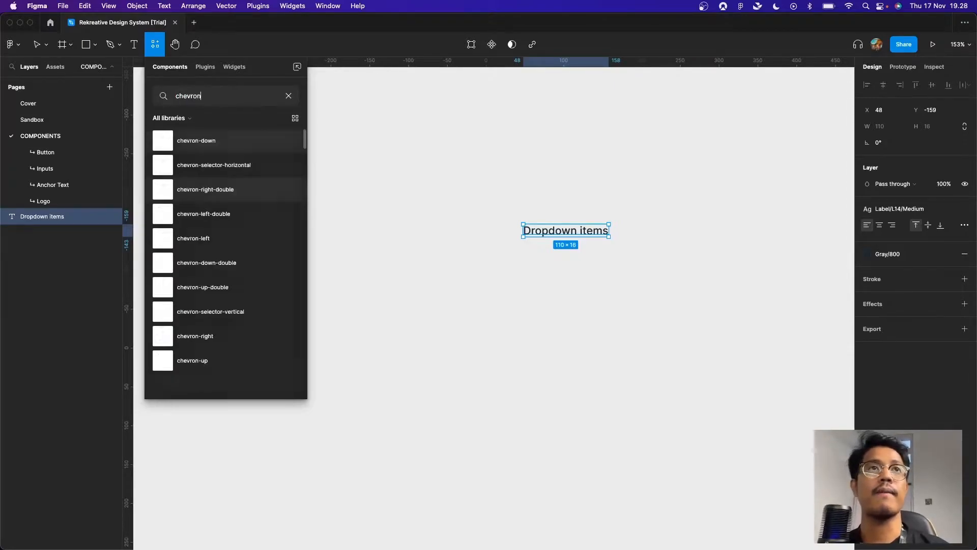
{"action": "key", "text": "Escape"}
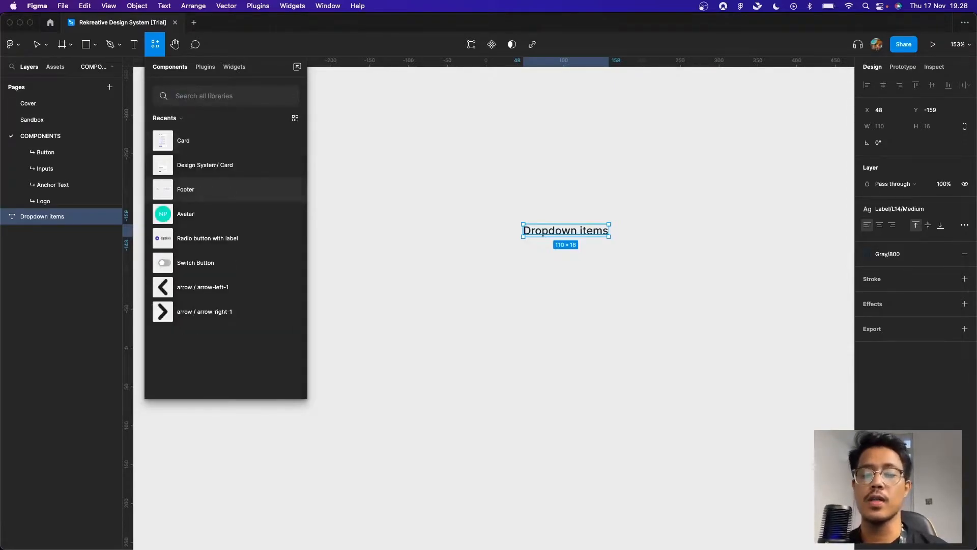
{"action": "type", "text": "home"}
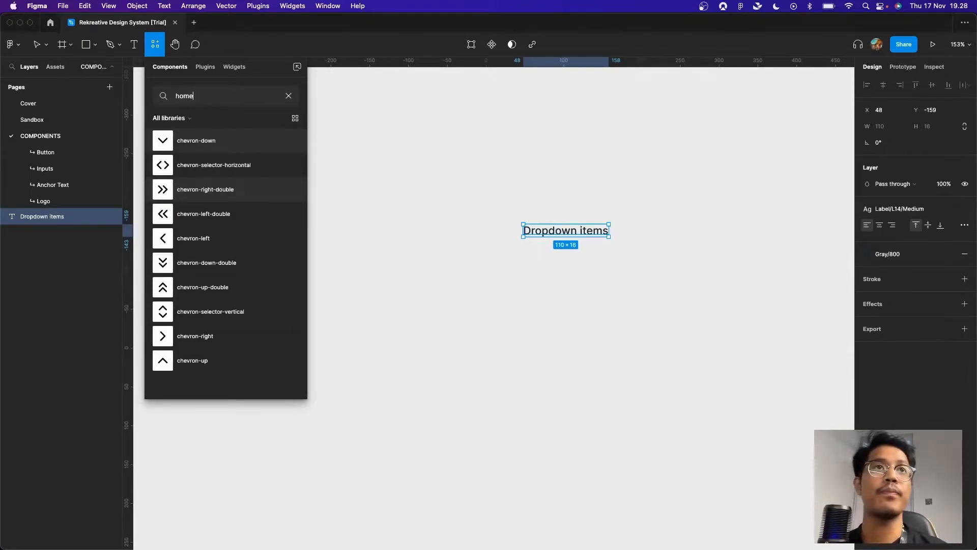
{"action": "left_click_drag", "start_coordinate": [236, 166], "coordinate": [510, 233]}
{"action": "left_click", "coordinate": [567, 233]}
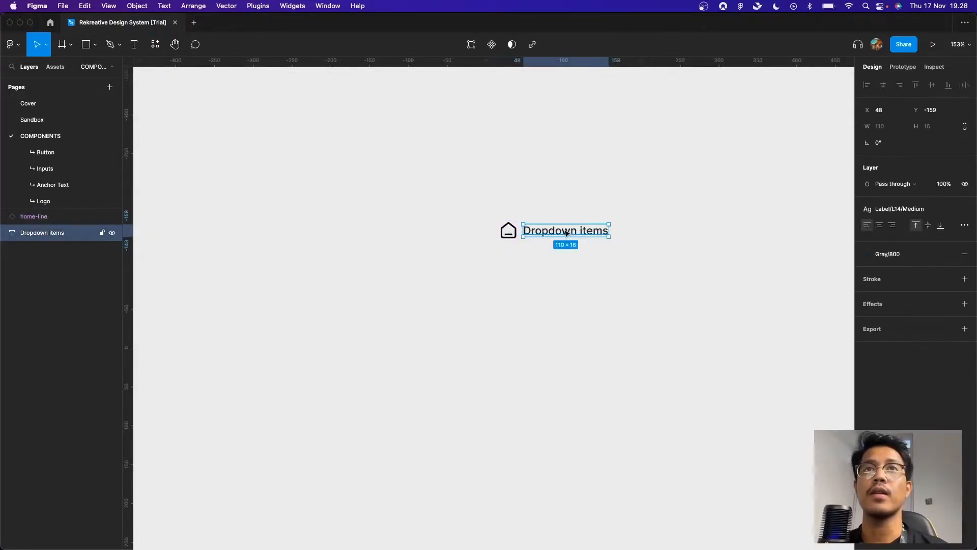
Scale the home-line icon to 16 × 16 using the skale plugin
{"action": "left_click", "coordinate": [516, 231]}
{"action": "key", "text": "super+slash"}
{"action": "type", "text": "skale"}
{"action": "key", "text": "Return"}
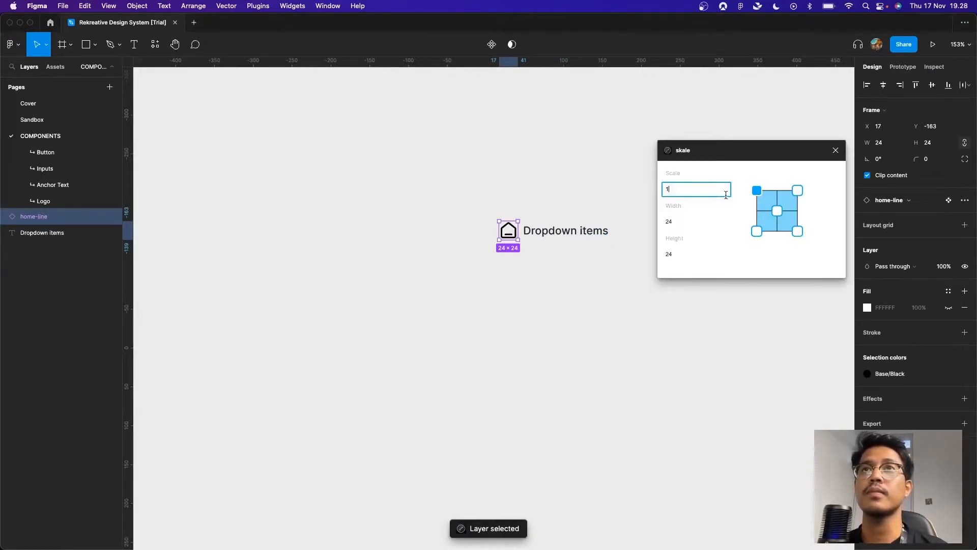
{"action": "double_click", "coordinate": [691, 219]}
{"action": "type", "text": "16"}
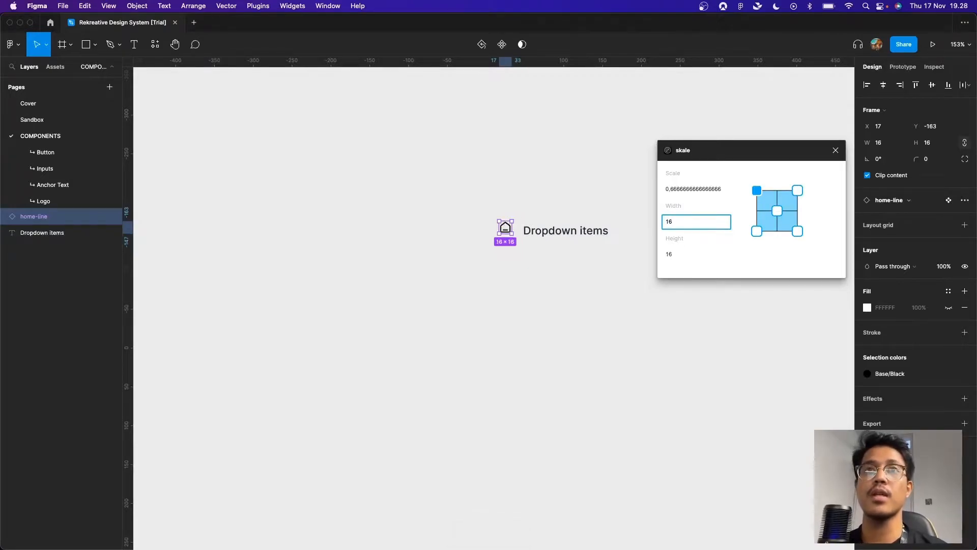
{"action": "left_click", "coordinate": [835, 150]}
{"action": "left_click", "coordinate": [534, 193]}
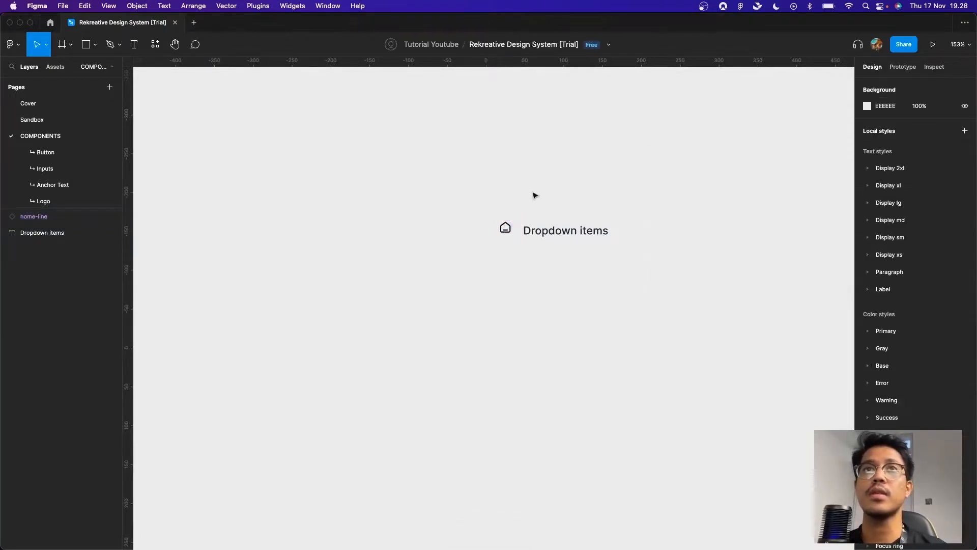
Move the home-line icon level with the "Dropdown items" text, leaving a gap of about 6 px between them
{"action": "left_click", "coordinate": [507, 230]}
{"action": "left_click_drag", "start_coordinate": [510, 234], "coordinate": [511, 232]}
{"action": "left_click_drag", "start_coordinate": [483, 200], "coordinate": [646, 273]}
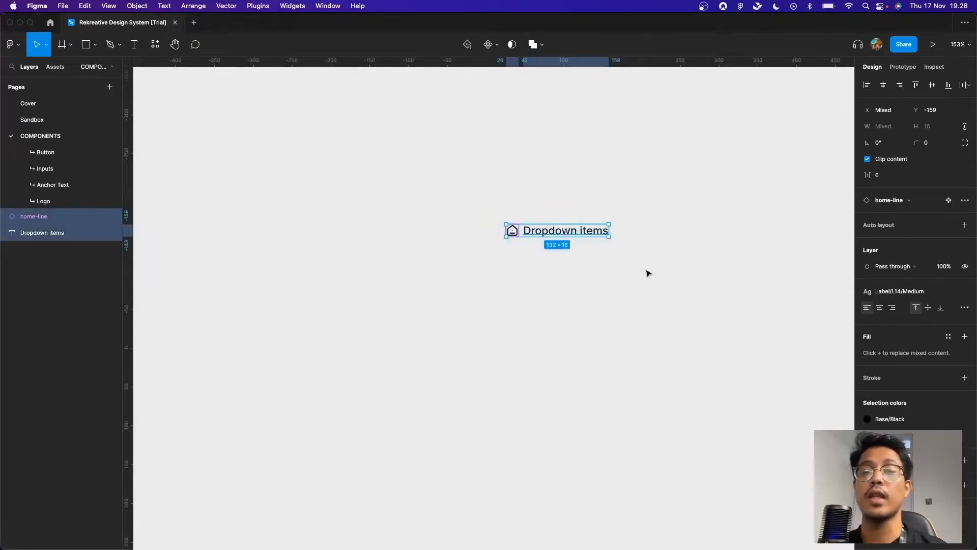
{"action": "left_click", "coordinate": [523, 240]}
{"action": "left_click", "coordinate": [511, 232]}
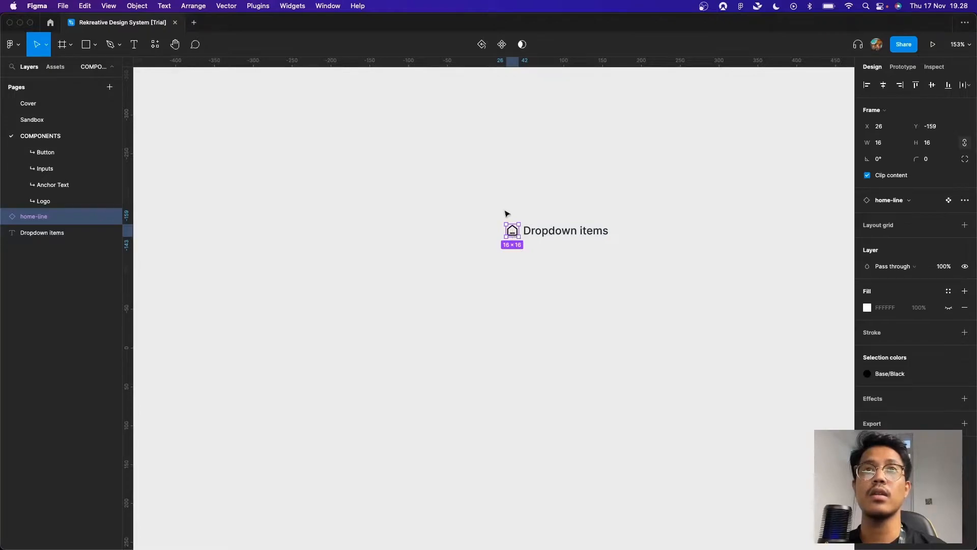
Place a duplicate of the home-line icon after the "Dropdown items" text and swap the copy to chevron-down
{"action": "left_click_drag", "start_coordinate": [512, 233], "coordinate": [631, 233]}
{"action": "key", "text": "super+d"}
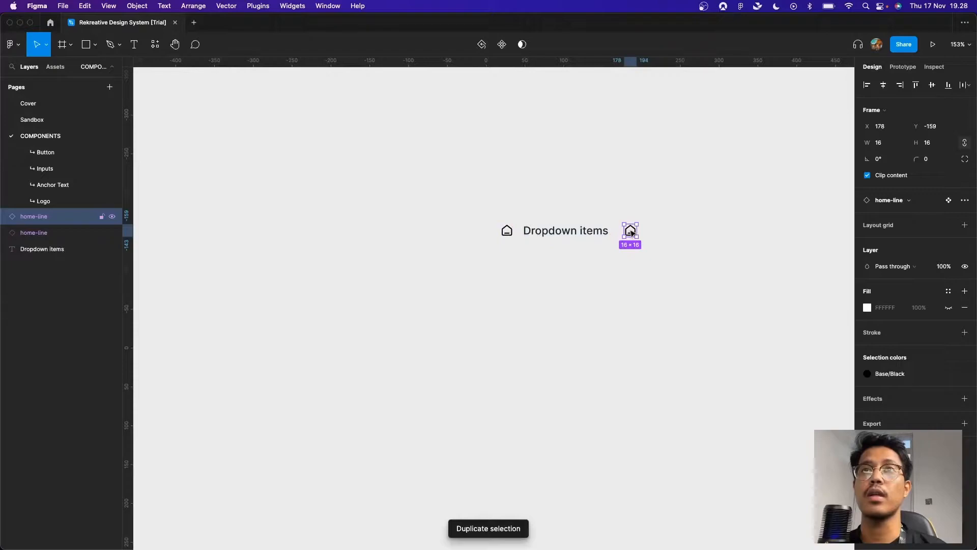
{"action": "left_click", "coordinate": [902, 201]}
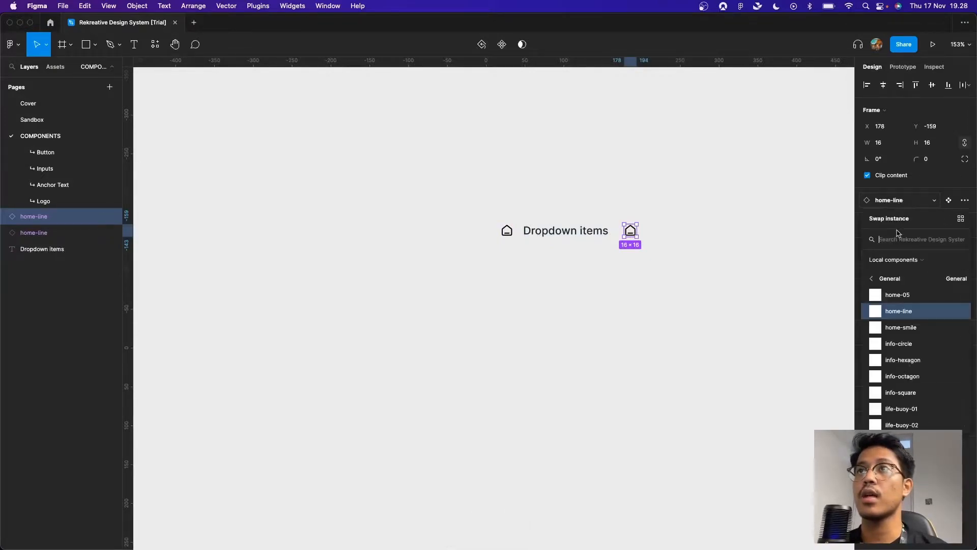
{"action": "left_click", "coordinate": [895, 239]}
{"action": "type", "text": "chevron"}
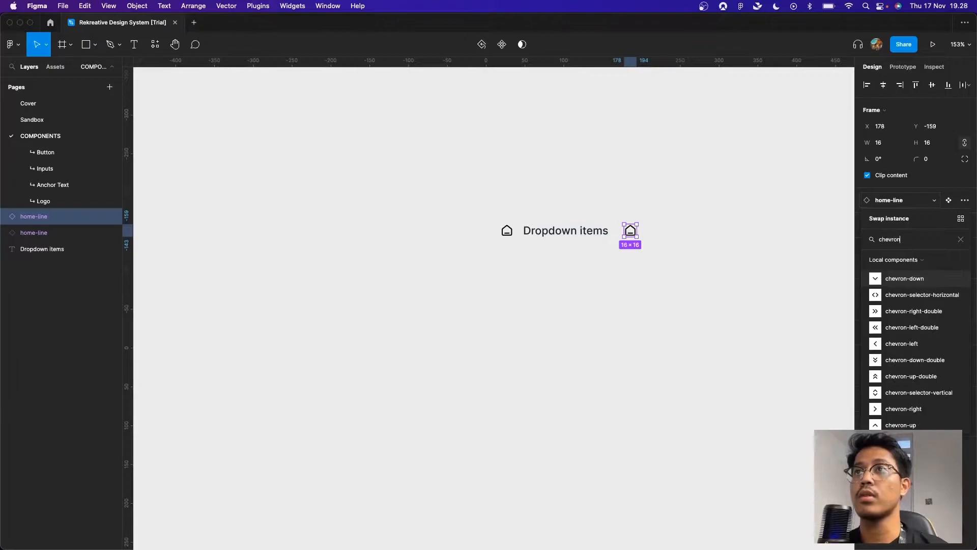
{"action": "key", "text": "Return"}
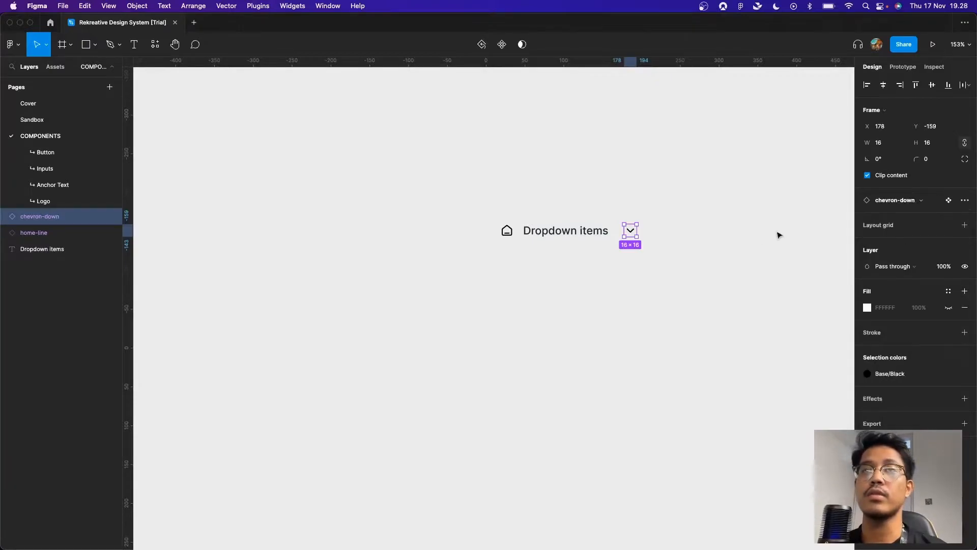
Wrap both icons and the text in an auto layout frame with 16 horizontal and 8 vertical padding
{"action": "left_click_drag", "start_coordinate": [701, 327], "coordinate": [397, 181]}
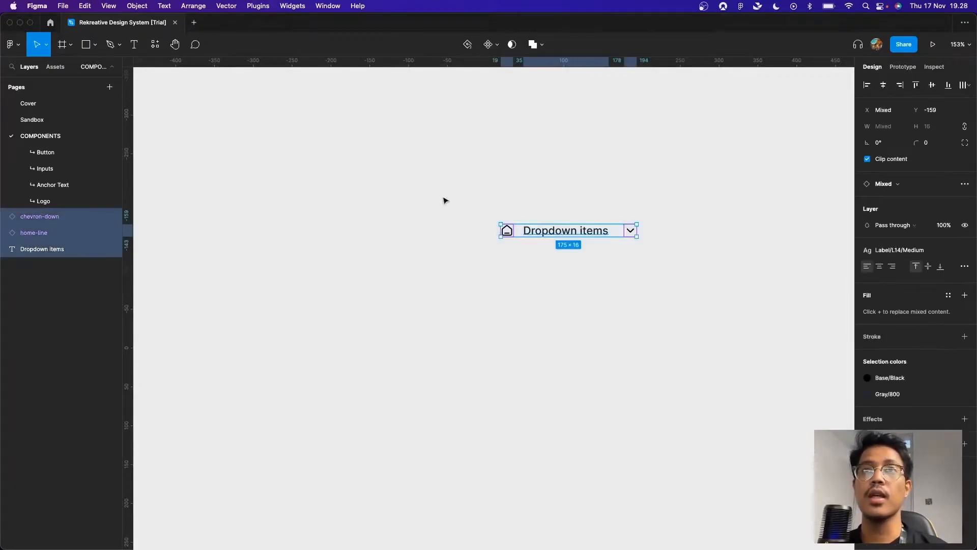
{"action": "key", "text": "shift+a"}
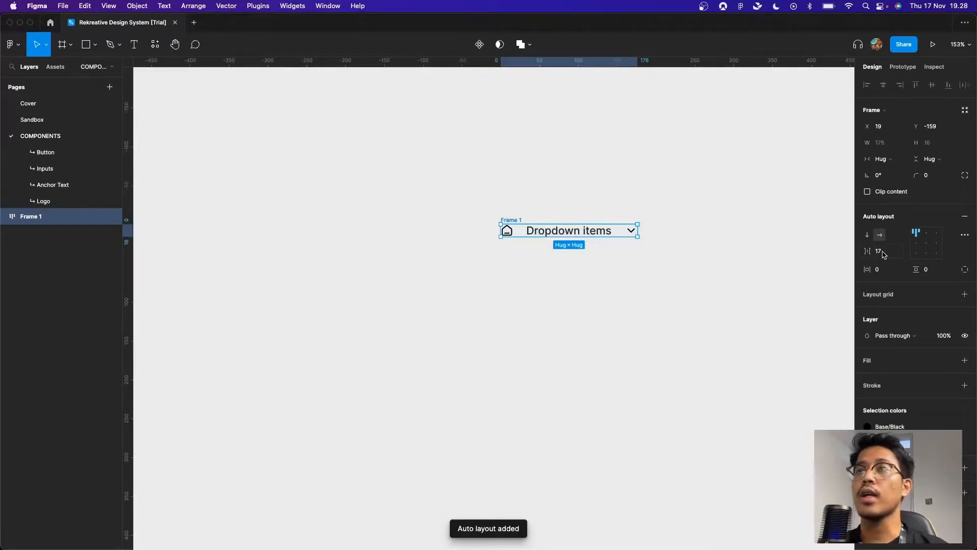
{"action": "left_click", "coordinate": [894, 275]}
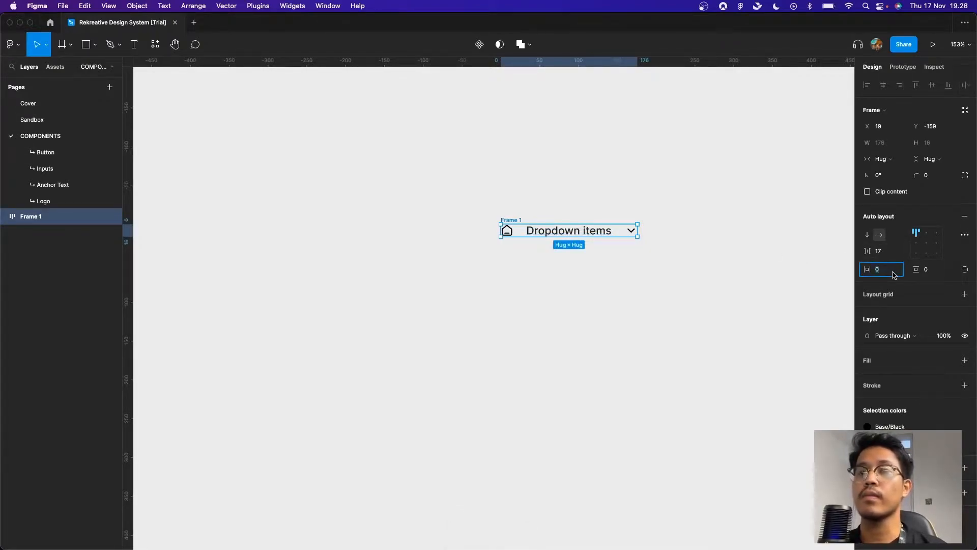
{"action": "type", "text": "16"}
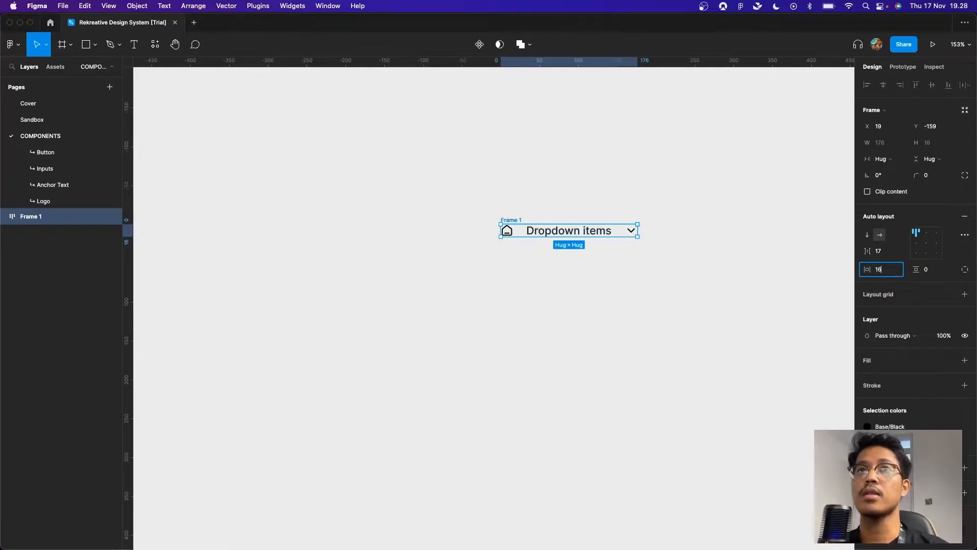
{"action": "key", "text": "Return"}
{"action": "left_click", "coordinate": [935, 277]}
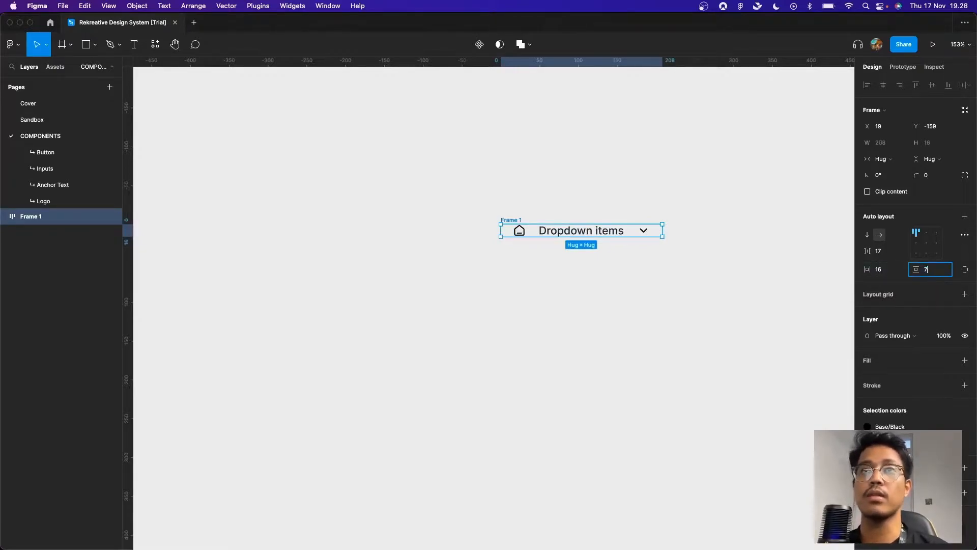
{"action": "key", "text": "Return"}
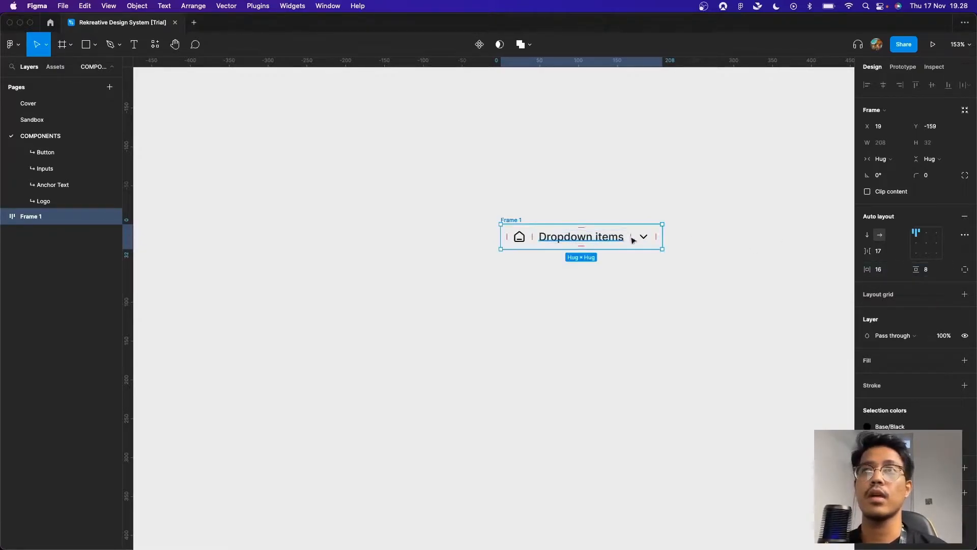
Set the auto layout frame's horizontal padding to 12
{"action": "left_click", "coordinate": [889, 271]}
{"action": "type", "text": "12"}
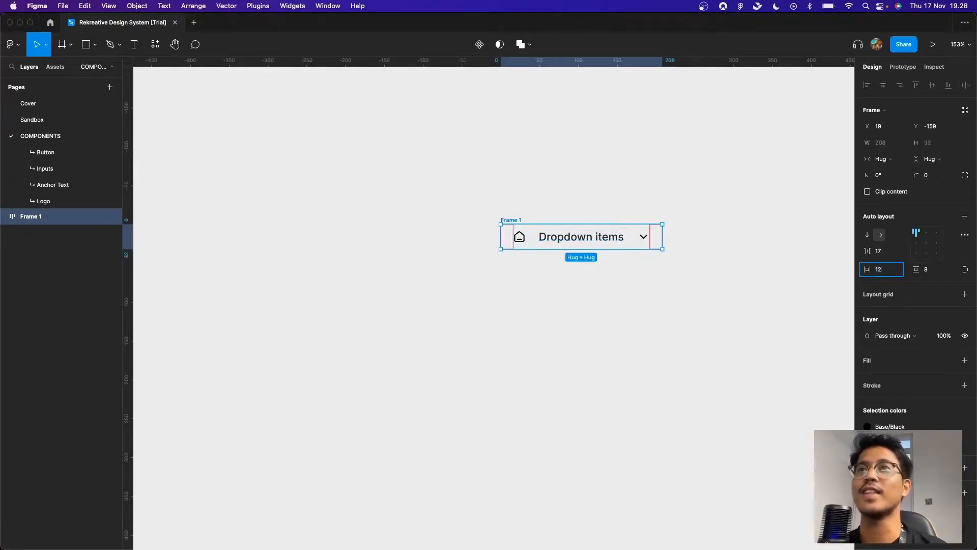
{"action": "key", "text": "Return"}
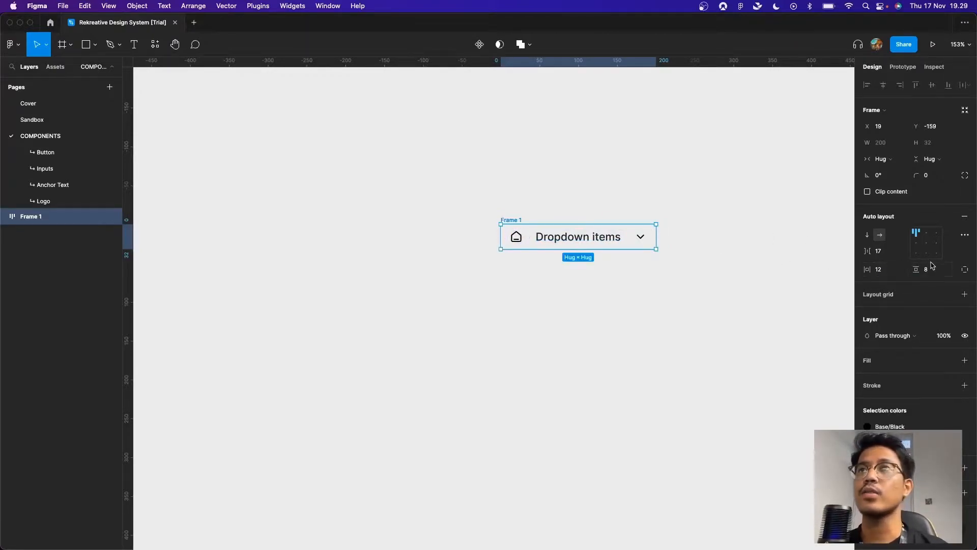
Set the spacing between items in the auto layout frame to 8
{"action": "left_click", "coordinate": [888, 252]}
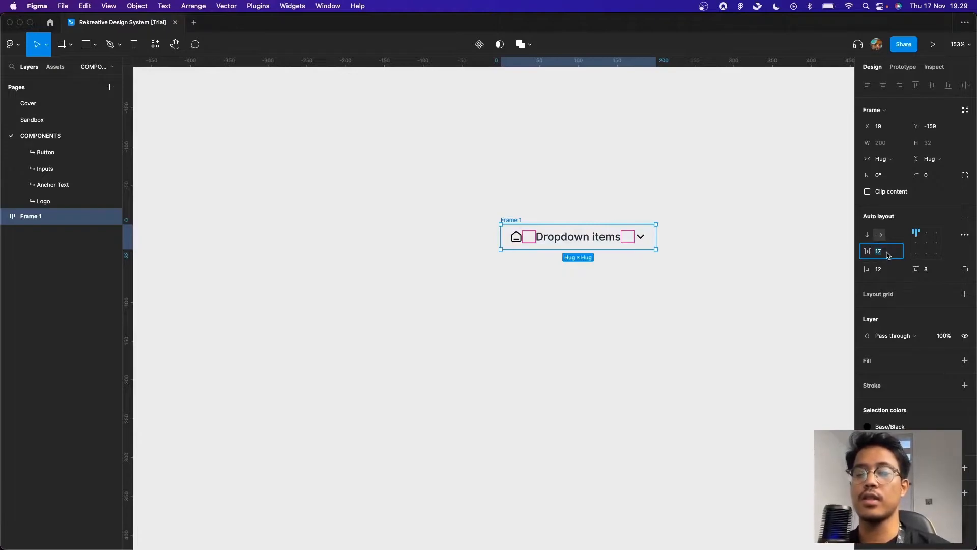
{"action": "type", "text": "8"}
{"action": "key", "text": "Return"}
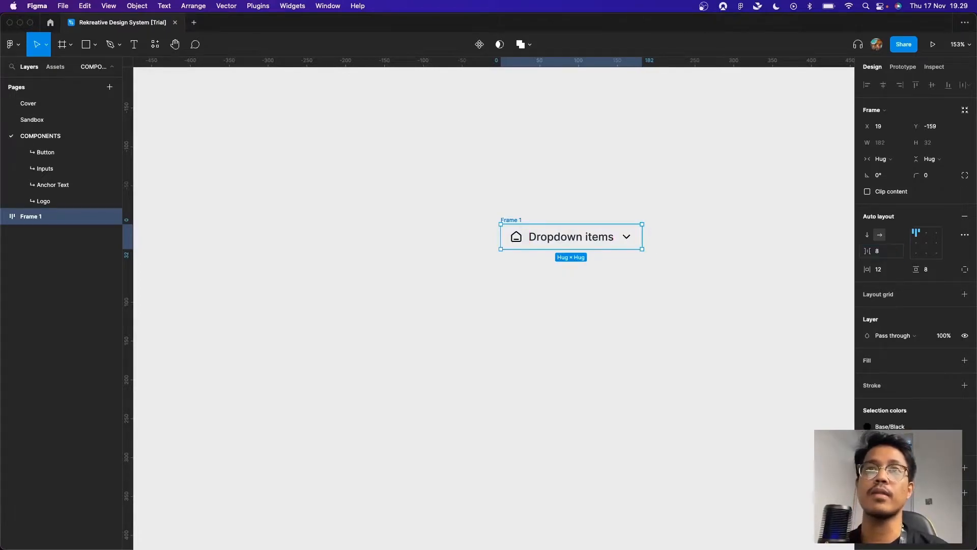
Make the "Dropdown items" text fill its container horizontally and widen the frame to 246
{"action": "left_click", "coordinate": [600, 238]}
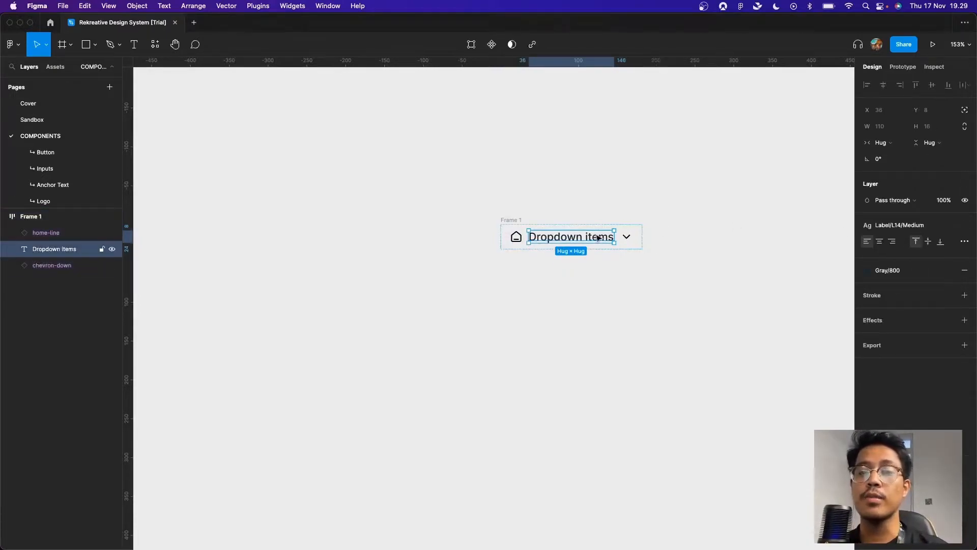
{"action": "left_click", "coordinate": [881, 143]}
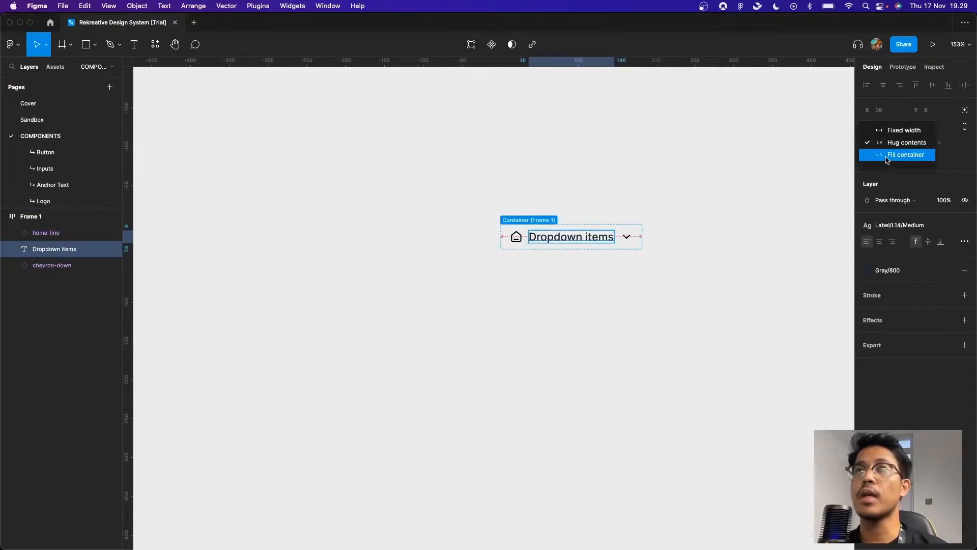
{"action": "left_click", "coordinate": [886, 156]}
{"action": "left_click", "coordinate": [710, 275]}
{"action": "left_click", "coordinate": [610, 226]}
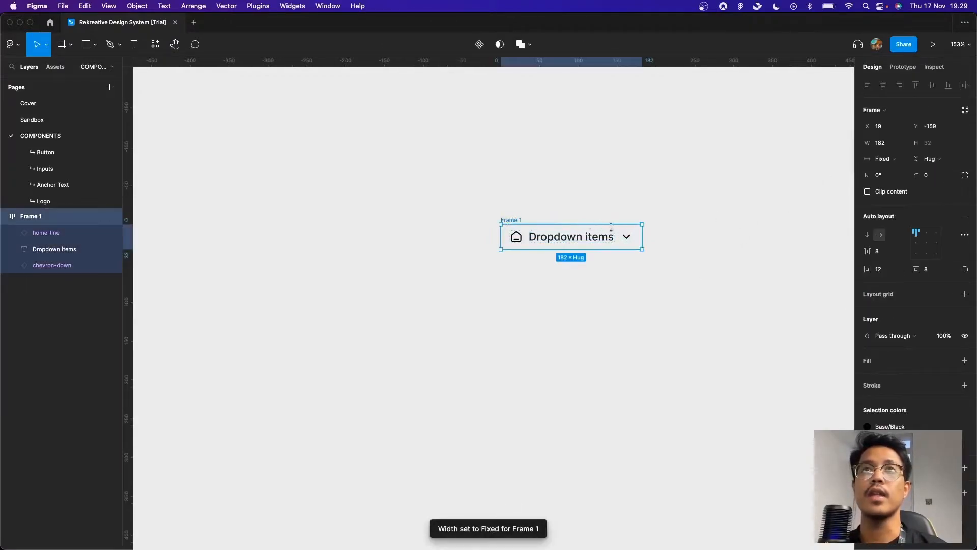
{"action": "left_click_drag", "start_coordinate": [645, 234], "coordinate": [689, 235]}
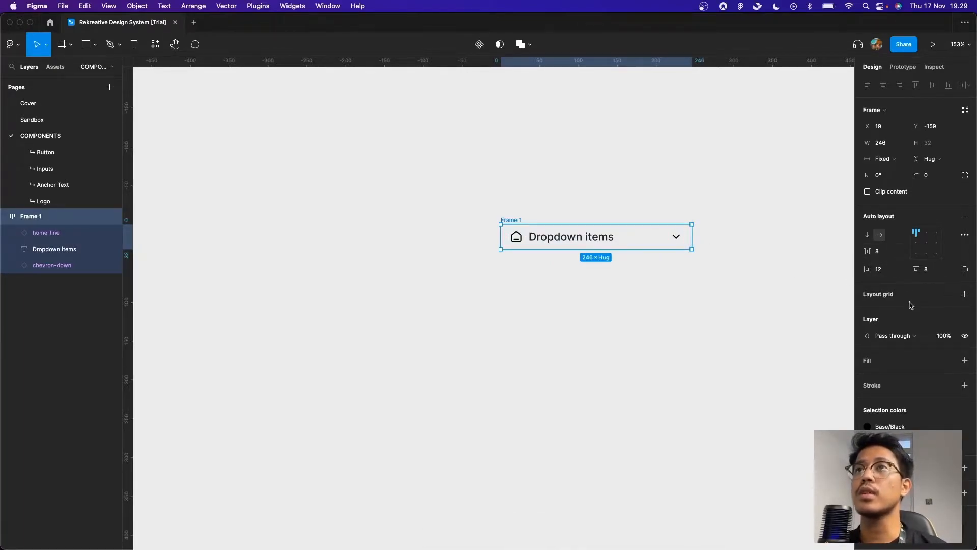
Apply the Base/White color style as the frame's fill
{"action": "left_click", "coordinate": [948, 362]}
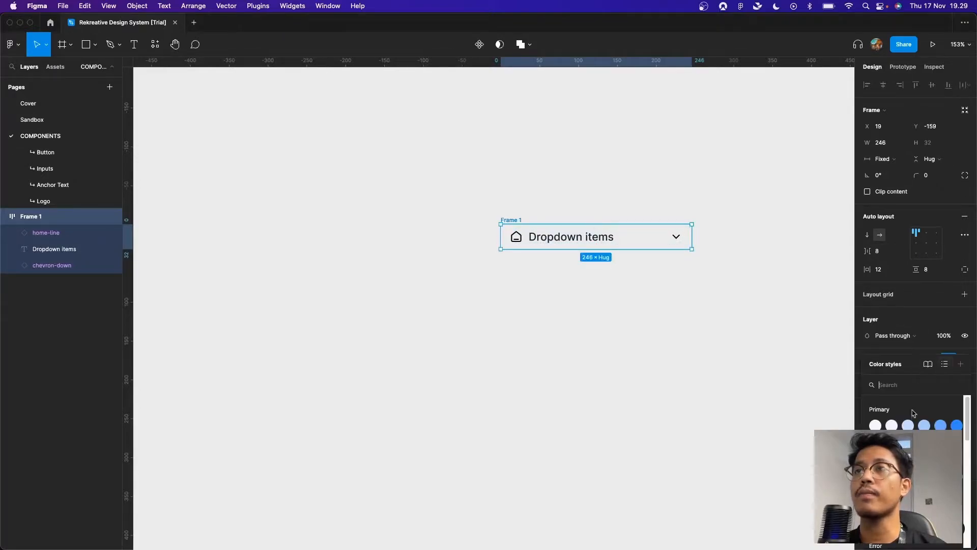
{"action": "scroll", "coordinate": [914, 411], "scroll_direction": "down", "scroll_amount": 2}
{"action": "left_click", "coordinate": [876, 400]}
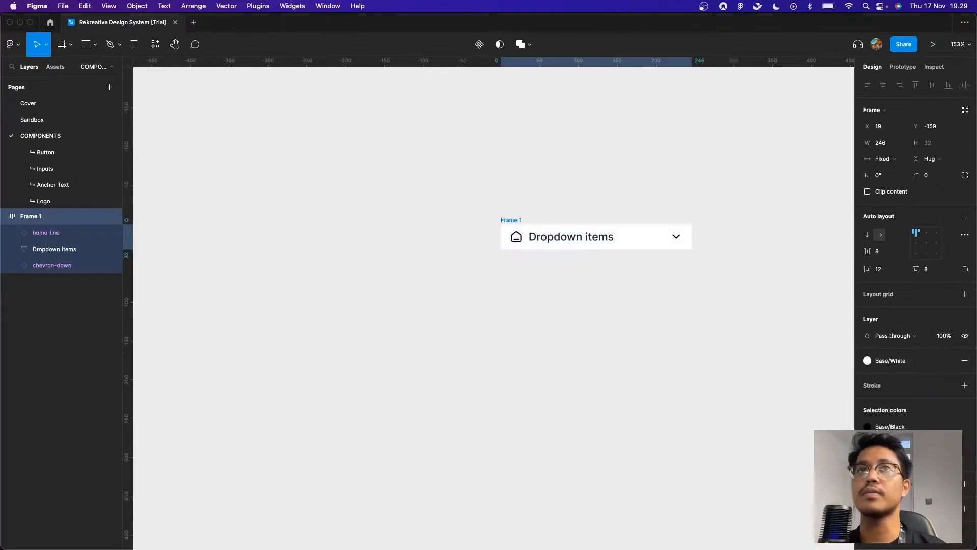
Round the frame's corners, trying a radius of 8 and settling on 6
{"action": "left_click", "coordinate": [928, 175]}
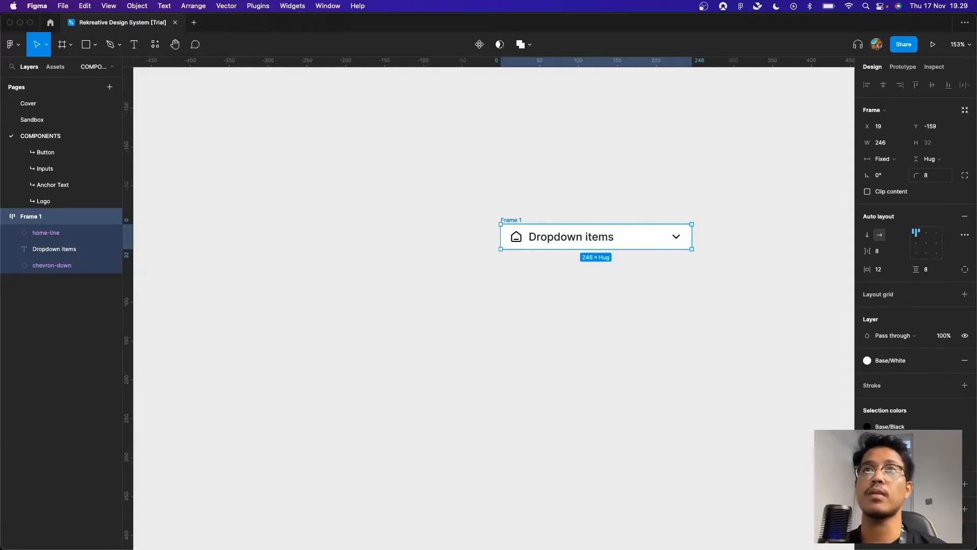
{"action": "left_click", "coordinate": [714, 264]}
{"action": "left_click", "coordinate": [510, 221]}
{"action": "left_click", "coordinate": [936, 177]}
{"action": "type", "text": "6"}
{"action": "key", "text": "Return"}
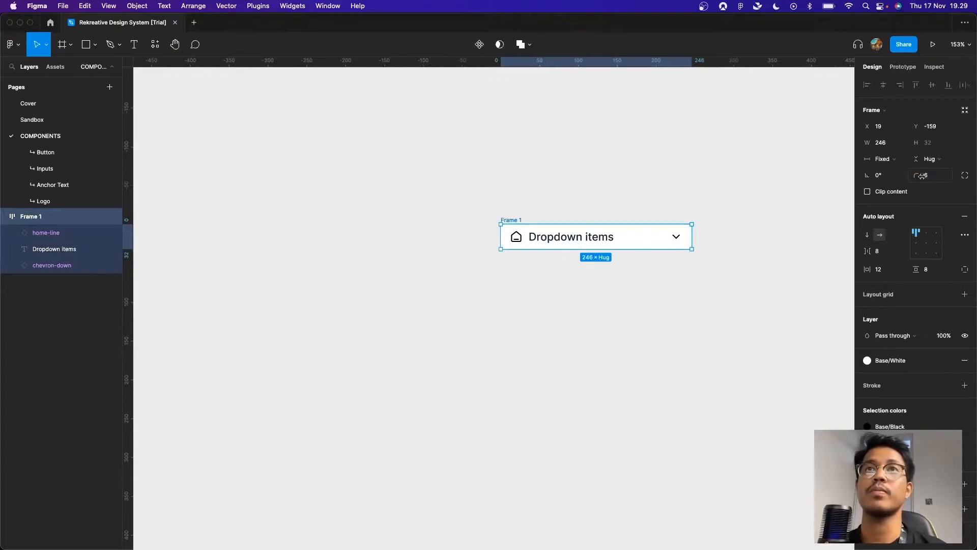
{"action": "left_click", "coordinate": [701, 307]}
Rename the frame as "Dropdown items"
{"action": "left_click", "coordinate": [512, 219]}
{"action": "double_click", "coordinate": [518, 220]}
{"action": "type", "text": "Dropdown items"}
{"action": "key", "text": "Return"}
Convert the whole "Dropdown items" frame into a component
{"action": "left_click", "coordinate": [583, 236]}
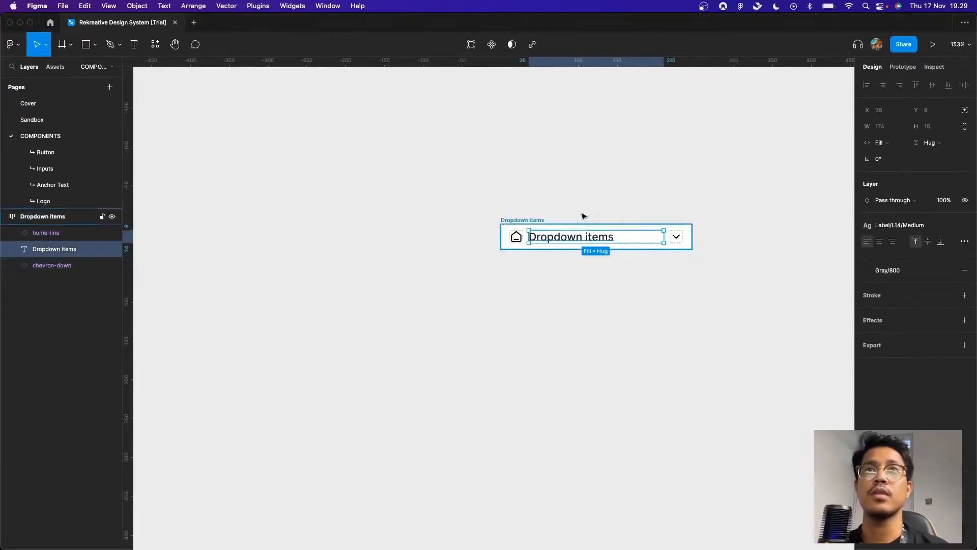
{"action": "left_click", "coordinate": [584, 216]}
{"action": "left_click", "coordinate": [556, 233]}
{"action": "left_click", "coordinate": [565, 211]}
{"action": "left_click_drag", "start_coordinate": [587, 210], "coordinate": [492, 186]}
{"action": "left_click", "coordinate": [489, 220]}
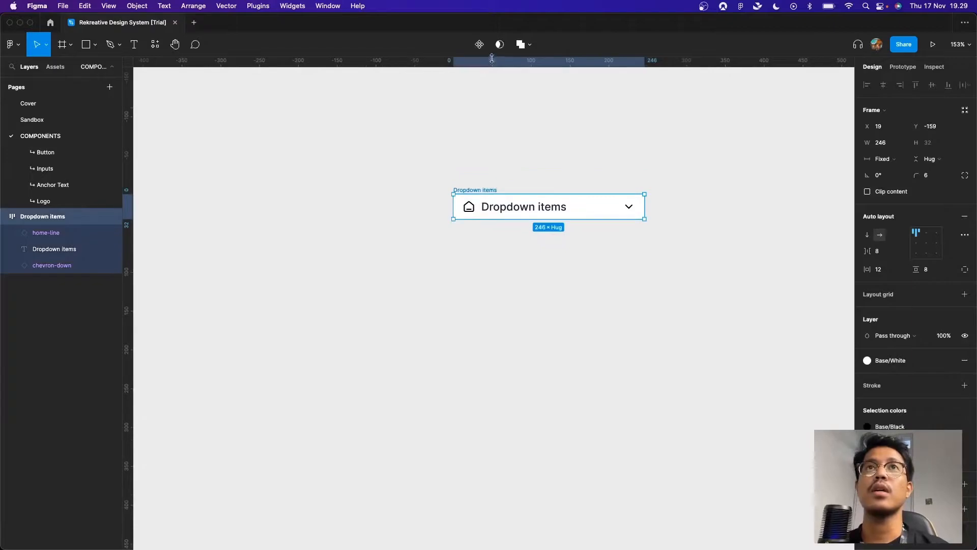
{"action": "left_click", "coordinate": [481, 48]}
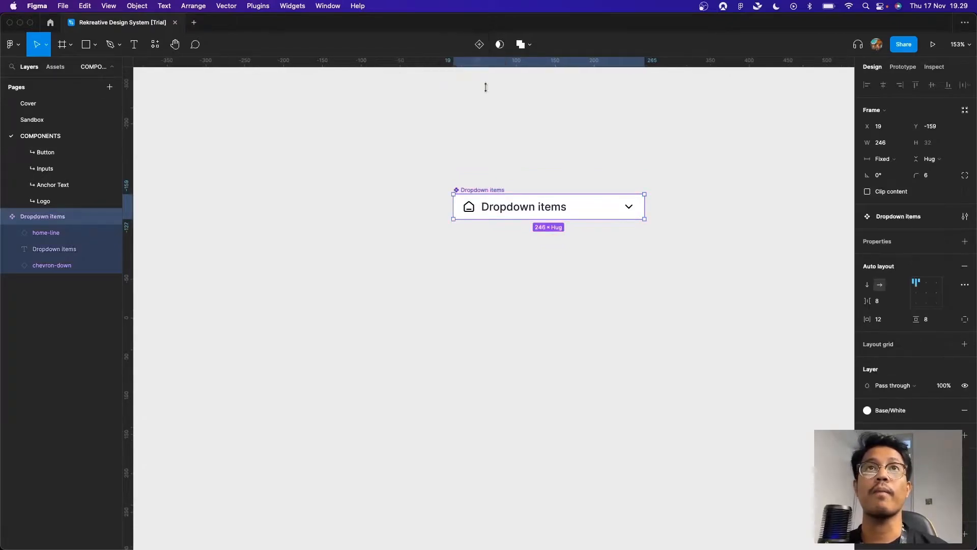
Create a visibility property named "Icon left" with value True for the home-line icon
{"action": "double_click", "coordinate": [469, 207]}
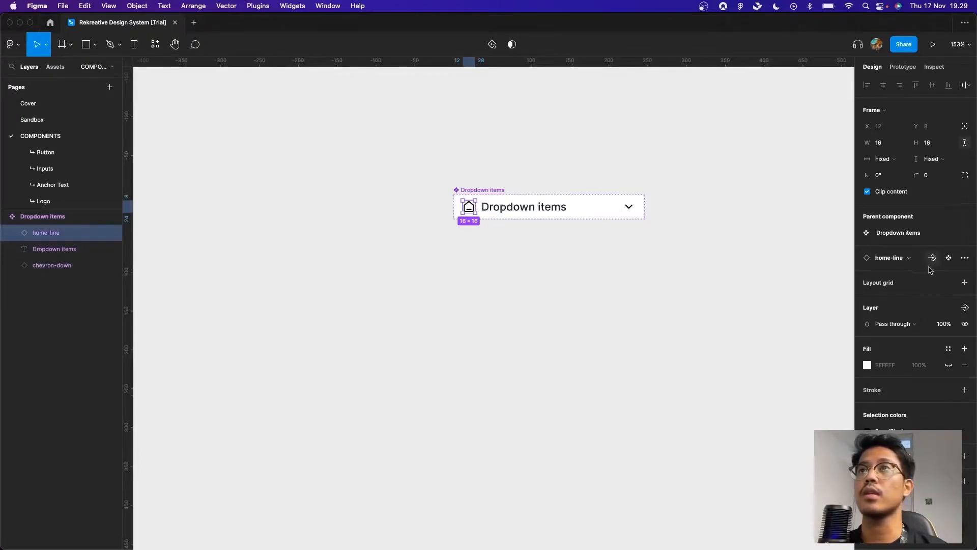
{"action": "left_click", "coordinate": [603, 254]}
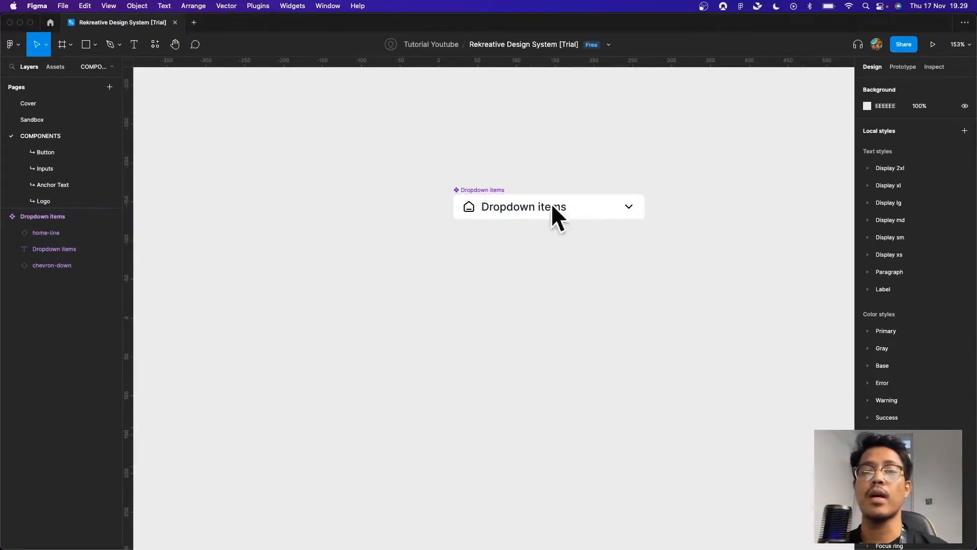
{"action": "double_click", "coordinate": [468, 208]}
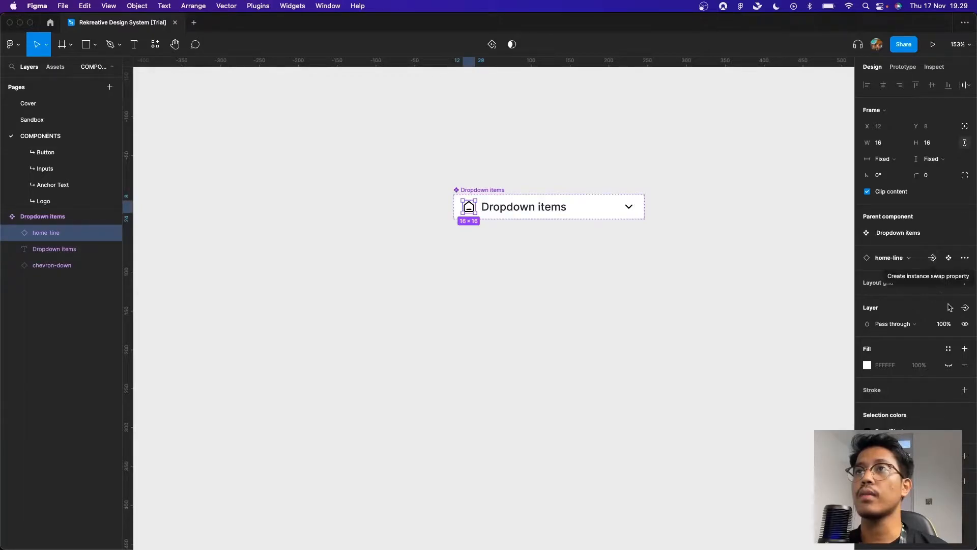
{"action": "left_click", "coordinate": [964, 307]}
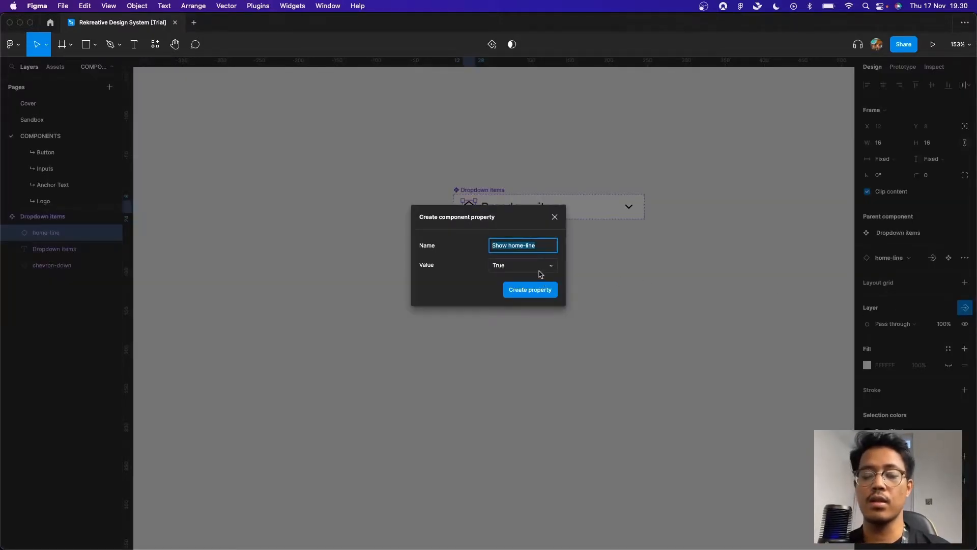
{"action": "key", "text": "BackSpace"}
{"action": "type", "text": "icon"}
{"action": "key", "text": "BackSpace"}
{"action": "key", "text": "BackSpace"}
{"action": "key", "text": "BackSpace"}
{"action": "key", "text": "BackSpace"}
{"action": "type", "text": "Icon left"}
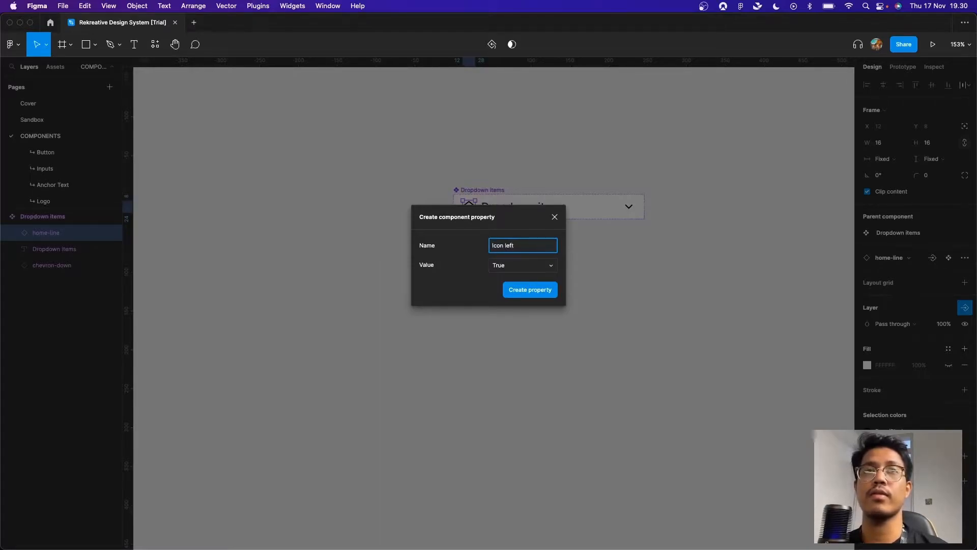
{"action": "key", "text": "Return"}
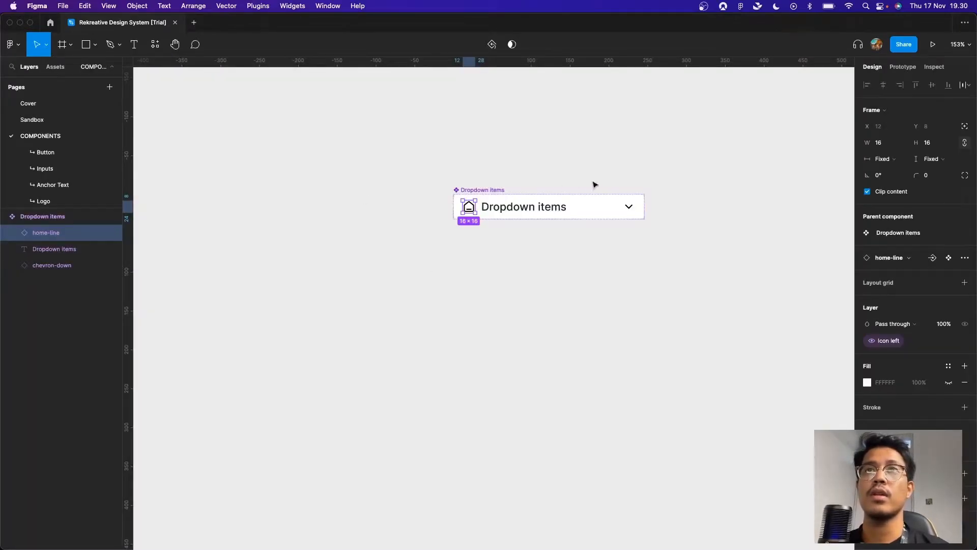
Create a visibility property named "Icon right" with value True for the chevron-down icon
{"action": "left_click", "coordinate": [629, 206]}
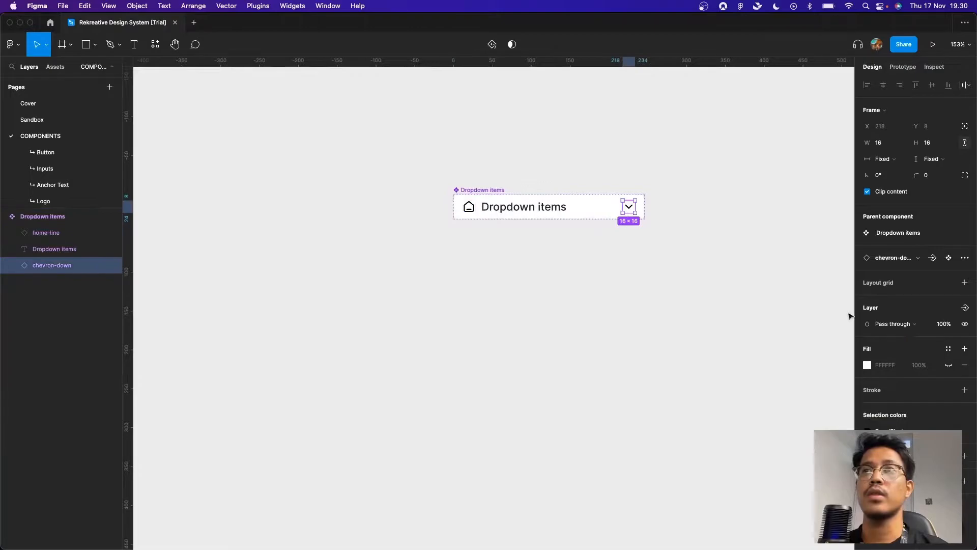
{"action": "left_click", "coordinate": [964, 307]}
{"action": "left_click", "coordinate": [893, 348]}
{"action": "key", "text": "BackSpace"}
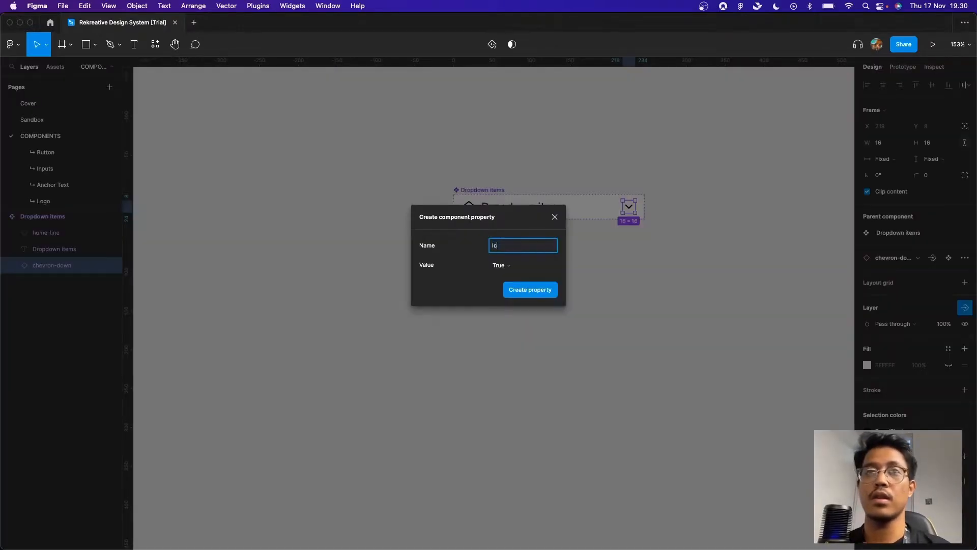
{"action": "key", "text": "Return"}
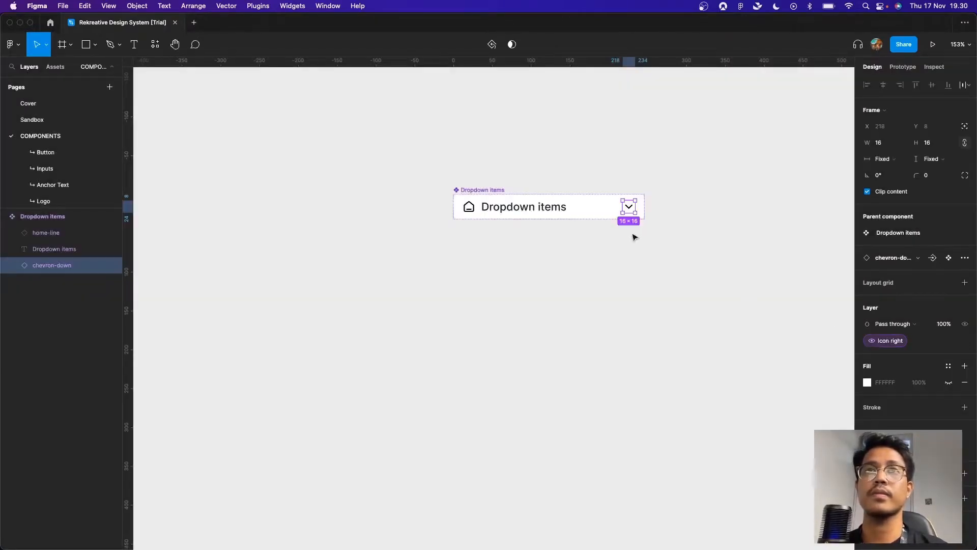
Create a text property named "text dropdown item" with value "Dropdown items" for the label's content
{"action": "left_click", "coordinate": [563, 211]}
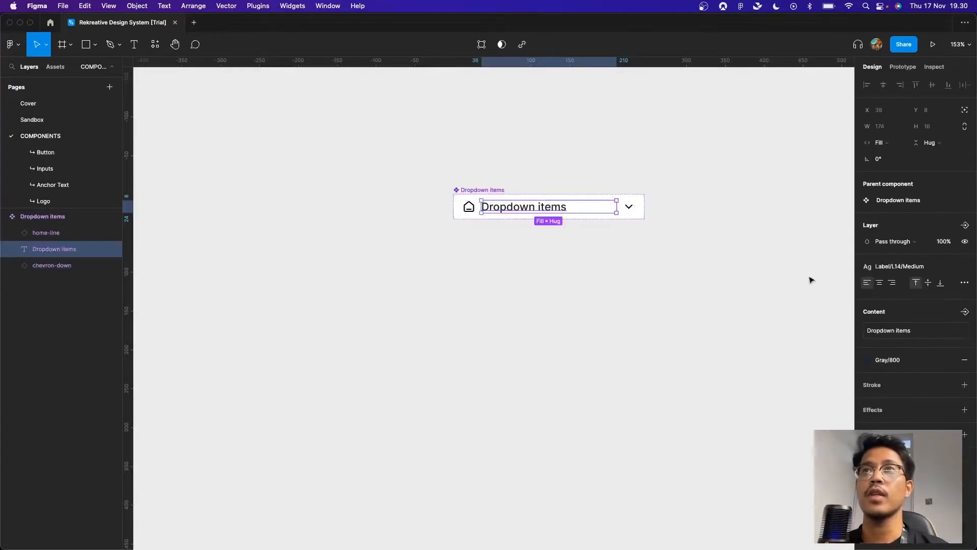
{"action": "left_click", "coordinate": [964, 311]}
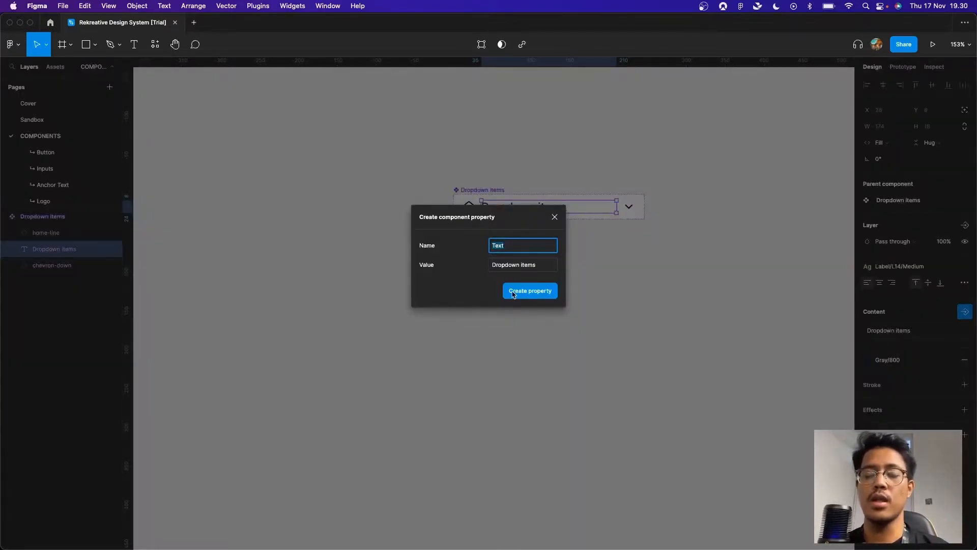
{"action": "type", "text": "dropdown item"}
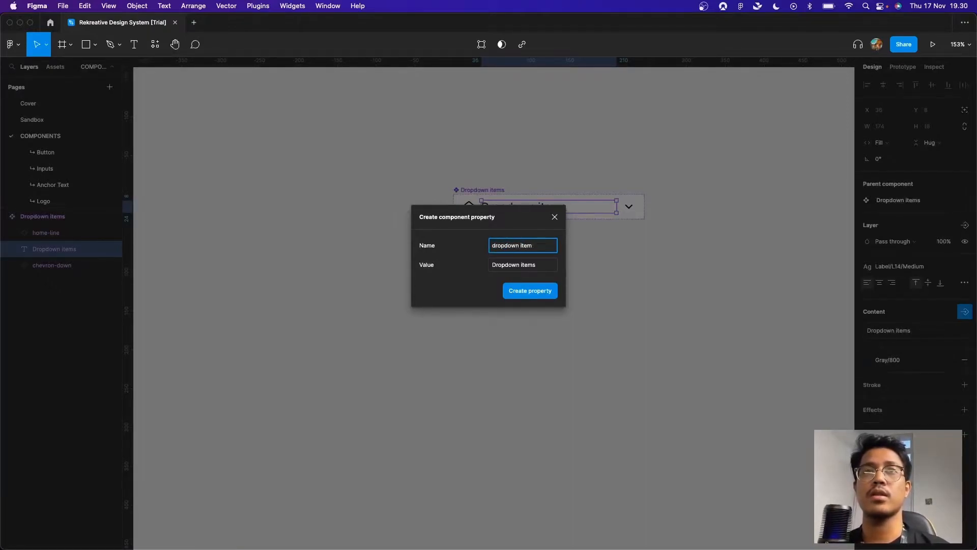
{"action": "type", "text": "text"}
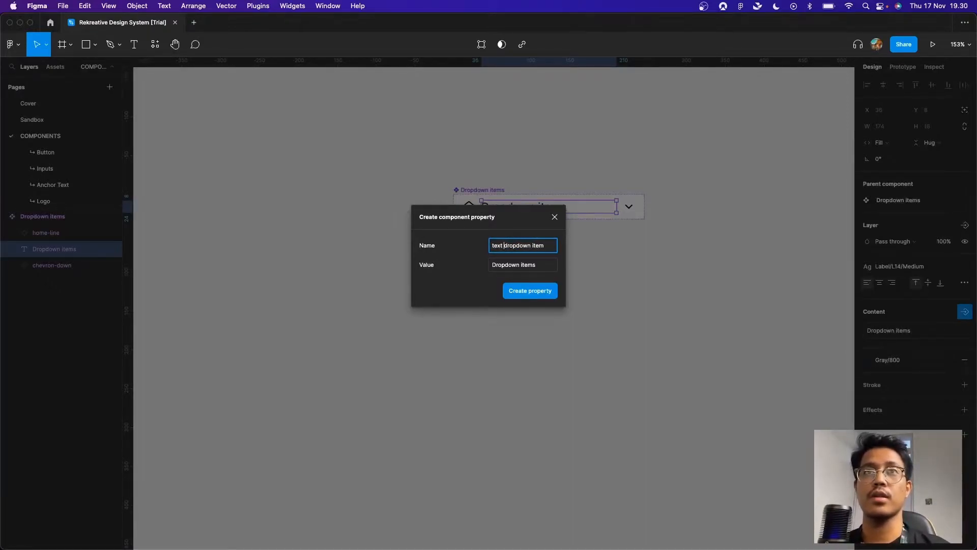
{"action": "left_click", "coordinate": [511, 291]}
{"action": "left_click", "coordinate": [443, 235]}
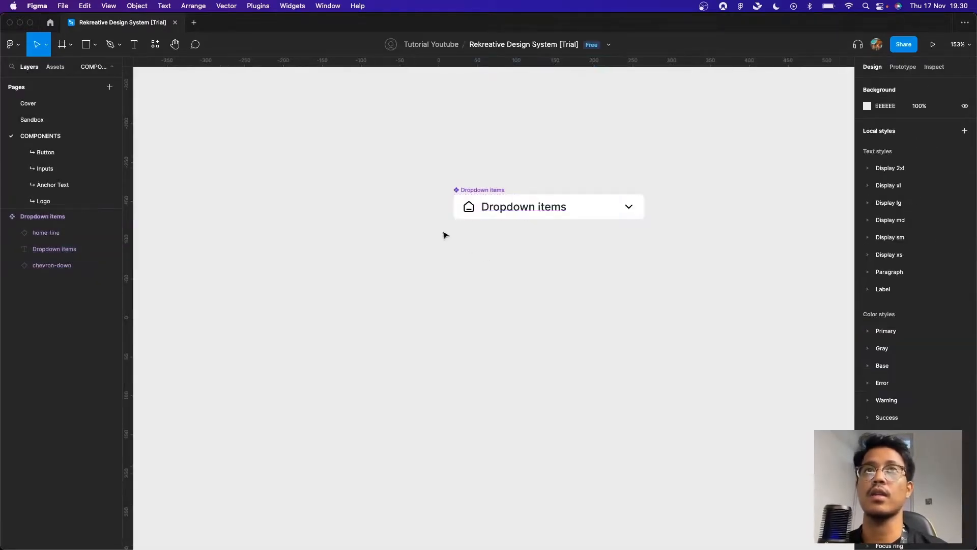
Begin an instance swap property for the home-line icon and include all General icons as preferred values
{"action": "left_click", "coordinate": [477, 194]}
{"action": "left_click", "coordinate": [472, 207]}
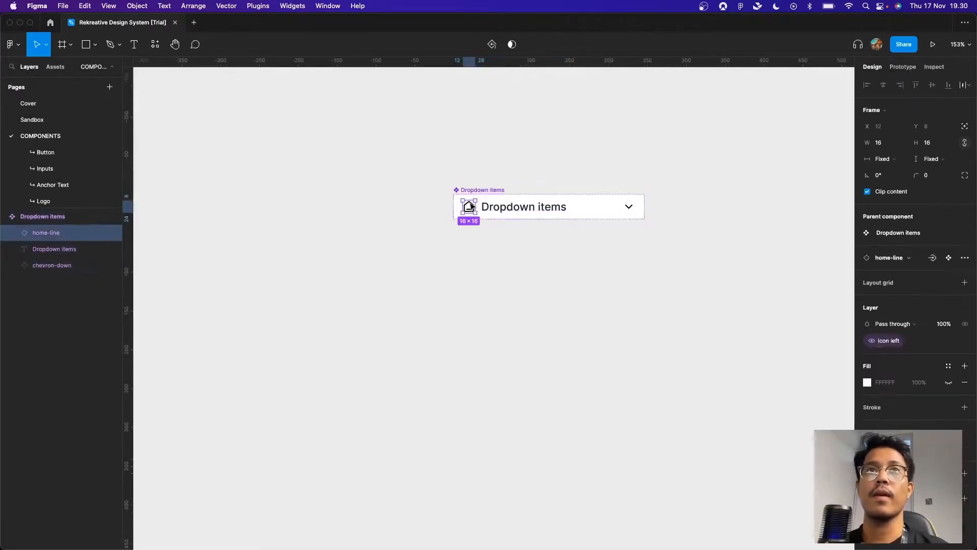
{"action": "left_click", "coordinate": [932, 257]}
{"action": "left_click", "coordinate": [553, 292]}
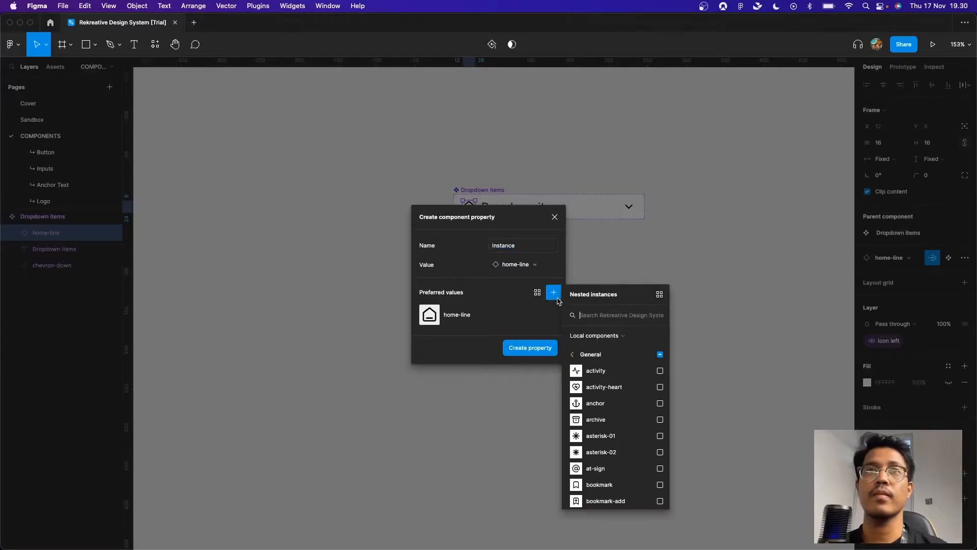
{"action": "left_click", "coordinate": [660, 355]}
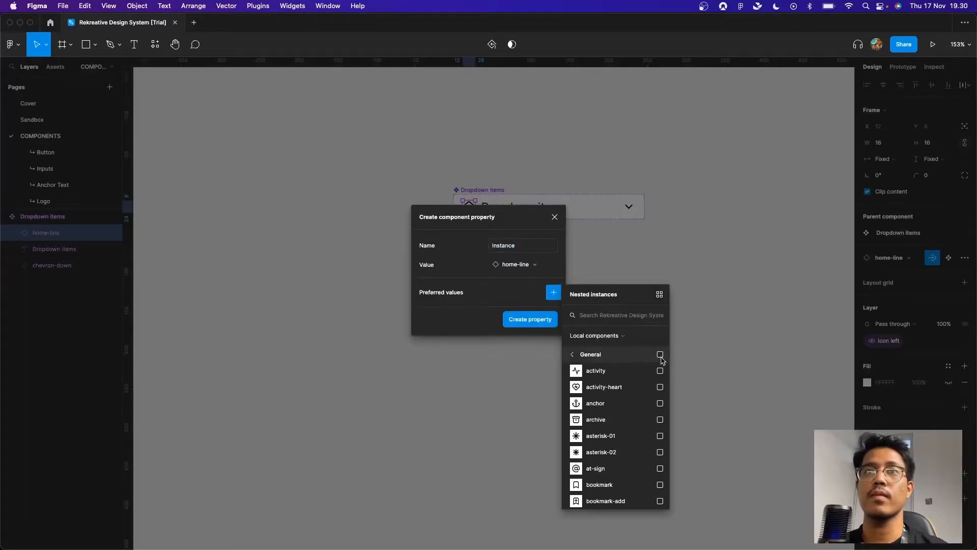
{"action": "left_click", "coordinate": [660, 354]}
Add all Alerts & feedback, Arrows and Charts icons to the home-line instance swap property's preferred values
{"action": "left_click", "coordinate": [628, 358]}
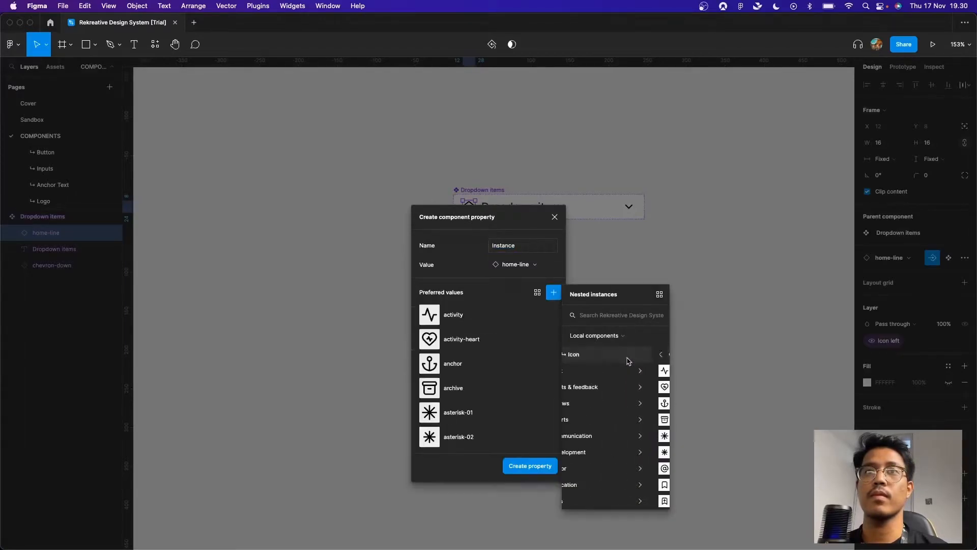
{"action": "left_click", "coordinate": [649, 389]}
{"action": "left_click", "coordinate": [660, 354]}
{"action": "left_click", "coordinate": [631, 355]}
{"action": "left_click", "coordinate": [651, 405]}
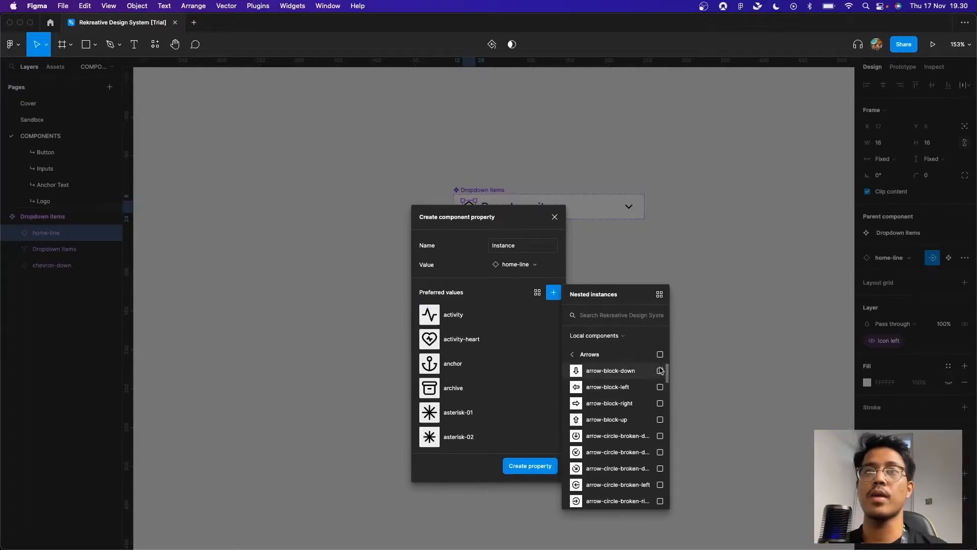
{"action": "left_click", "coordinate": [627, 357]}
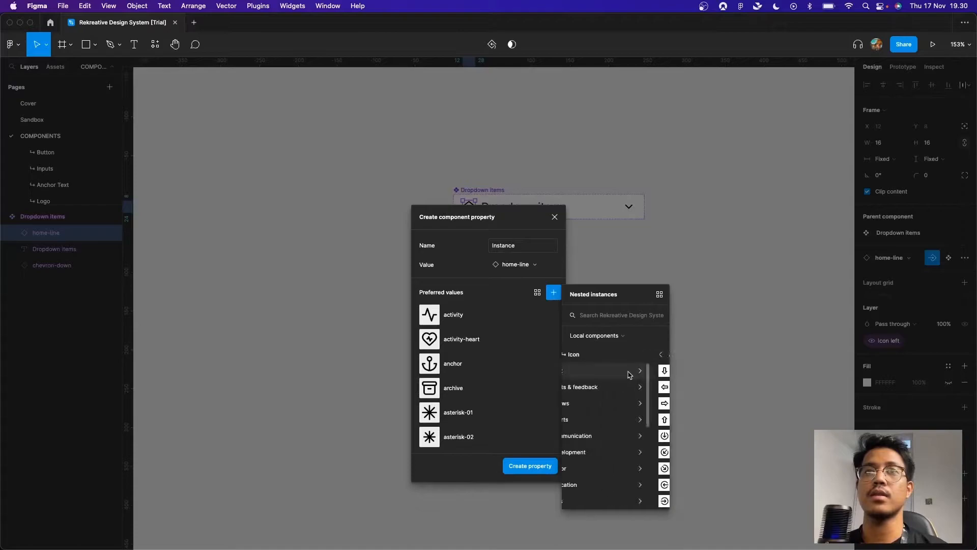
{"action": "left_click", "coordinate": [631, 424]}
{"action": "left_click", "coordinate": [659, 355]}
{"action": "left_click", "coordinate": [630, 357]}
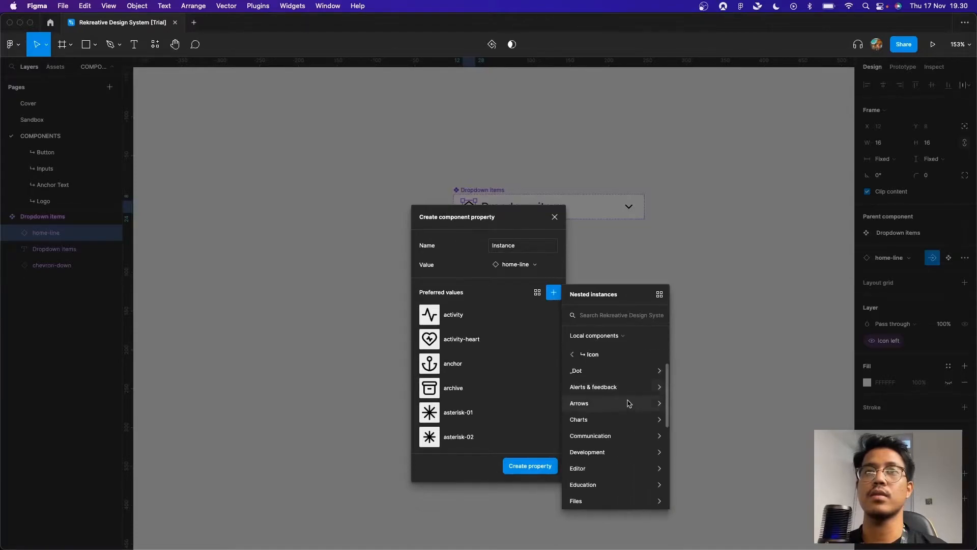
Add all Communication, Development and Editor icons as preferred values and create the home-line instance swap property
{"action": "left_click", "coordinate": [639, 436]}
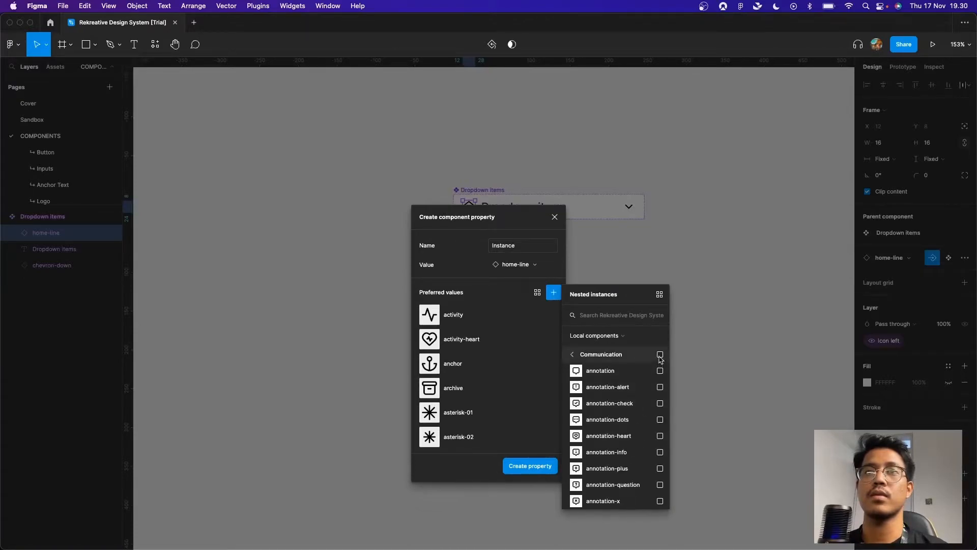
{"action": "left_click", "coordinate": [660, 355]}
{"action": "left_click", "coordinate": [638, 359]}
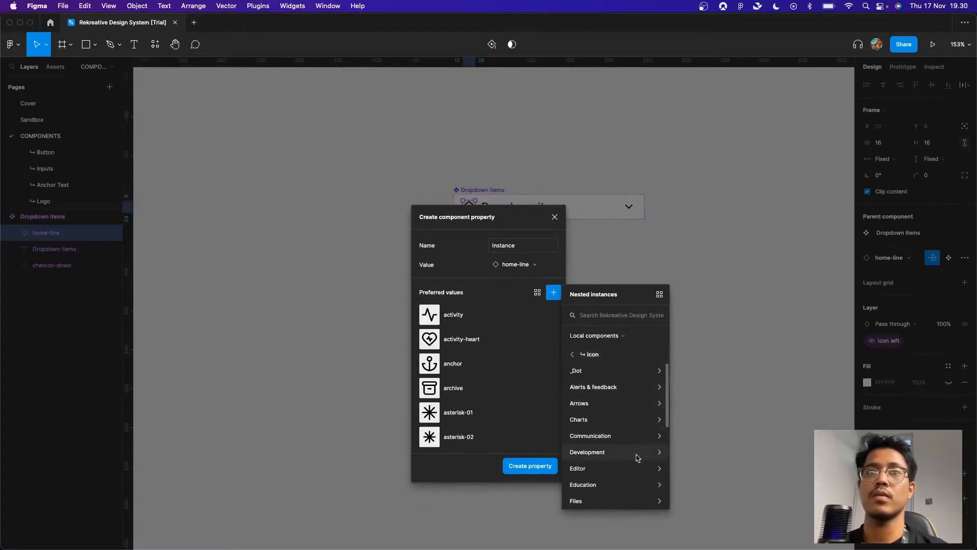
{"action": "left_click", "coordinate": [638, 455]}
{"action": "left_click", "coordinate": [660, 355]}
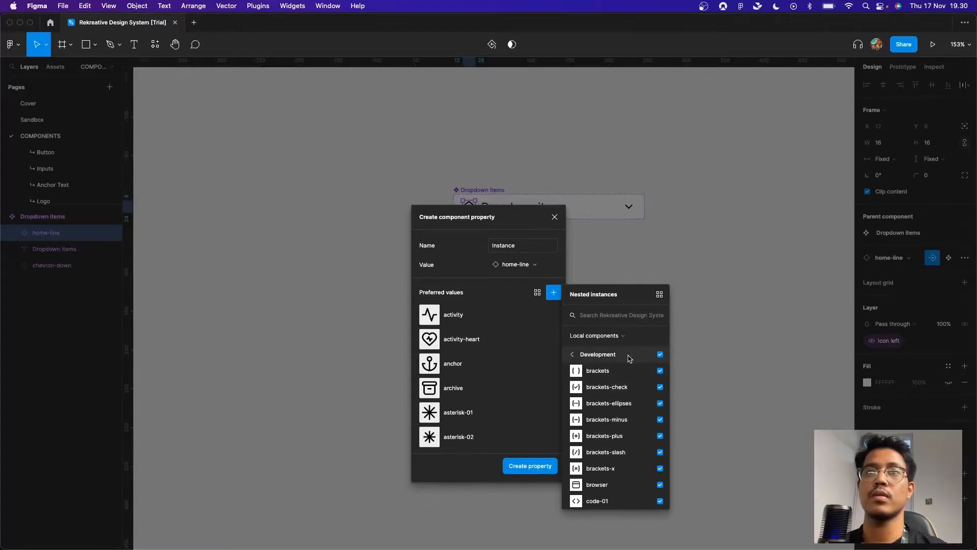
{"action": "left_click", "coordinate": [631, 356]}
{"action": "left_click", "coordinate": [637, 469]}
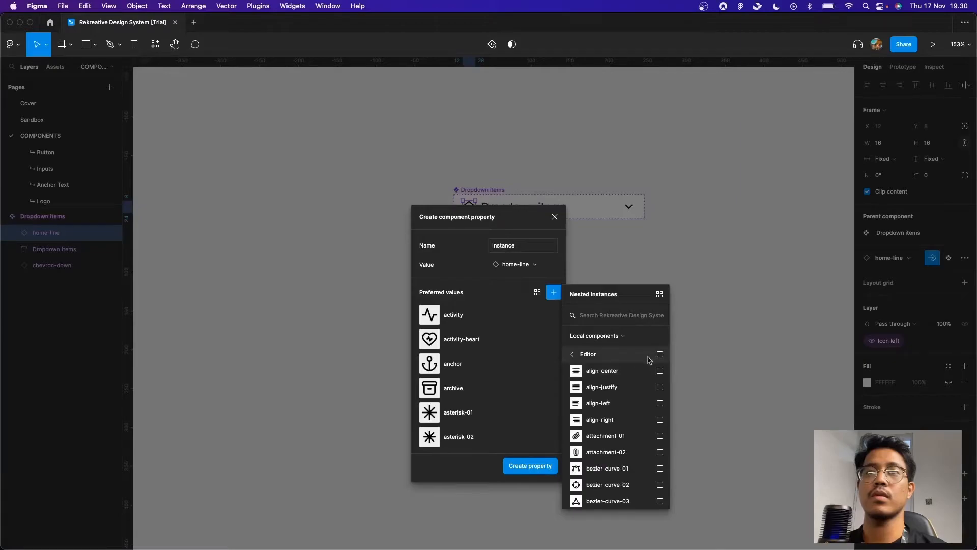
{"action": "left_click", "coordinate": [661, 354]}
{"action": "left_click", "coordinate": [530, 466]}
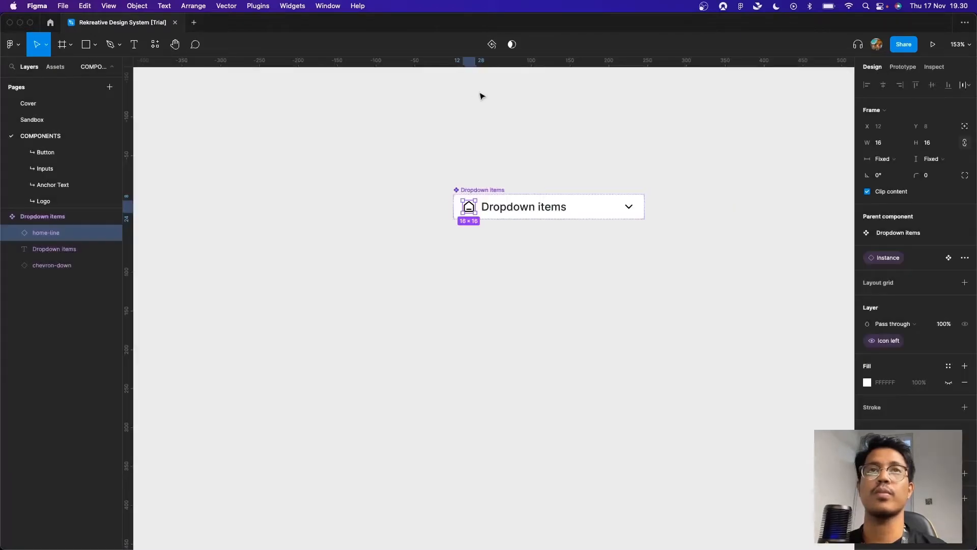
{"action": "left_click", "coordinate": [629, 206]}
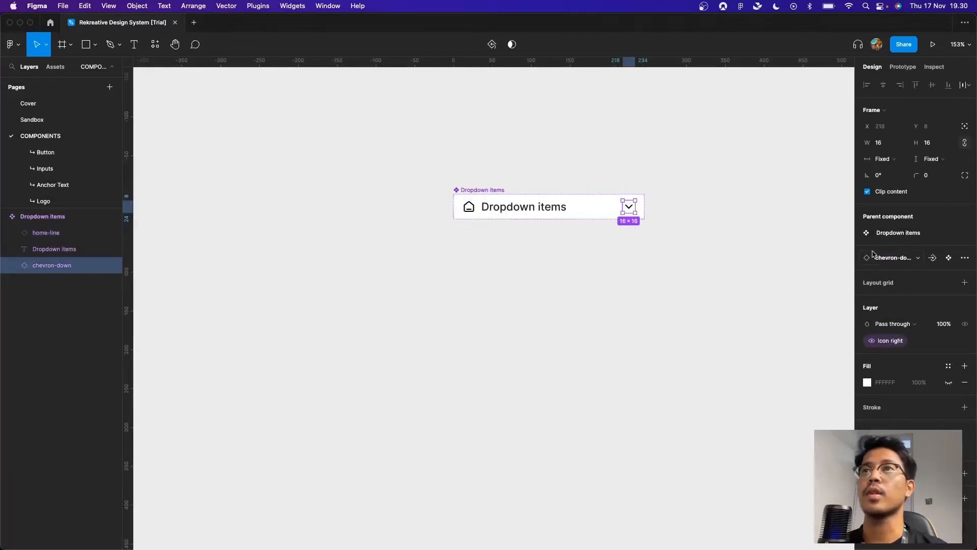
{"action": "left_click", "coordinate": [932, 258]}
{"action": "left_click", "coordinate": [667, 264]}
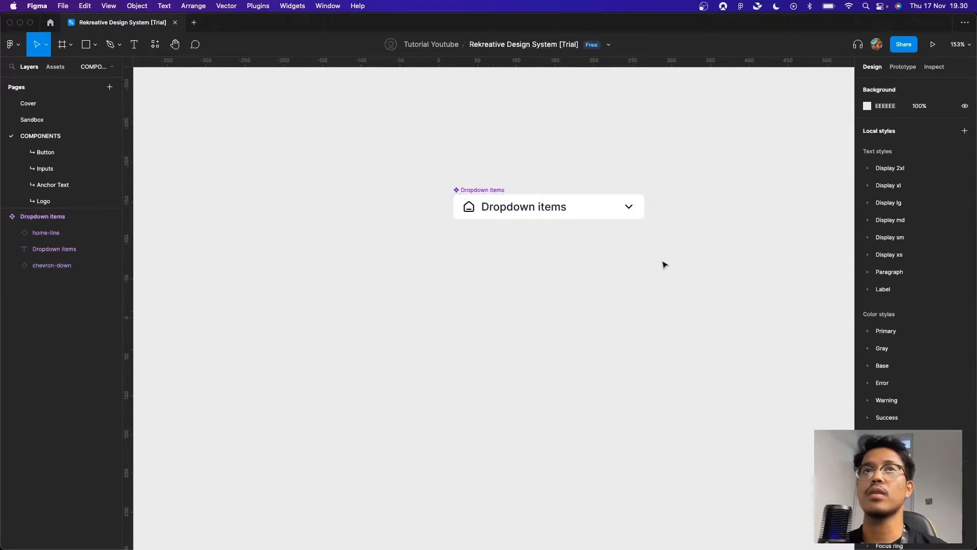
Rename the Dropdown items component's instance swap property as "Swap icon left"
{"action": "left_click", "coordinate": [470, 192]}
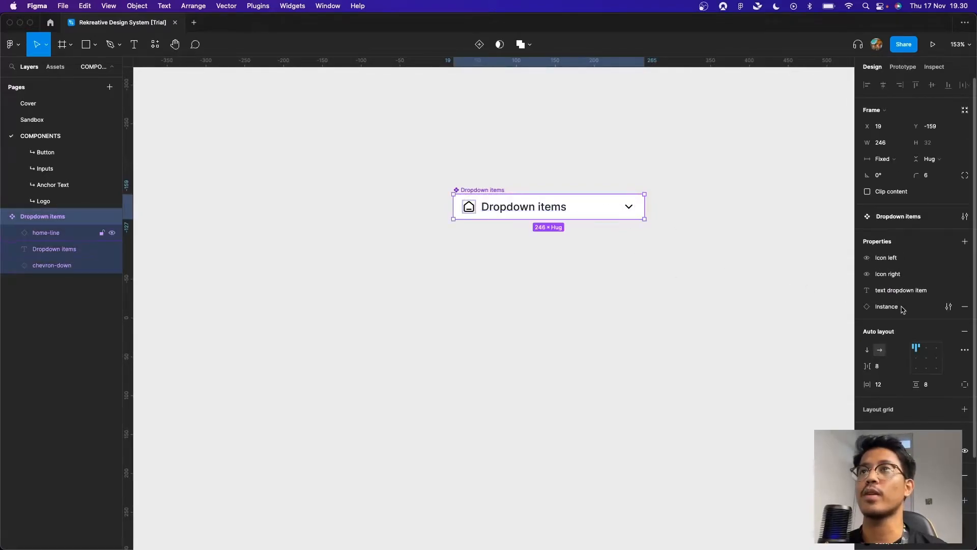
{"action": "double_click", "coordinate": [900, 307]}
{"action": "type", "text": "swaop"}
{"action": "key", "text": "BackSpace"}
{"action": "key", "text": "BackSpace"}
{"action": "key", "text": "BackSpace"}
{"action": "key", "text": "BackSpace"}
{"action": "key", "text": "BackSpace"}
{"action": "type", "text": "S"}
{"action": "key", "text": "BackSpace"}
{"action": "key", "text": "BackSpace"}
{"action": "key", "text": "BackSpace"}
{"action": "key", "text": "BackSpace"}
{"action": "key", "text": "BackSpace"}
{"action": "key", "text": "BackSpace"}
{"action": "key", "text": "BackSpace"}
{"action": "key", "text": "BackSpace"}
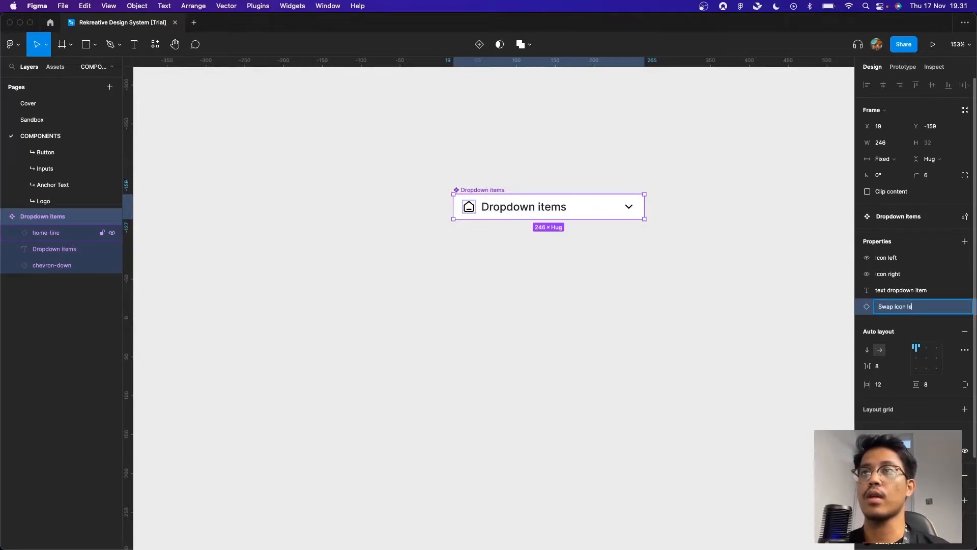
{"action": "type", "text": "wap icon left"}
{"action": "key", "text": "Return"}
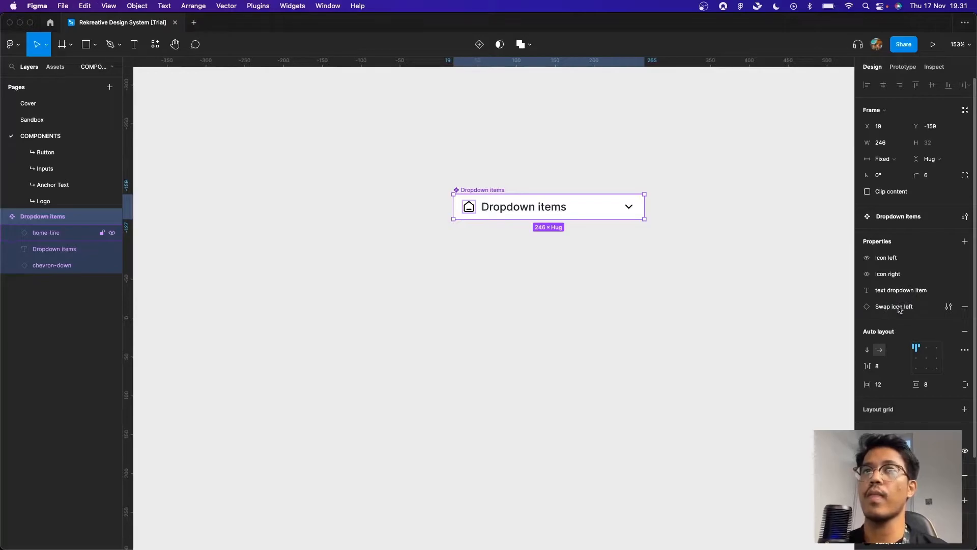
Begin an instance swap property named "Swap icon right" for the chevron-down icon, with all Arrows icons as preferred values
{"action": "left_click", "coordinate": [634, 209]}
{"action": "left_click", "coordinate": [932, 257]}
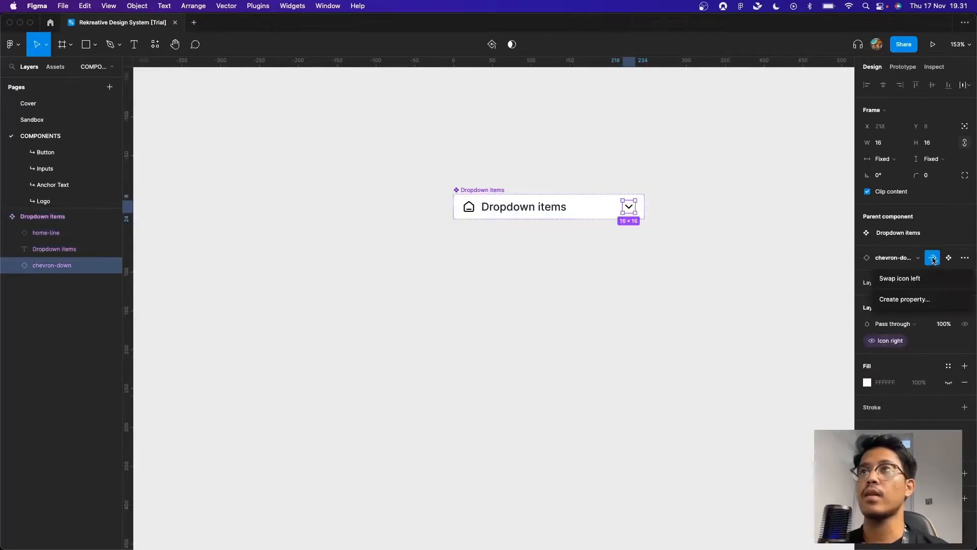
{"action": "left_click", "coordinate": [911, 299]}
{"action": "type", "text": "Swap icon right"}
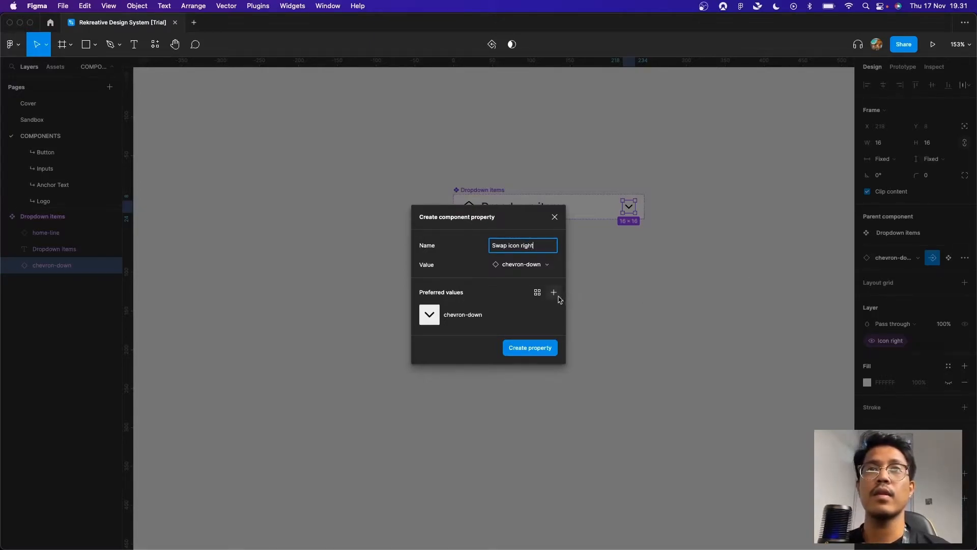
{"action": "left_click", "coordinate": [554, 293]}
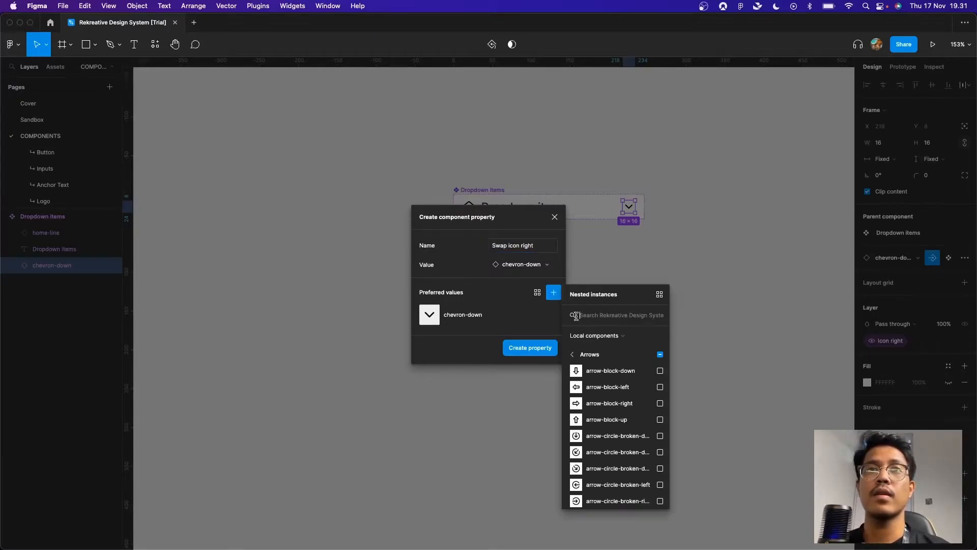
{"action": "left_click", "coordinate": [660, 354]}
Add all Alerts & feedback and Charts icons to the preferred values of "Swap icon right"
{"action": "left_click", "coordinate": [641, 359]}
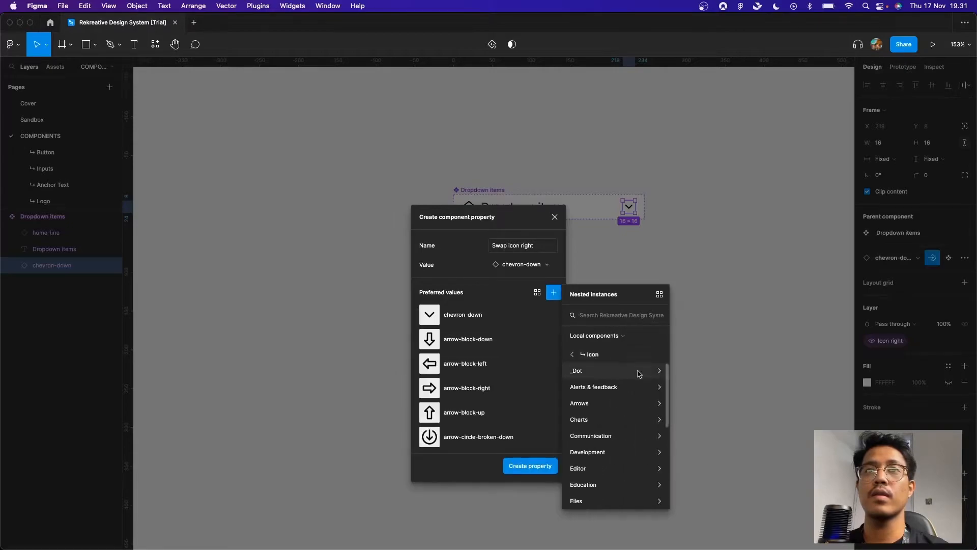
{"action": "left_click", "coordinate": [643, 391]}
{"action": "left_click", "coordinate": [660, 360]}
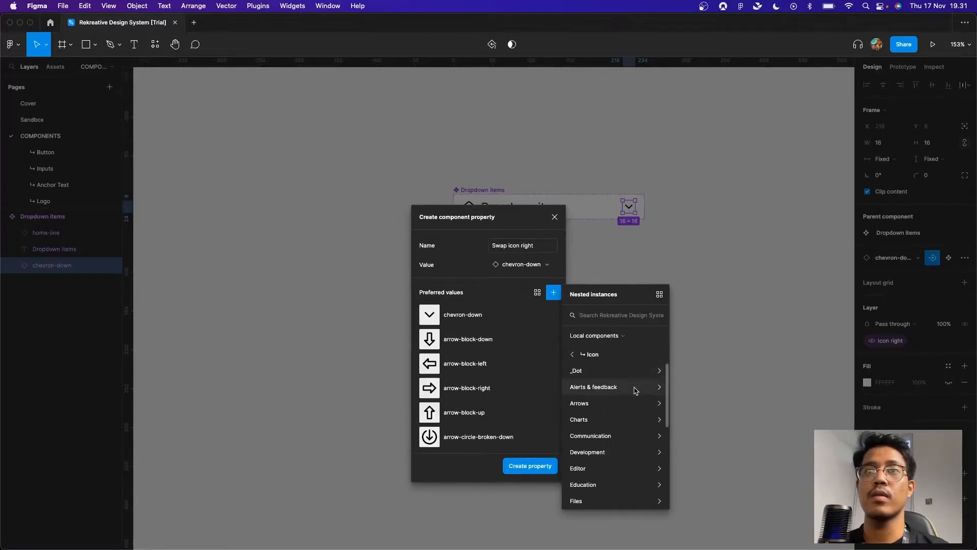
{"action": "left_click", "coordinate": [635, 402]}
{"action": "left_click", "coordinate": [638, 358]}
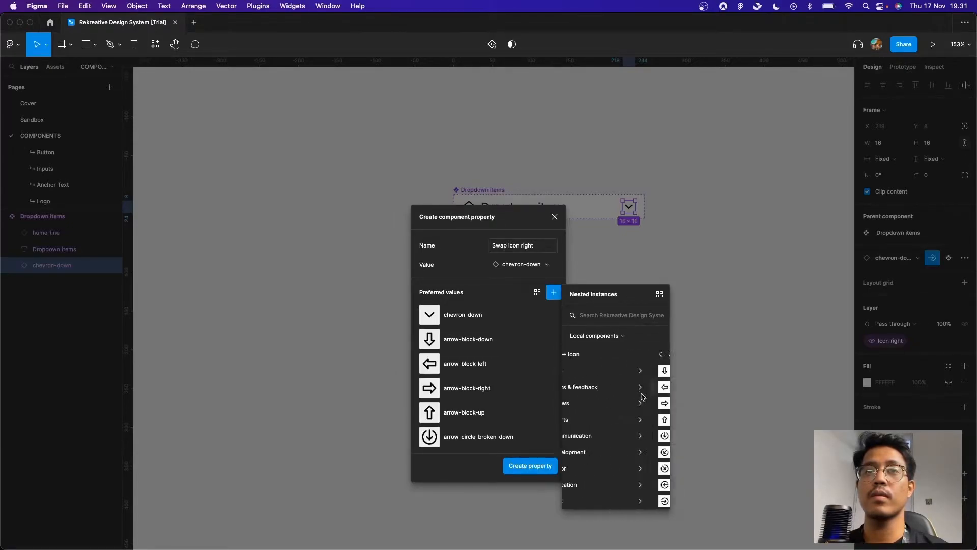
{"action": "left_click", "coordinate": [632, 420]}
{"action": "left_click", "coordinate": [660, 355]}
{"action": "left_click", "coordinate": [628, 355]}
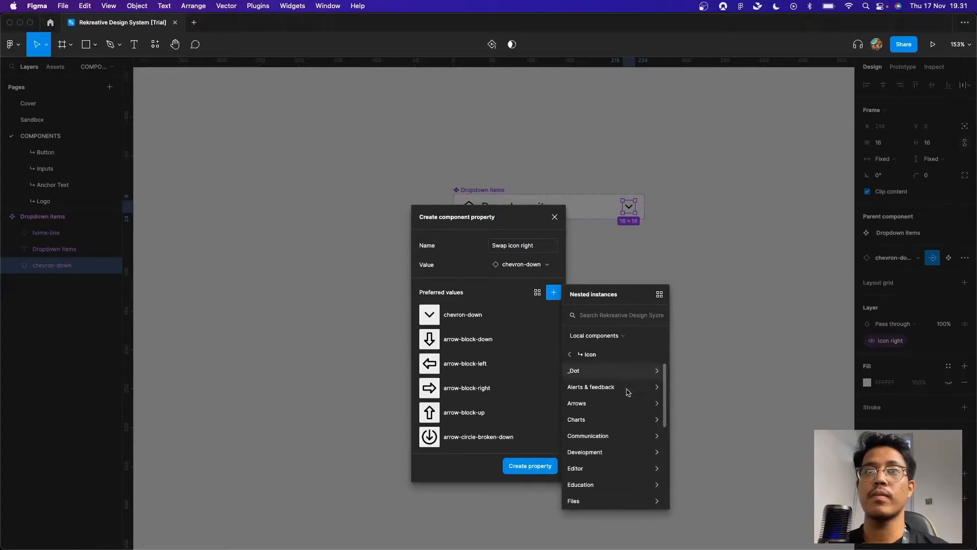
Add all Communication, Development and Editor icons as preferred values and create the "Swap icon right" property
{"action": "left_click", "coordinate": [622, 436]}
{"action": "left_click", "coordinate": [664, 355]}
{"action": "left_click", "coordinate": [629, 356]}
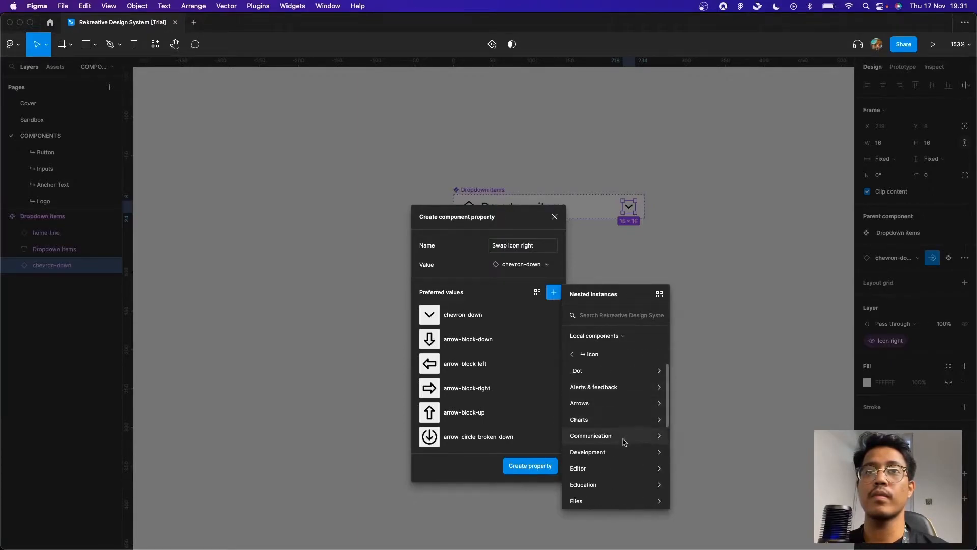
{"action": "left_click", "coordinate": [624, 450]}
{"action": "left_click", "coordinate": [661, 355]}
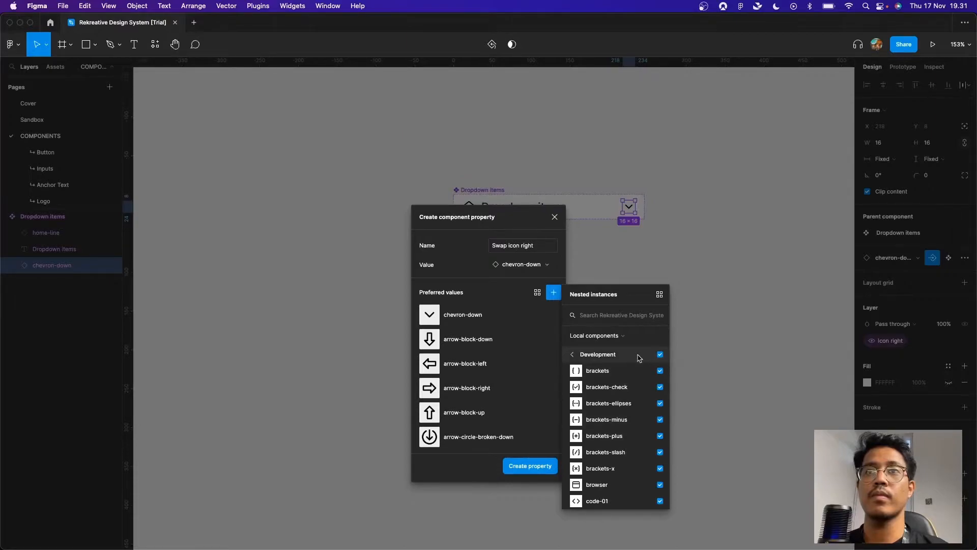
{"action": "left_click", "coordinate": [637, 354]}
{"action": "left_click", "coordinate": [624, 458]}
{"action": "left_click", "coordinate": [613, 355]}
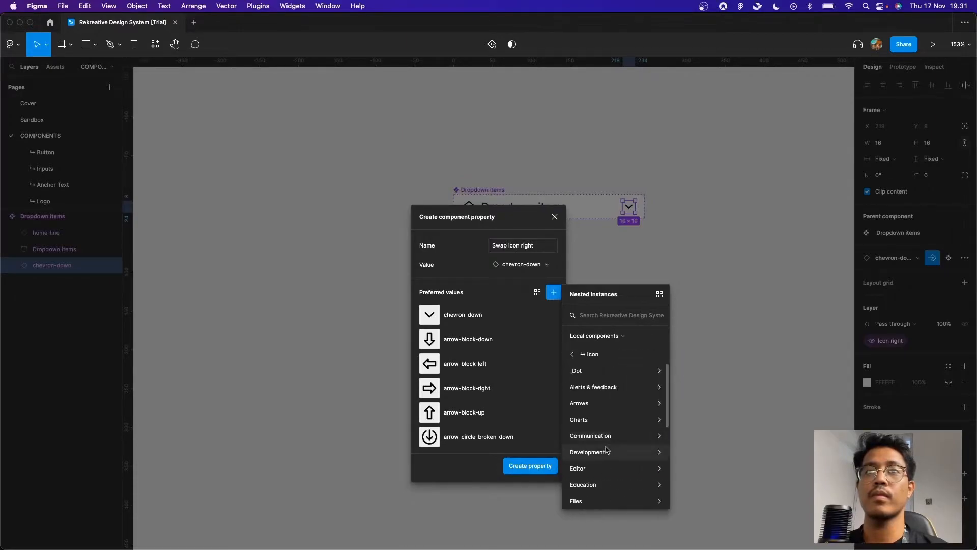
{"action": "left_click", "coordinate": [606, 468]}
{"action": "left_click", "coordinate": [660, 355]}
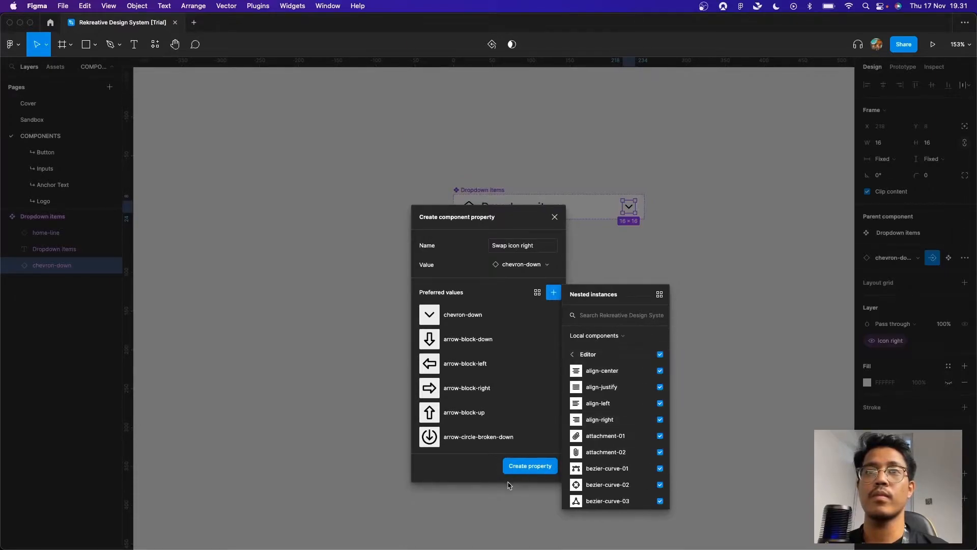
{"action": "left_click", "coordinate": [529, 466]}
Rename the Dropdown items main component as "Dropdown item"
{"action": "left_click", "coordinate": [631, 287]}
{"action": "left_click", "coordinate": [469, 190]}
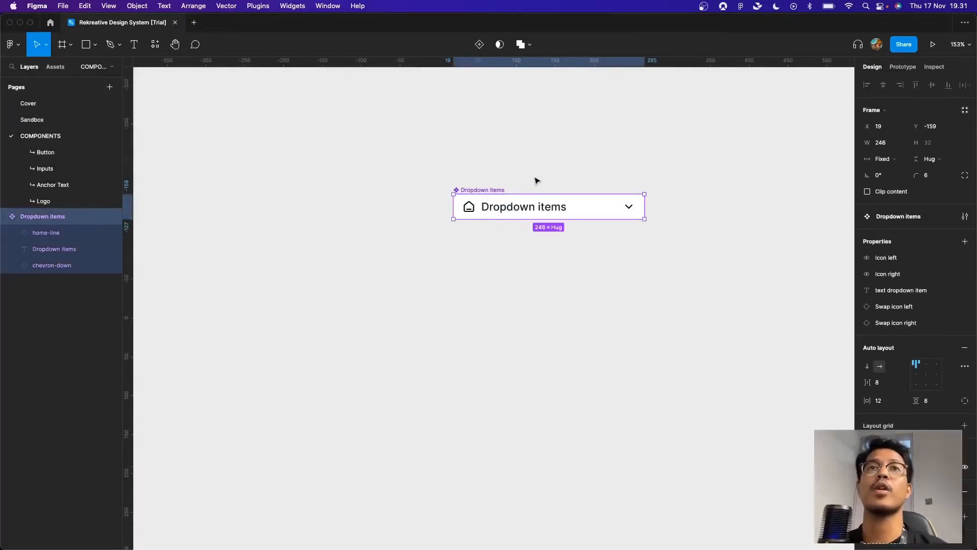
{"action": "scroll", "coordinate": [535, 179], "scroll_direction": "down", "scroll_amount": 3}
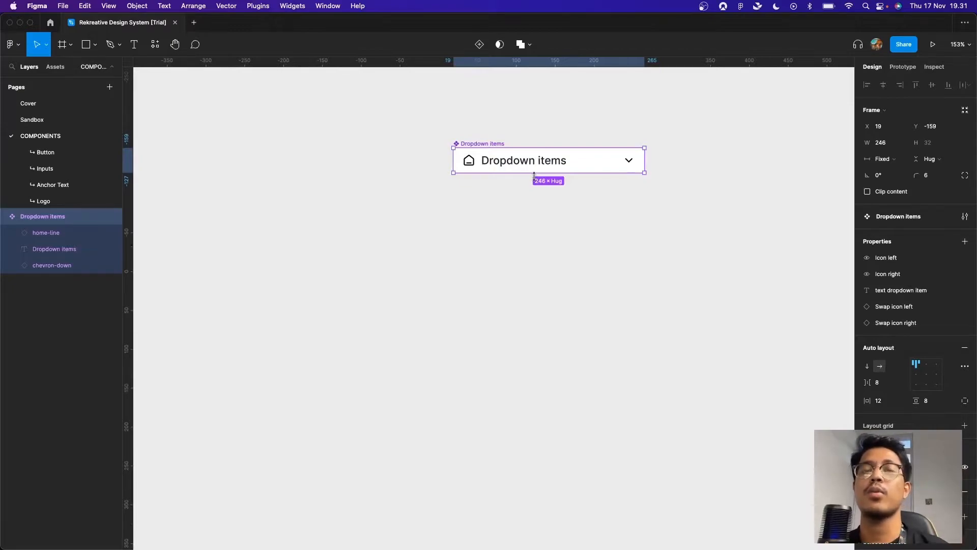
{"action": "key", "text": "super+r"}
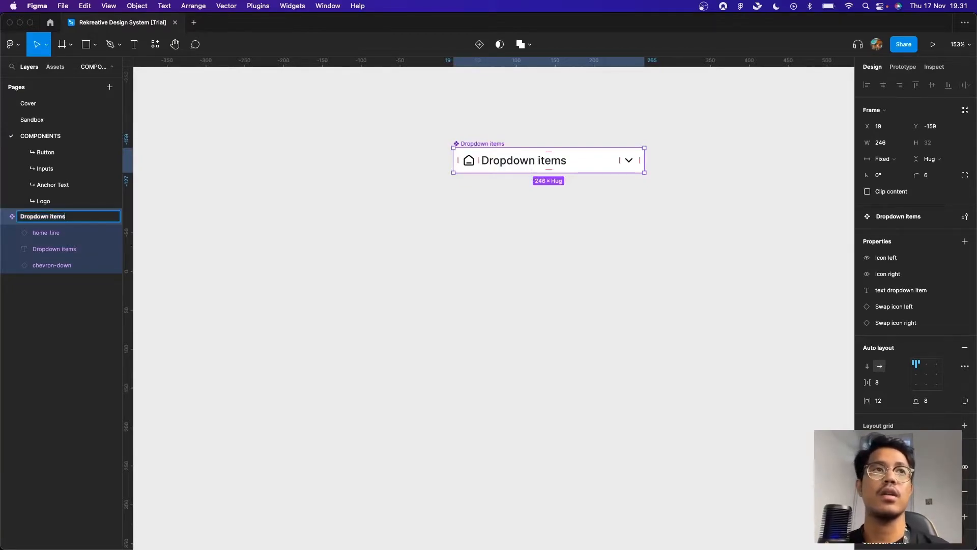
{"action": "key", "text": "Return"}
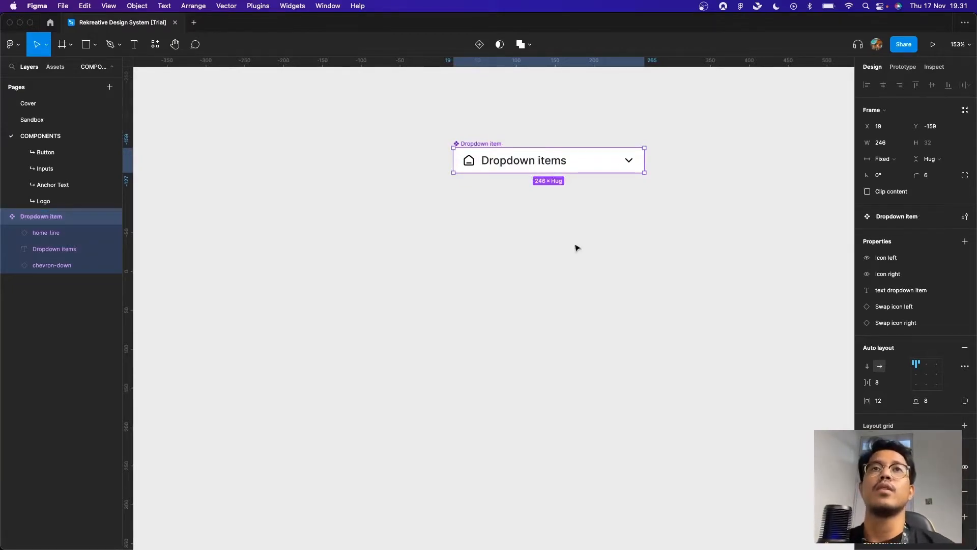
{"action": "key", "text": "Escape"}
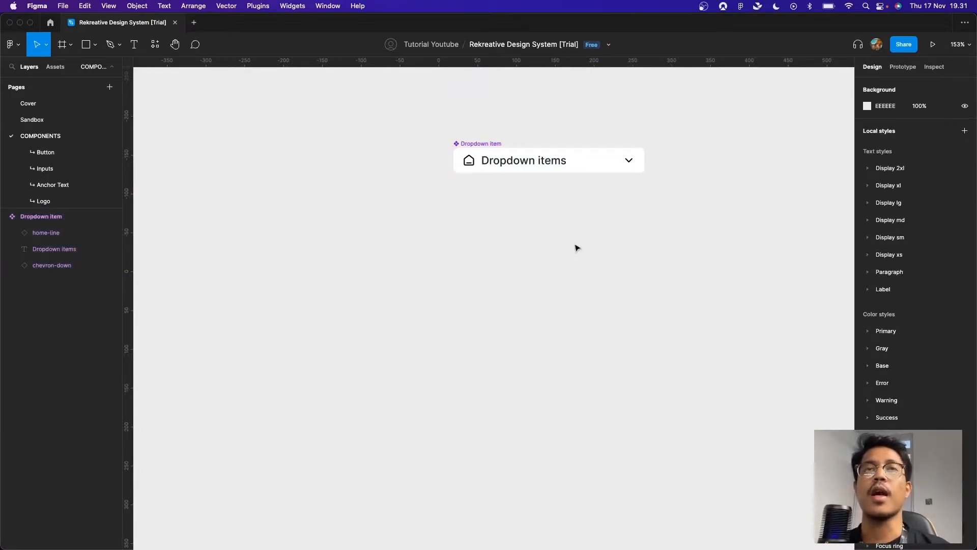
Search the components for "dropdown item", insert a Dropdown item instance and align it beneath the main component at X 19, Y 15
{"action": "left_click", "coordinate": [496, 147]}
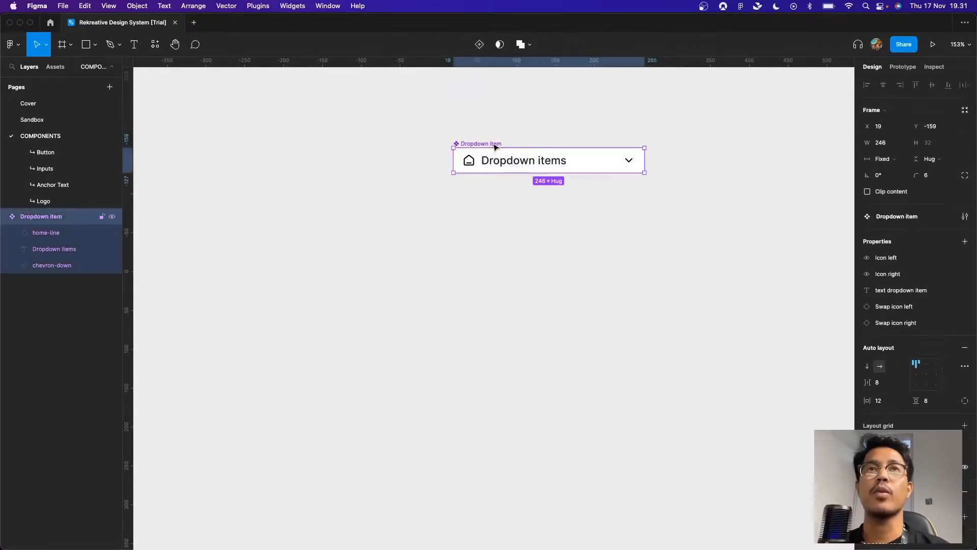
{"action": "left_click", "coordinate": [512, 211]}
{"action": "key", "text": "shift+i"}
{"action": "type", "text": "down item"}
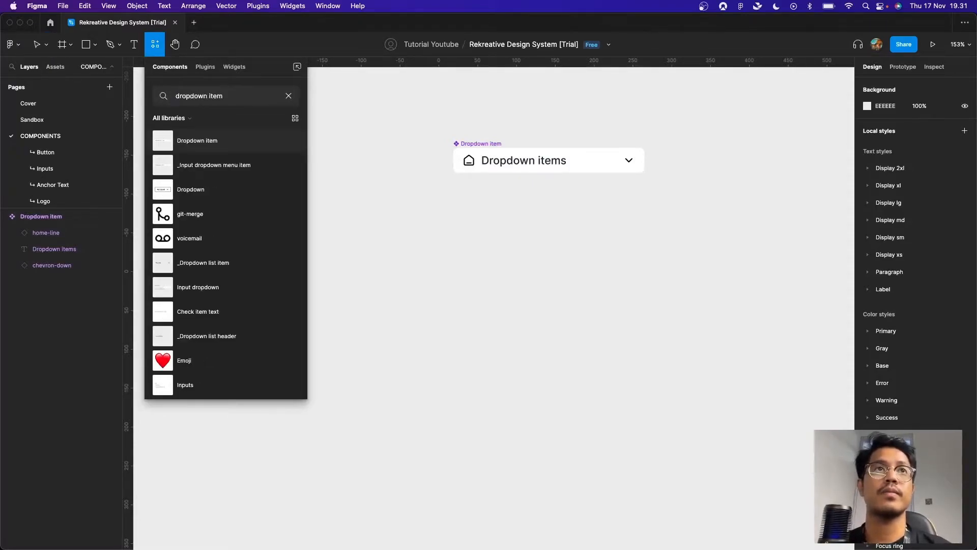
{"action": "key", "text": "Return"}
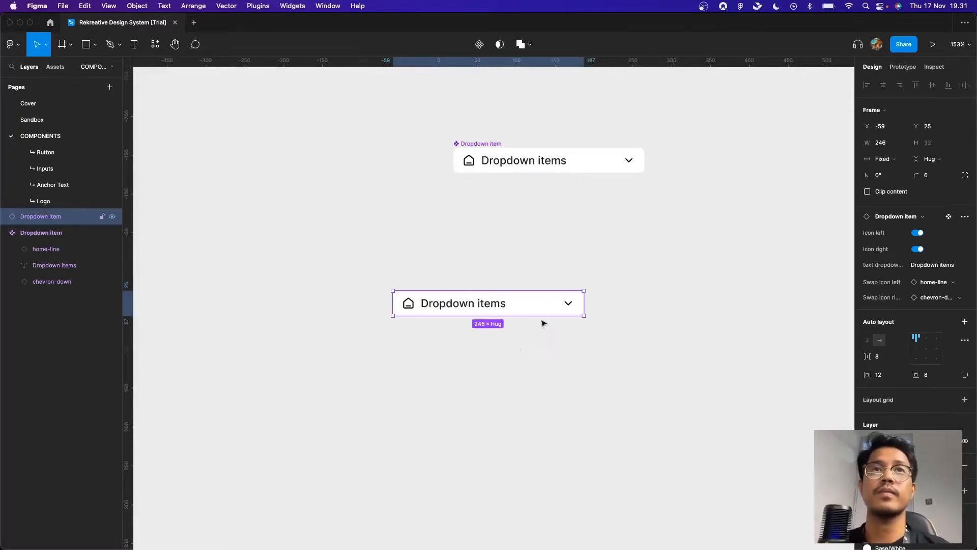
{"action": "left_click_drag", "start_coordinate": [501, 303], "coordinate": [560, 295]}
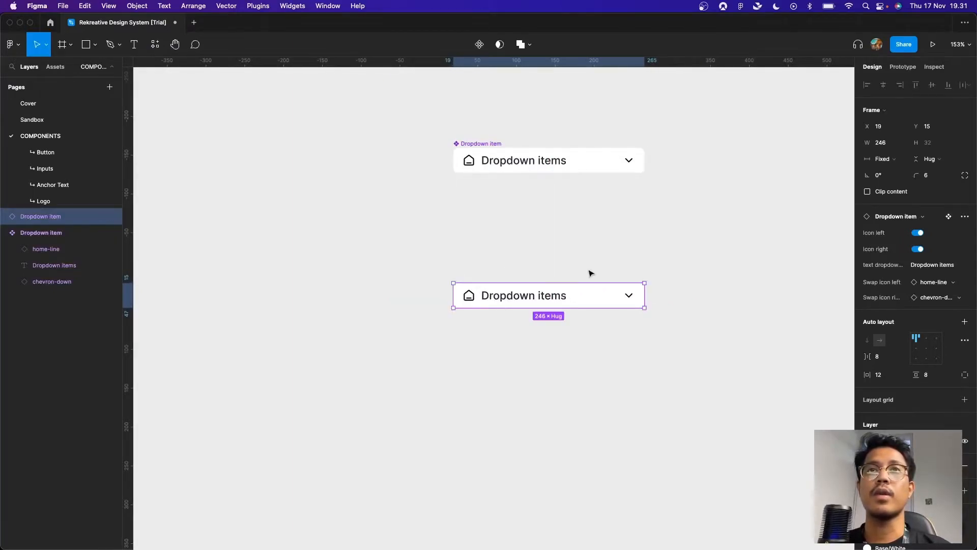
{"action": "left_click", "coordinate": [589, 274]}
Duplicate the Dropdown item instance and place the copy directly beneath it at X 19, Y 47
{"action": "scroll", "coordinate": [591, 264], "scroll_direction": "down", "scroll_amount": 2}
{"action": "left_click", "coordinate": [558, 257]}
{"action": "key", "text": "super+d"}
{"action": "left_click_drag", "start_coordinate": [557, 257], "coordinate": [561, 283]}
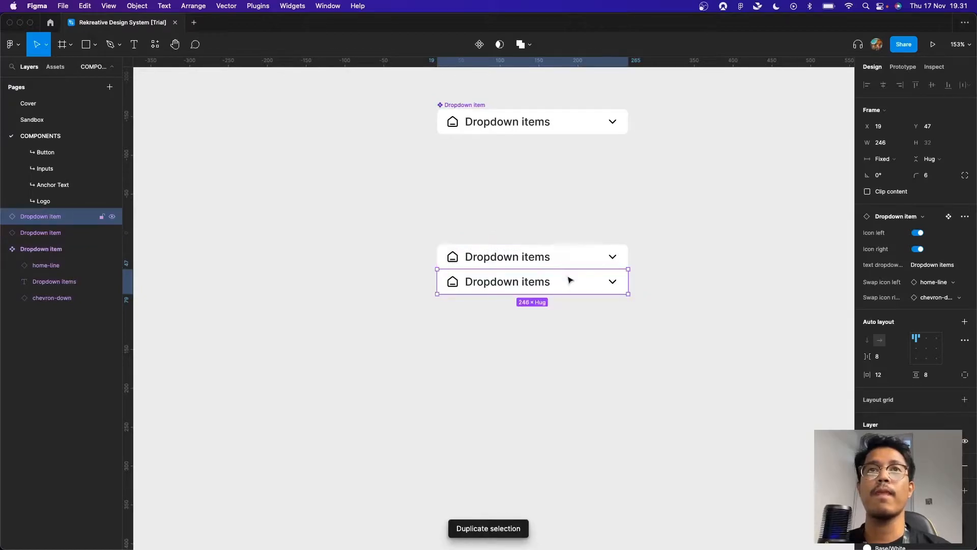
Duplicate the Dropdown item instance until six instances are stacked directly beneath one another at X 19
{"action": "key", "text": "super+d"}
{"action": "key", "text": "super+d"}
{"action": "key", "text": "super+d"}
{"action": "left_click", "coordinate": [685, 333]}
{"action": "left_click_drag", "start_coordinate": [697, 423], "coordinate": [434, 213]}
{"action": "left_click", "coordinate": [434, 212]}
{"action": "left_click", "coordinate": [515, 363]}
{"action": "key", "text": "super+d"}
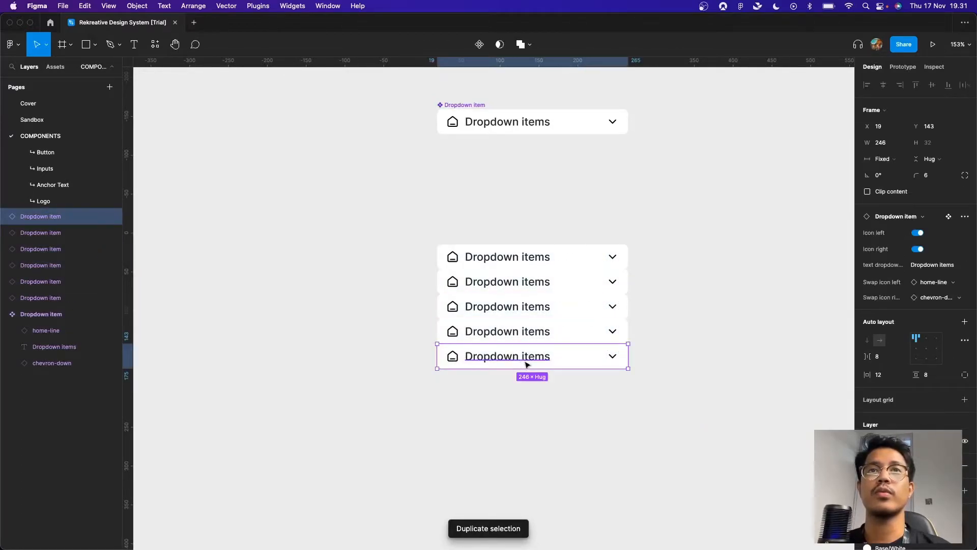
{"action": "left_click_drag", "start_coordinate": [575, 362], "coordinate": [580, 388]}
Select the six stacked Dropdown item instances and wrap them in a vertical auto layout frame
{"action": "left_click", "coordinate": [665, 430]}
{"action": "left_click_drag", "start_coordinate": [665, 429], "coordinate": [666, 376]}
{"action": "left_click", "coordinate": [674, 460]}
{"action": "left_click_drag", "start_coordinate": [675, 396], "coordinate": [399, 120]}
{"action": "scroll", "coordinate": [565, 255], "scroll_direction": "down", "scroll_amount": 3}
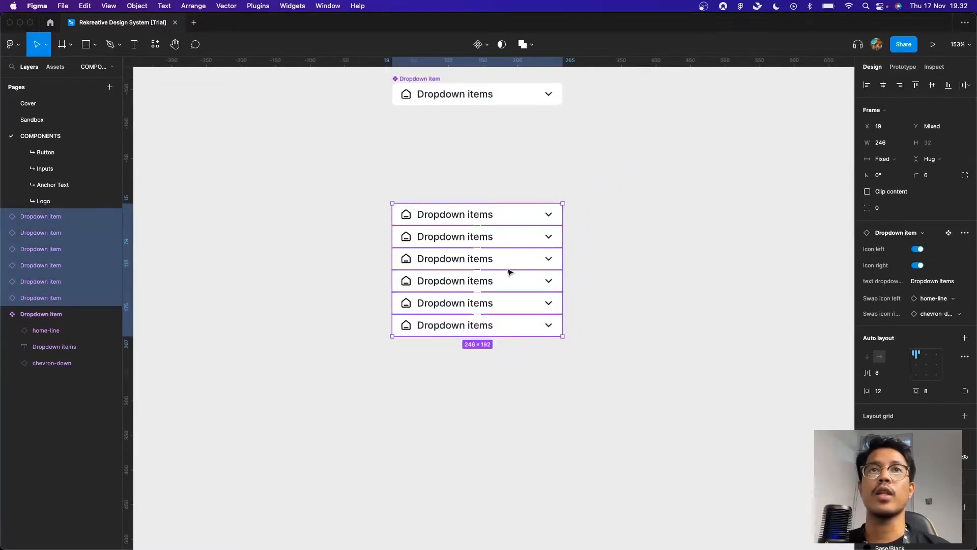
{"action": "key", "text": "shift+a"}
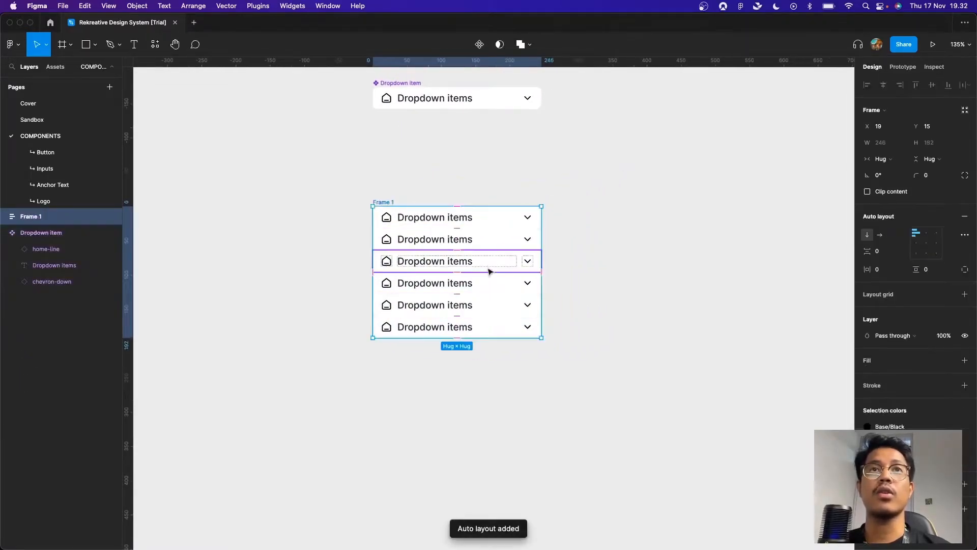
Fill the auto layout frame with Base/White and set its corner radius to 6
{"action": "left_click", "coordinate": [948, 360]}
{"action": "left_click", "coordinate": [936, 181]}
{"action": "type", "text": "6"}
{"action": "key", "text": "Return"}
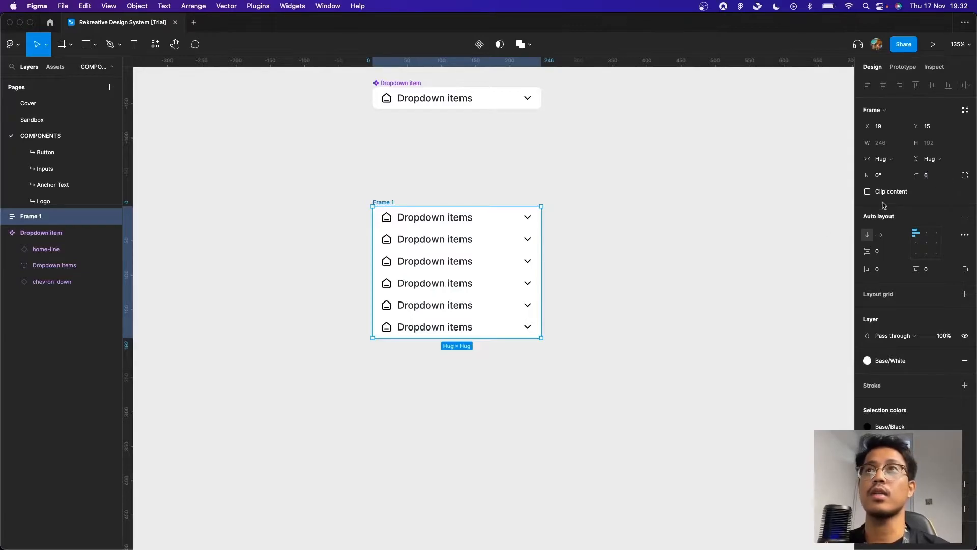
{"action": "left_click", "coordinate": [711, 237]}
{"action": "left_click", "coordinate": [385, 203]}
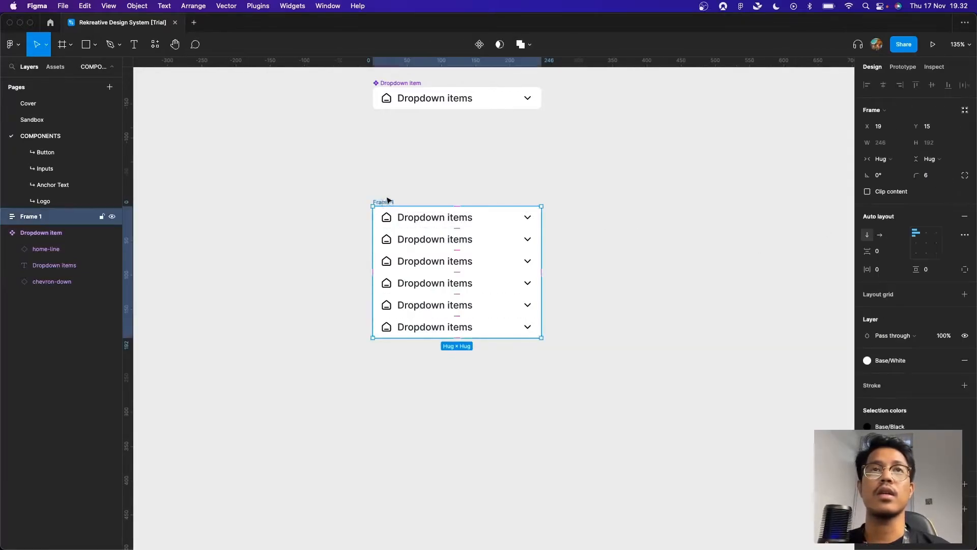
{"action": "scroll", "coordinate": [417, 119], "scroll_direction": "up", "scroll_amount": 3}
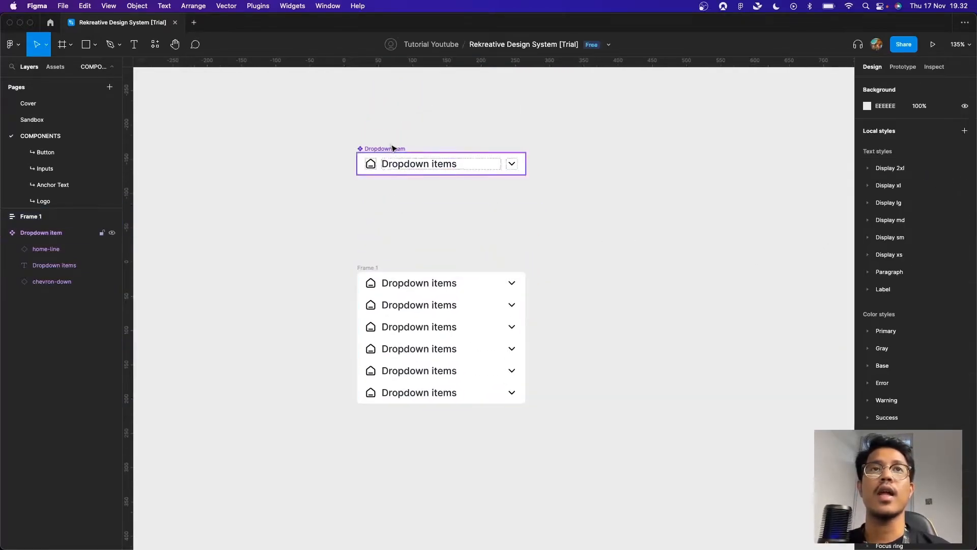
Move the Dropdown item main component up to Y -204 and place a copy beneath it at Y -156
{"action": "left_click", "coordinate": [397, 162]}
{"action": "scroll", "coordinate": [407, 157], "scroll_direction": "up", "scroll_amount": 3}
{"action": "left_click_drag", "start_coordinate": [386, 153], "coordinate": [388, 111]}
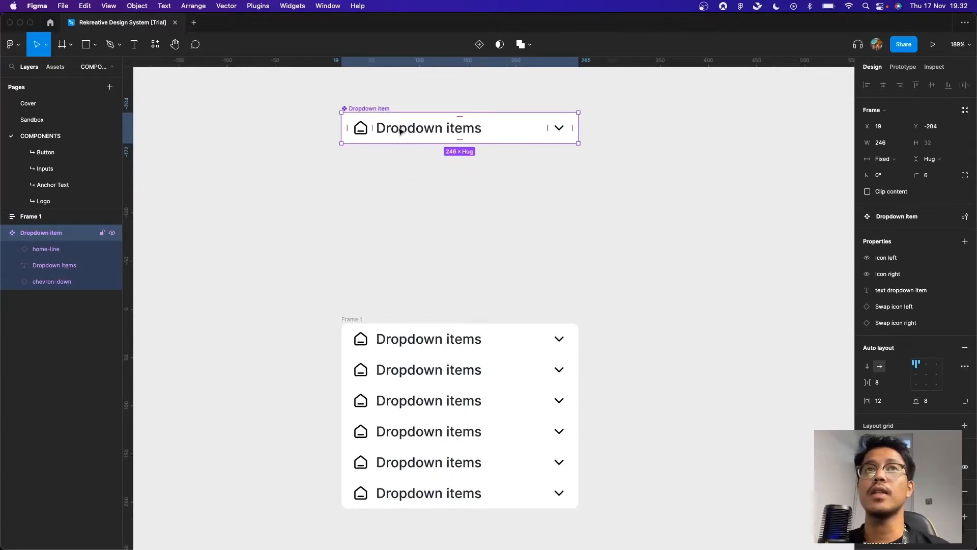
{"action": "left_click_drag", "start_coordinate": [375, 109], "coordinate": [381, 156]}
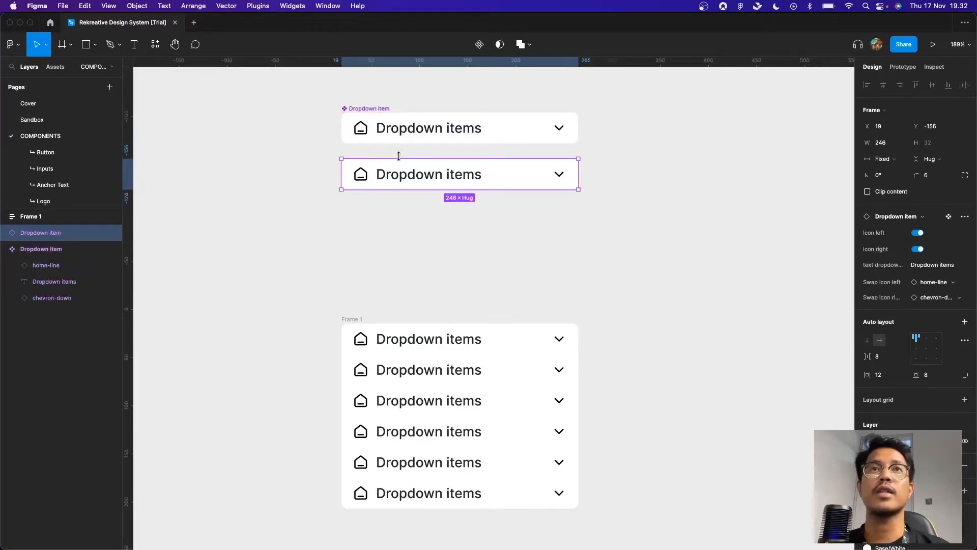
Detach the copied Dropdown item instance and turn it into a component of its own
{"action": "right_click", "coordinate": [410, 171]}
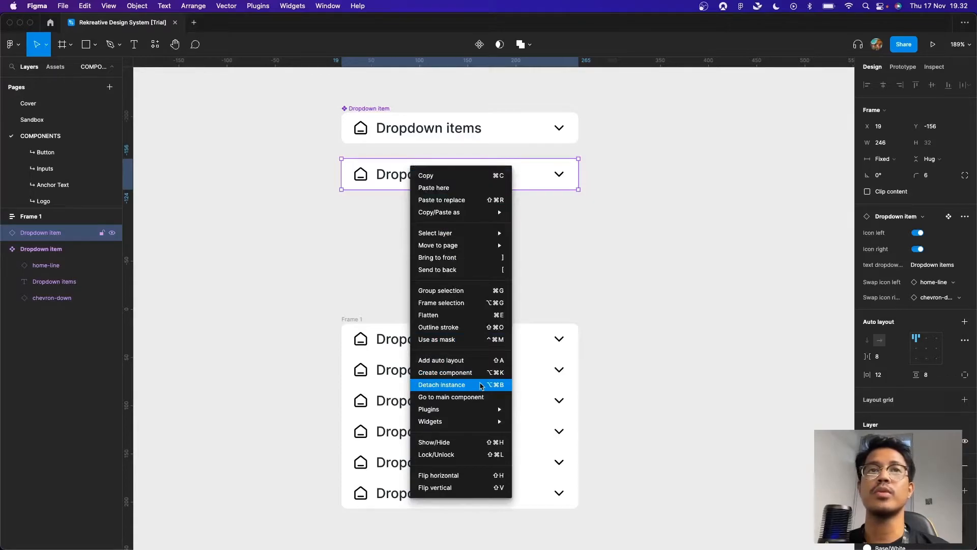
{"action": "left_click", "coordinate": [481, 385]}
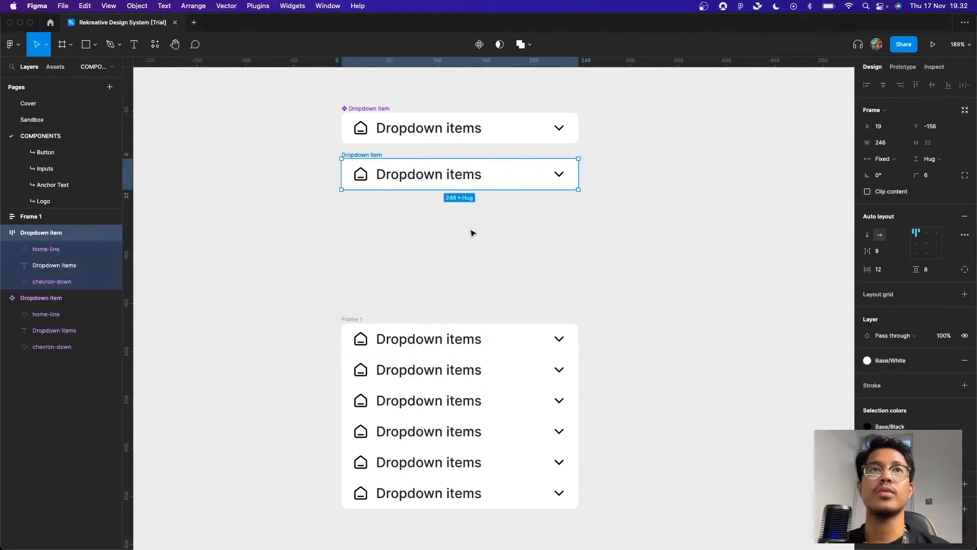
{"action": "left_click", "coordinate": [480, 45]}
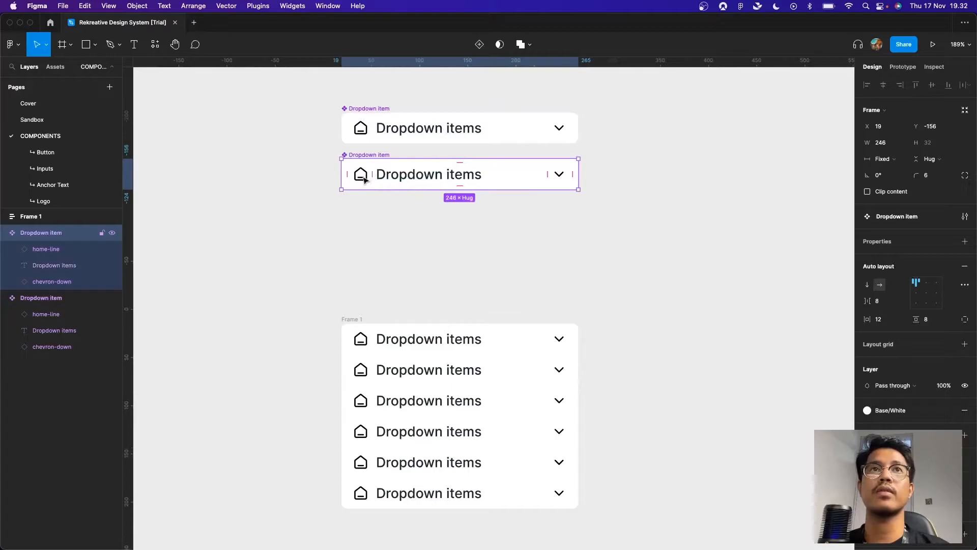
{"action": "double_click", "coordinate": [365, 179]}
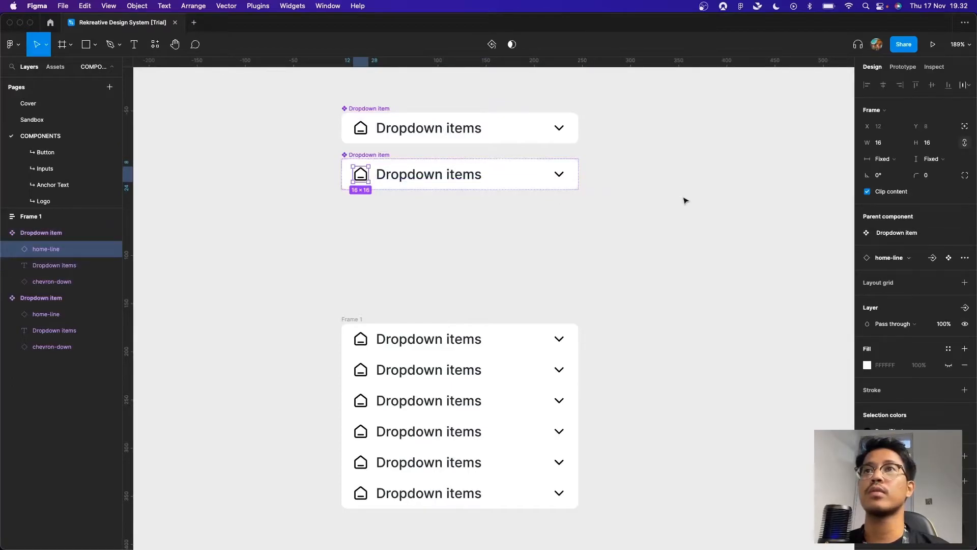
{"action": "left_click", "coordinate": [541, 227]}
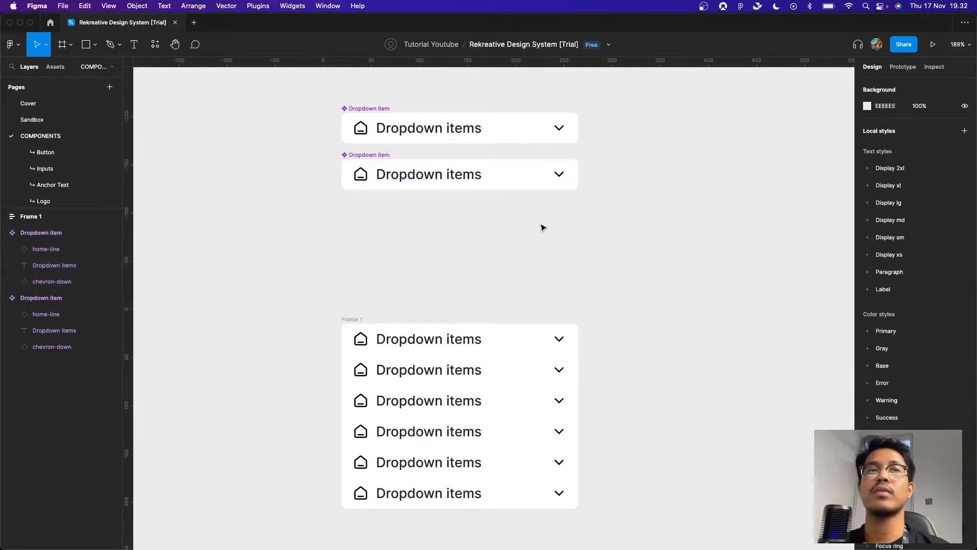
Combine the two Dropdown item components as variants of one component set
{"action": "left_click", "coordinate": [367, 154]}
{"action": "left_click", "coordinate": [368, 129], "text": "shift"}
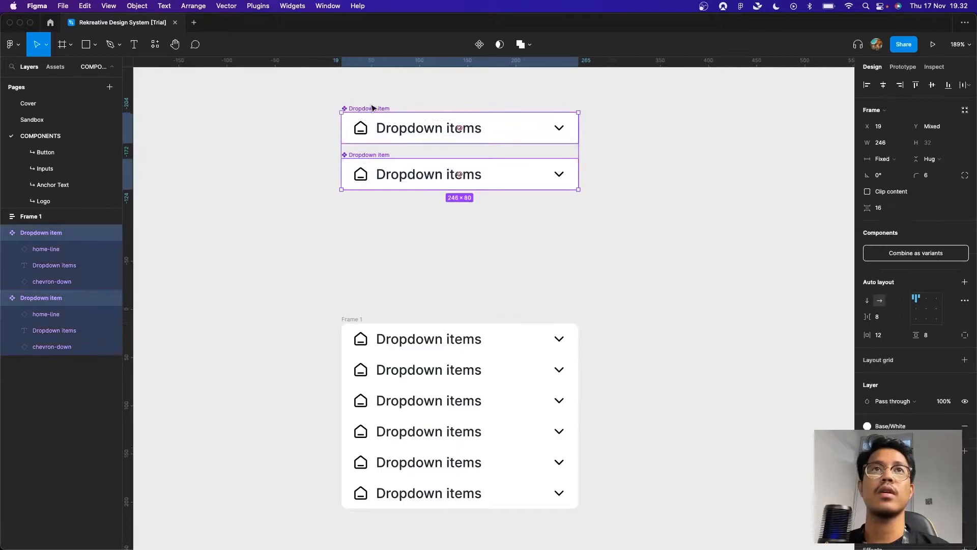
{"action": "left_click", "coordinate": [905, 257]}
Compare the layers and home-line icons of both variants for applied component properties and conflicting variant values
{"action": "left_click", "coordinate": [417, 142]}
{"action": "left_click", "coordinate": [417, 172]}
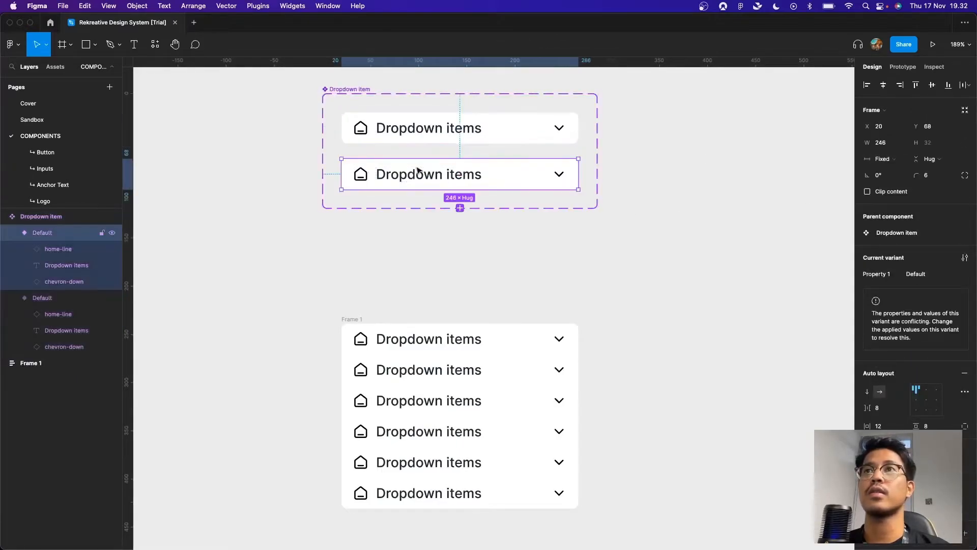
{"action": "left_click", "coordinate": [407, 127]}
{"action": "left_click", "coordinate": [399, 173]}
{"action": "left_click", "coordinate": [384, 135]}
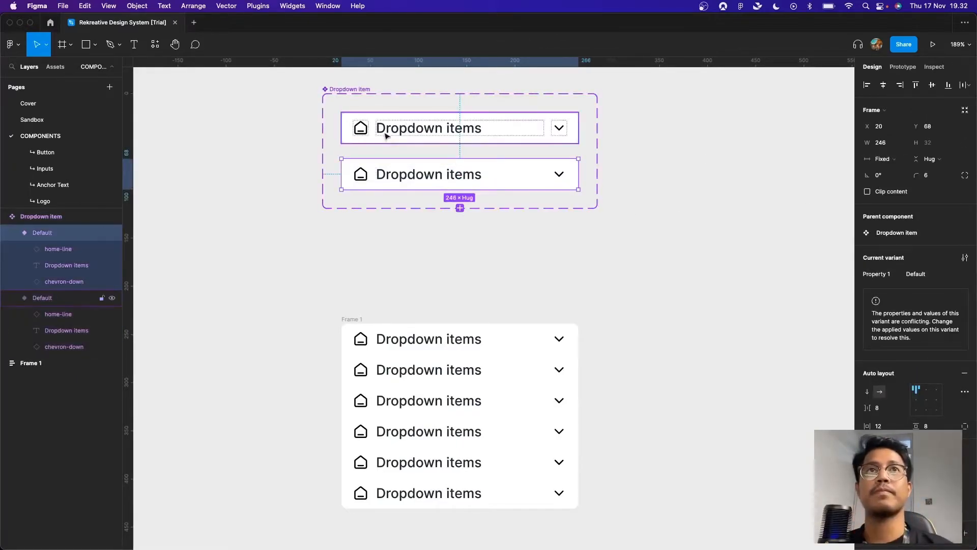
{"action": "double_click", "coordinate": [377, 127]}
{"action": "left_click", "coordinate": [364, 131]}
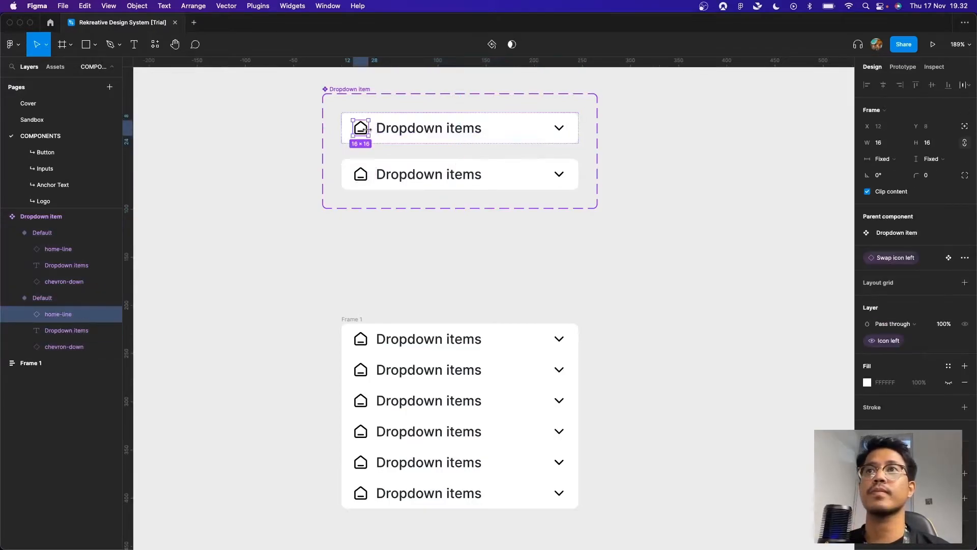
{"action": "left_click", "coordinate": [400, 174]}
{"action": "double_click", "coordinate": [400, 174]}
{"action": "left_click", "coordinate": [363, 176]}
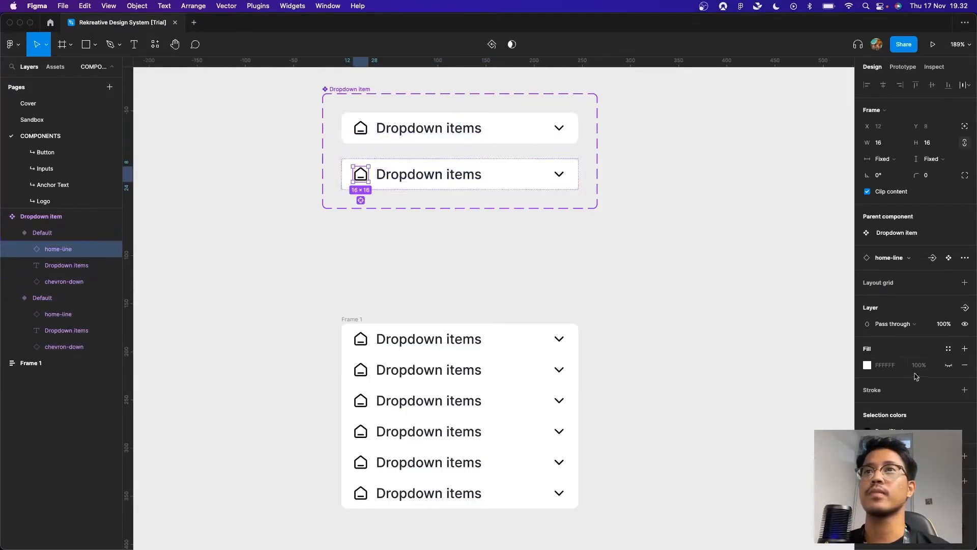
{"action": "left_click", "coordinate": [627, 273]}
{"action": "left_click", "coordinate": [457, 167]}
{"action": "scroll", "coordinate": [906, 305], "scroll_direction": "down", "scroll_amount": 5}
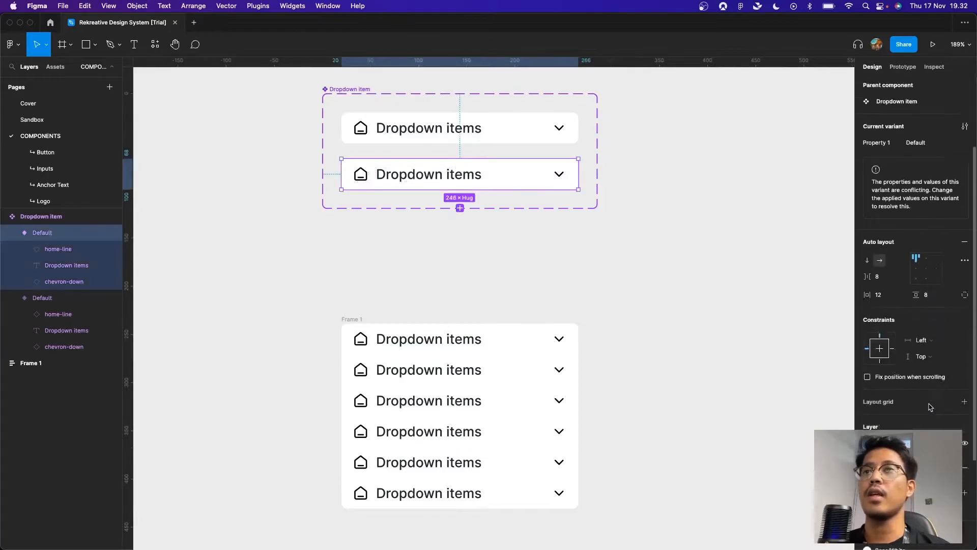
{"action": "left_click", "coordinate": [502, 130]}
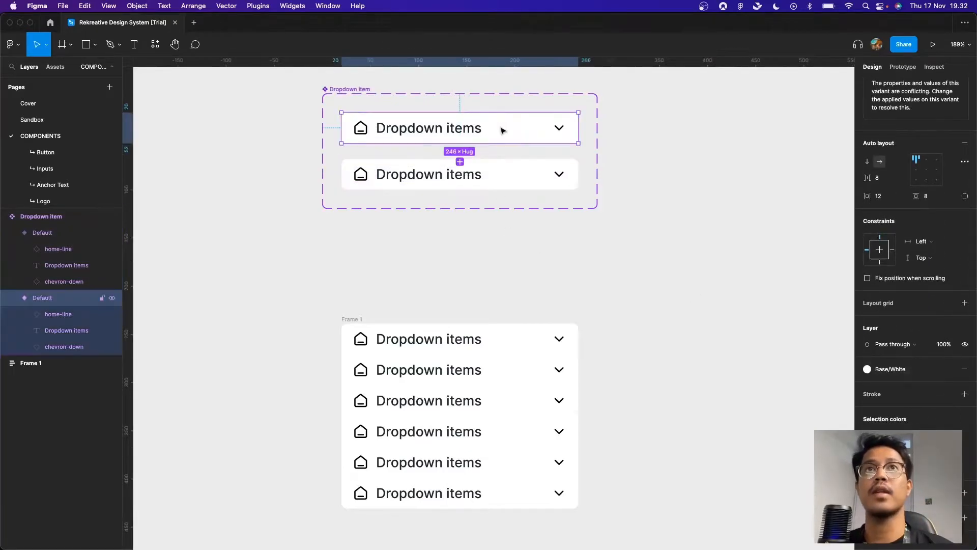
Rename the Dropdown item component set's variant property "Property 1" as "State"
{"action": "left_click", "coordinate": [353, 92]}
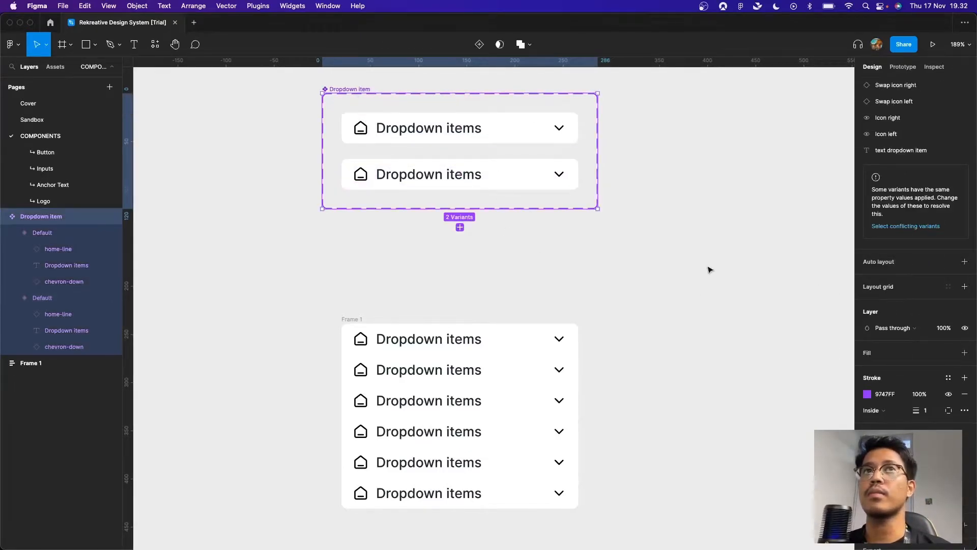
{"action": "scroll", "coordinate": [684, 292], "scroll_direction": "up", "scroll_amount": 3}
{"action": "scroll", "coordinate": [896, 255], "scroll_direction": "up", "scroll_amount": 4}
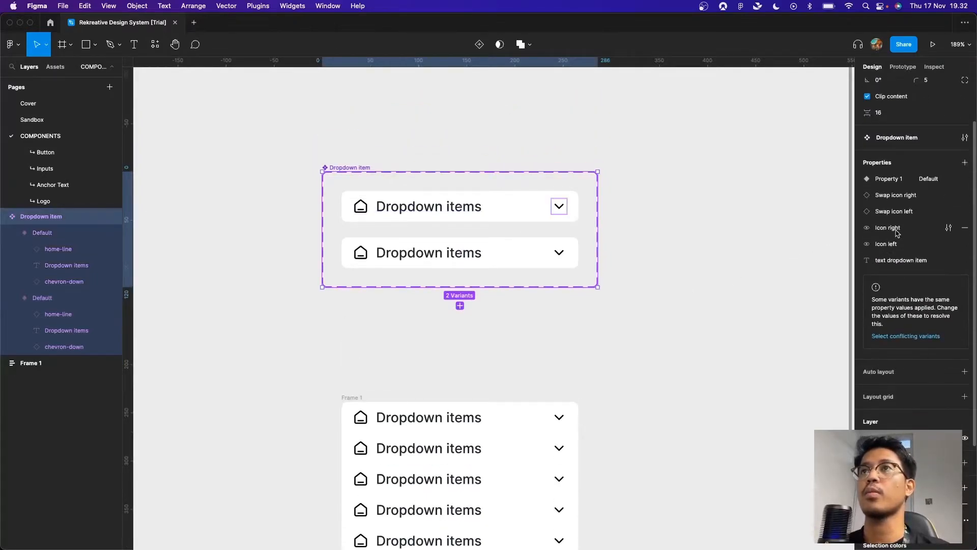
{"action": "double_click", "coordinate": [895, 242]}
{"action": "type", "text": "State"}
{"action": "key", "text": "Return"}
Set the State value of the lower Dropdown item variant to "Hover"
{"action": "left_click", "coordinate": [529, 254]}
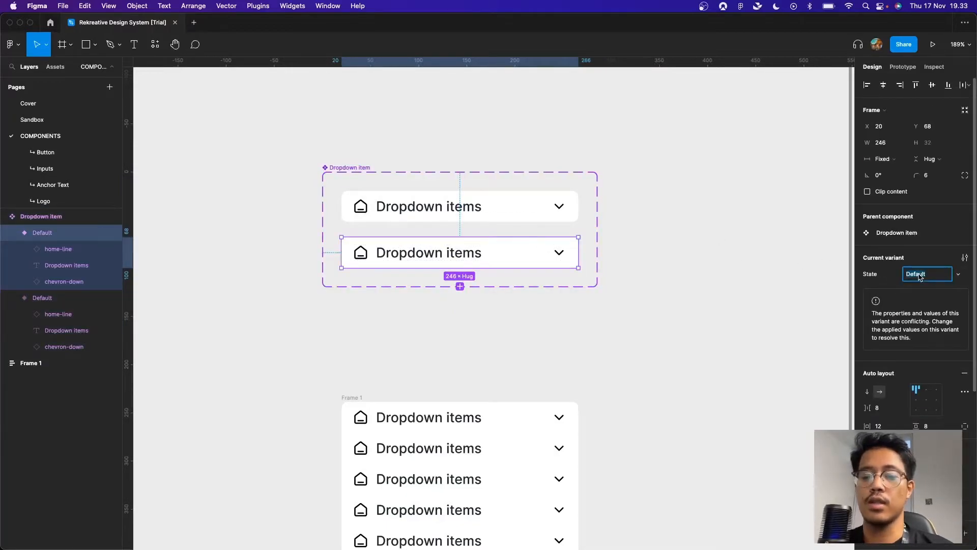
{"action": "type", "text": "Hover"}
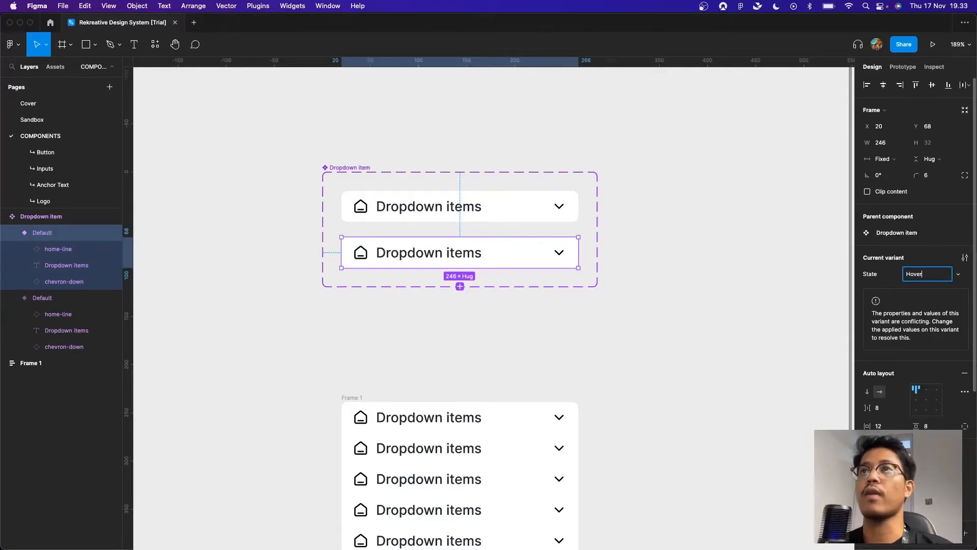
{"action": "key", "text": "Return"}
Move the Dropdown item component set up to Y -285 and extend its height downward to 180
{"action": "left_click", "coordinate": [356, 166]}
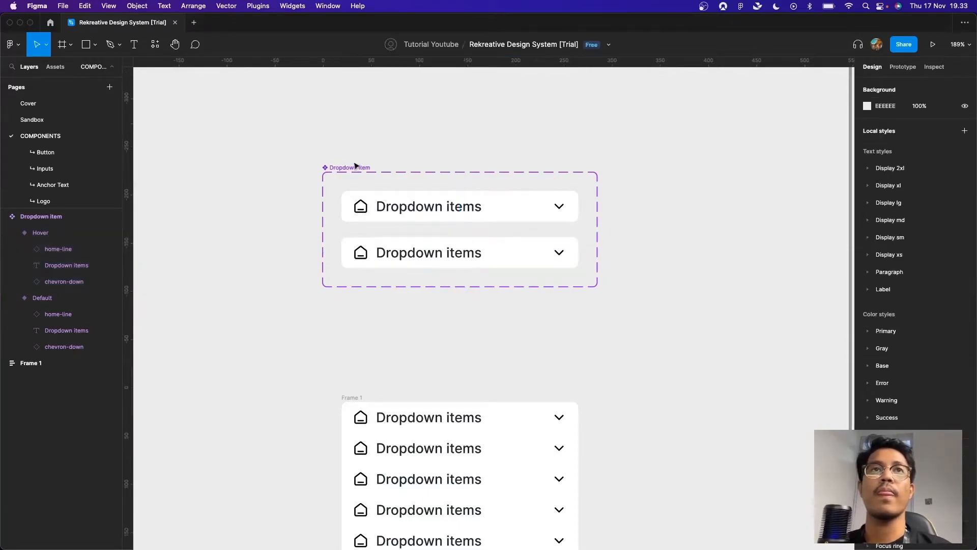
{"action": "left_click_drag", "start_coordinate": [355, 165], "coordinate": [364, 107]}
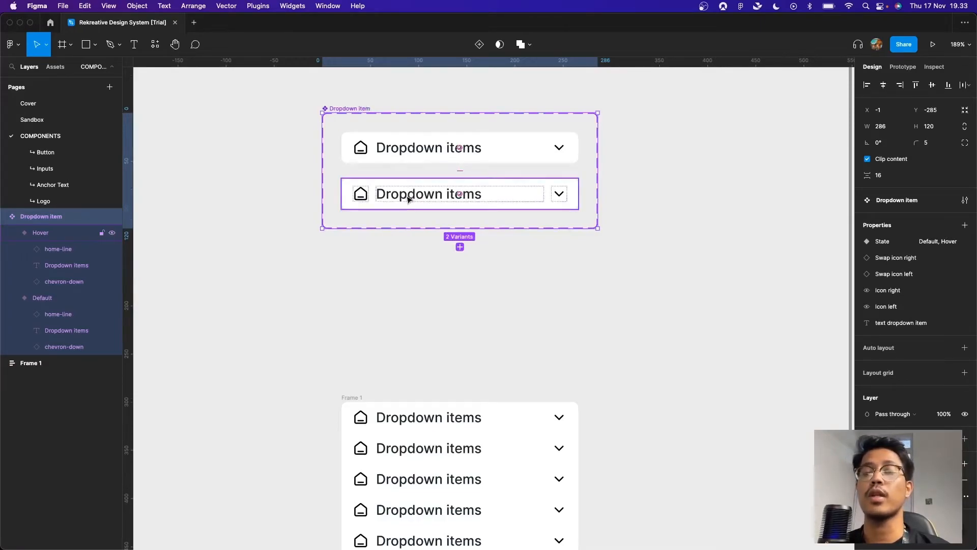
{"action": "scroll", "coordinate": [409, 200], "scroll_direction": "up", "scroll_amount": 1}
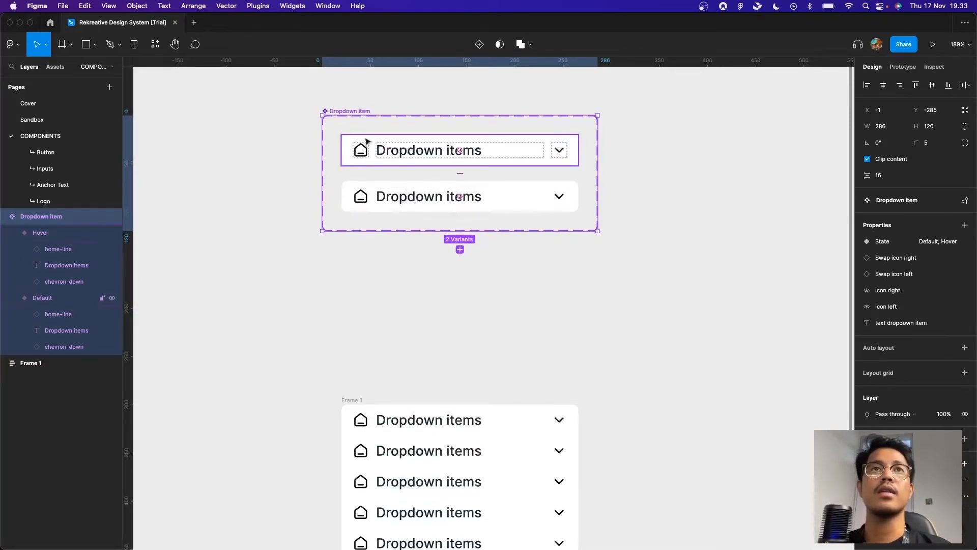
{"action": "left_click_drag", "start_coordinate": [420, 232], "coordinate": [417, 289]}
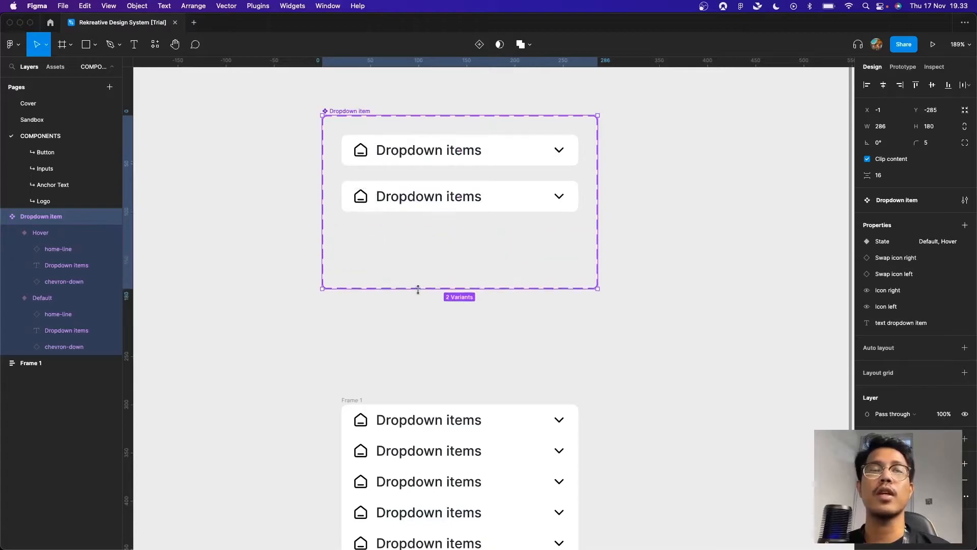
Duplicate the Hover variant beneath itself at X 20, Y 119 and set the copy's State to "Active"
{"action": "left_click", "coordinate": [427, 197]}
{"action": "left_click_drag", "start_coordinate": [427, 197], "coordinate": [429, 246], "text": "alt"}
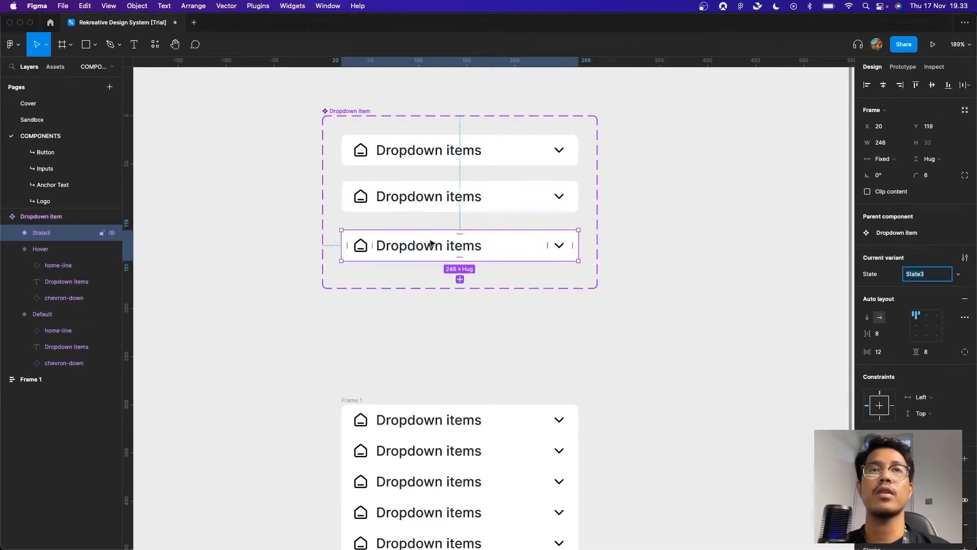
{"action": "type", "text": "Active"}
{"action": "key", "text": "Return"}
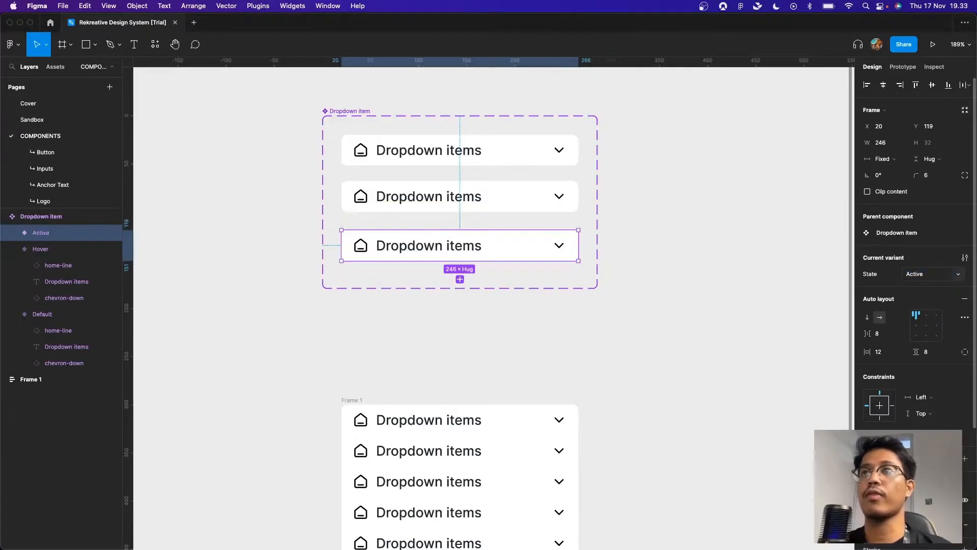
Change the Hover variant's fill to a light Gray color style
{"action": "left_click", "coordinate": [556, 209]}
{"action": "scroll", "coordinate": [906, 356], "scroll_direction": "down", "scroll_amount": 5}
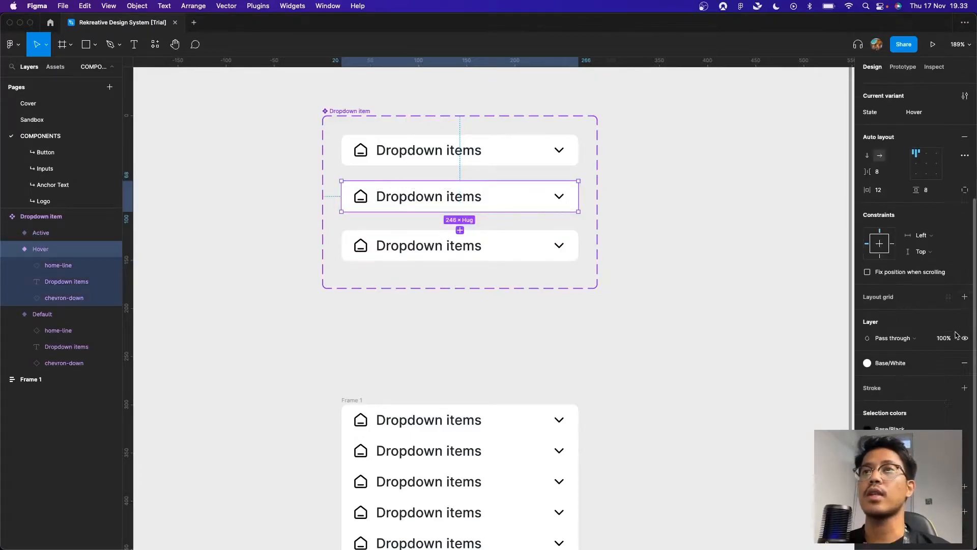
{"action": "left_click", "coordinate": [906, 386]}
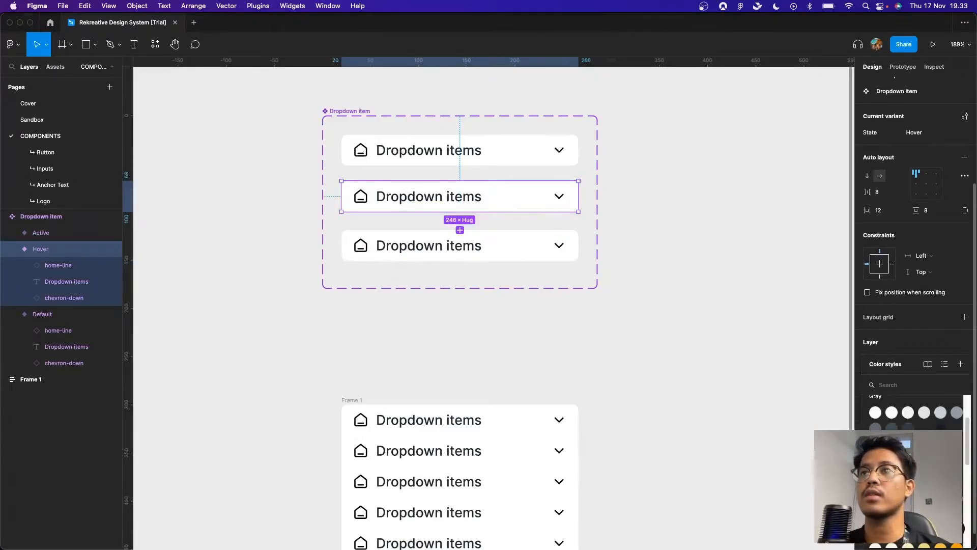
{"action": "left_click", "coordinate": [908, 413]}
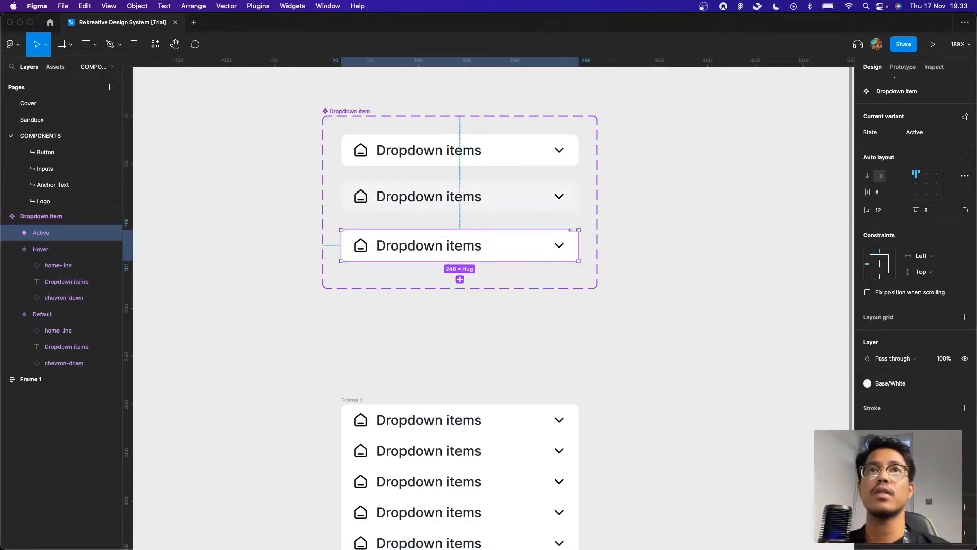
Set the Active variant's fill to the Primary/500 color style and its icons and text to the white Base style
{"action": "left_click", "coordinate": [479, 251]}
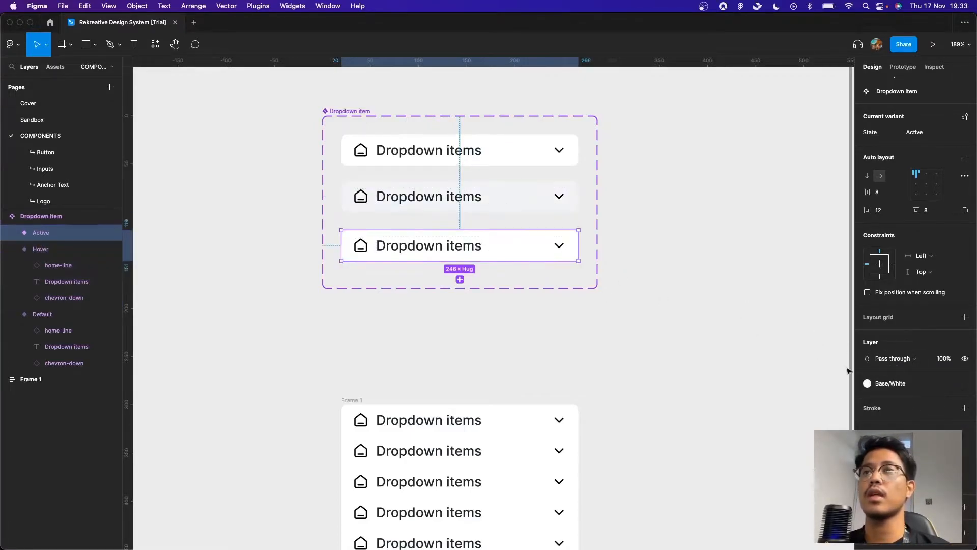
{"action": "left_click", "coordinate": [888, 383]}
{"action": "scroll", "coordinate": [914, 409], "scroll_direction": "down", "scroll_amount": 2}
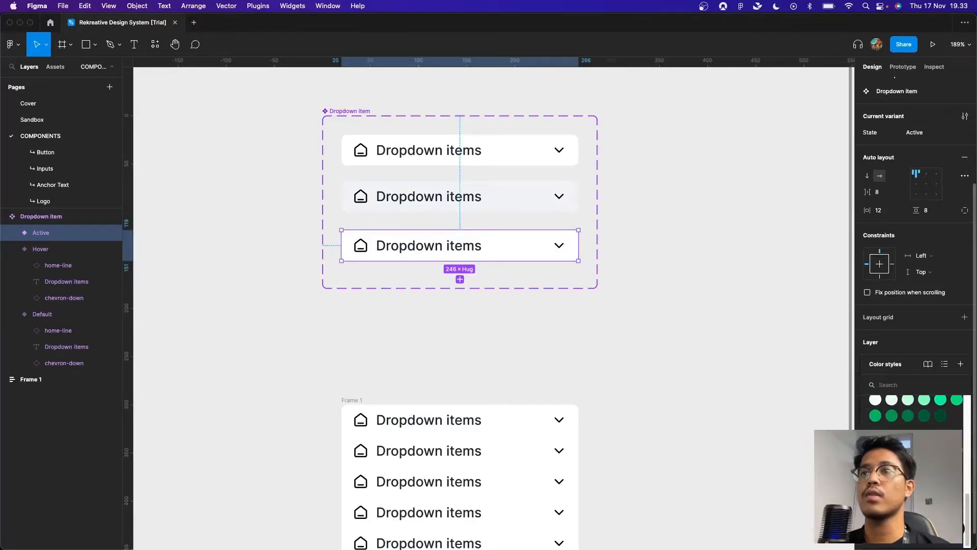
{"action": "scroll", "coordinate": [915, 412], "scroll_direction": "up", "scroll_amount": 5}
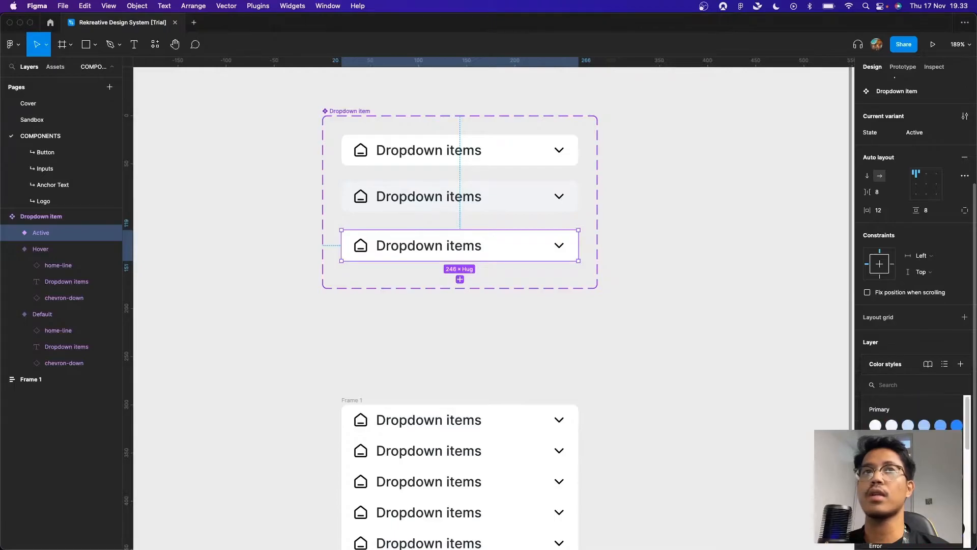
{"action": "left_click", "coordinate": [875, 441]}
{"action": "left_click", "coordinate": [875, 450]}
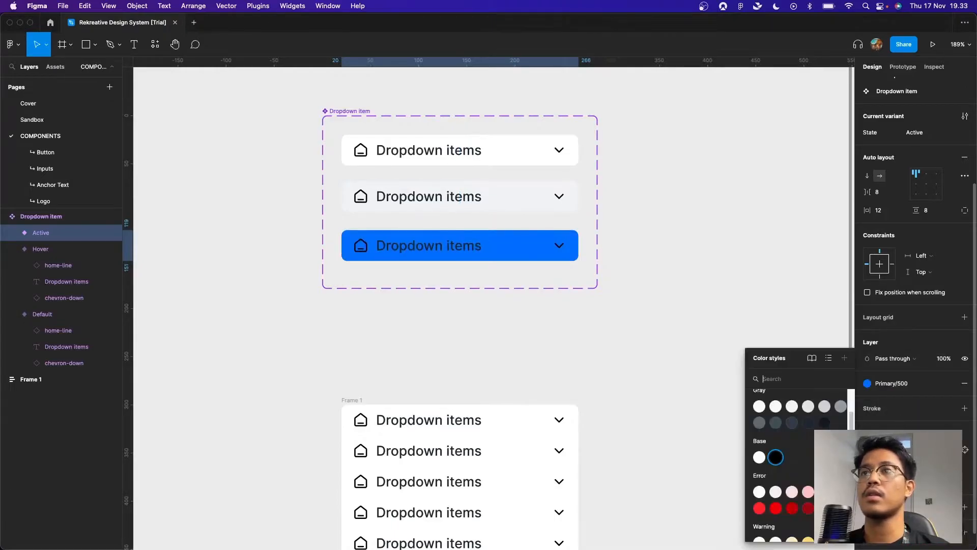
{"action": "left_click", "coordinate": [766, 457]}
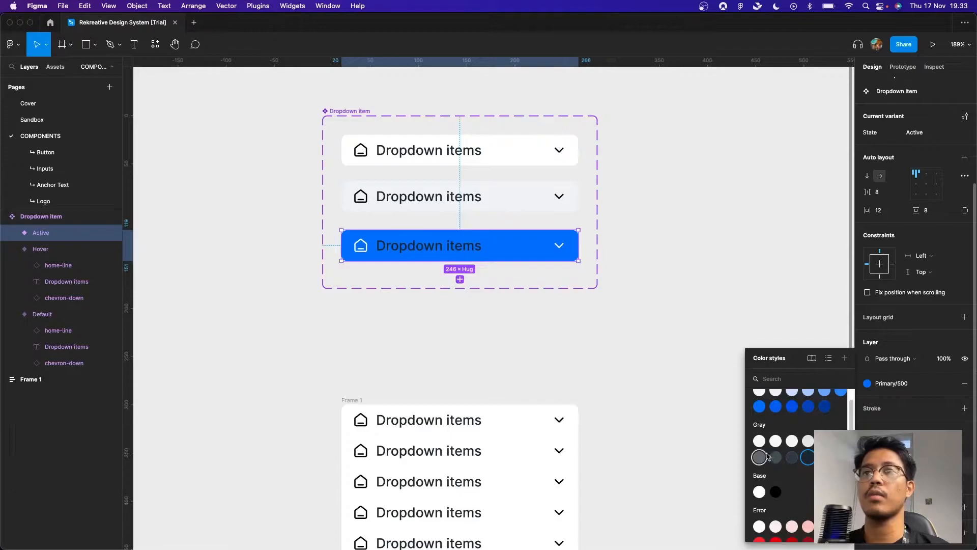
{"action": "key", "text": "Escape"}
Change the icon color of the Default and Hover variants to the Gray/800 color style
{"action": "left_click", "coordinate": [465, 147]}
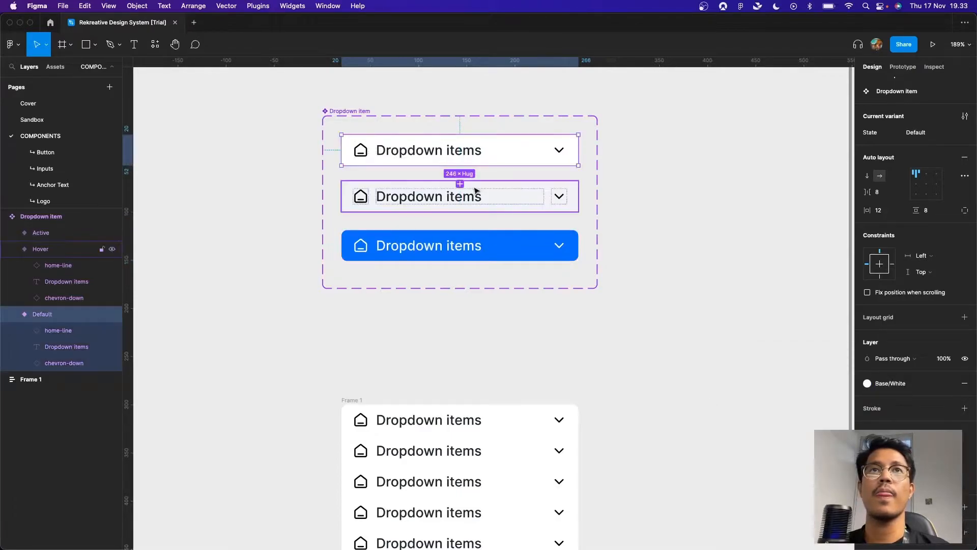
{"action": "left_click", "coordinate": [473, 194], "text": "shift"}
{"action": "left_click", "coordinate": [948, 383]}
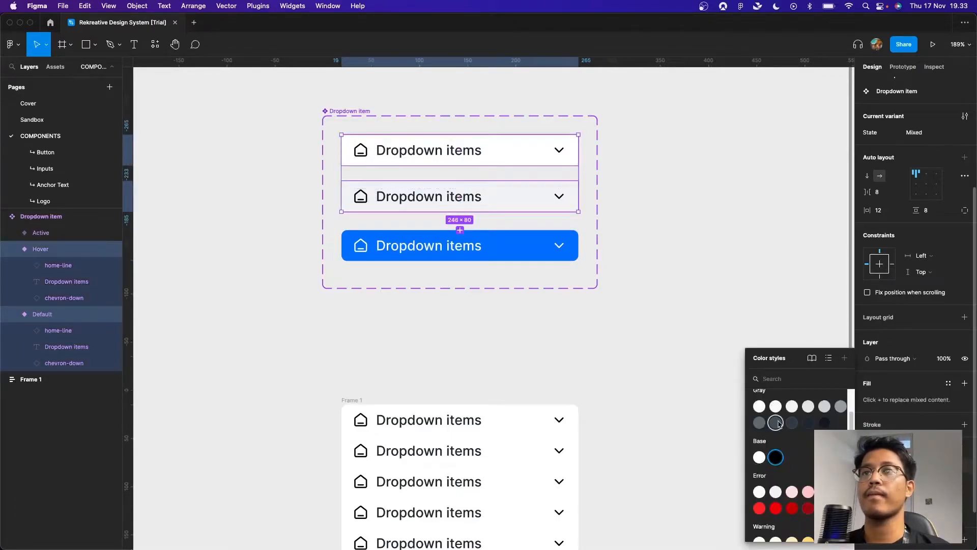
{"action": "key", "text": "Escape"}
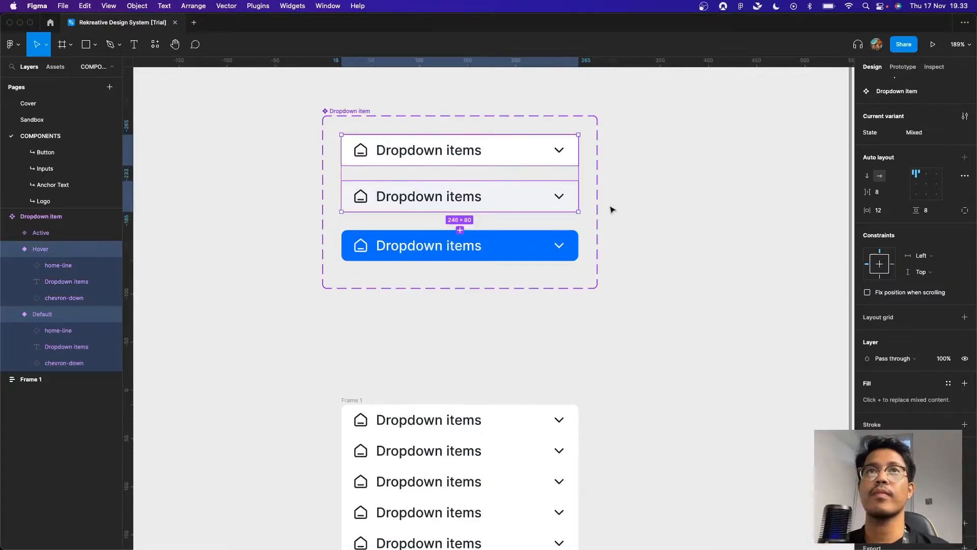
{"action": "left_click", "coordinate": [630, 232]}
{"action": "left_click", "coordinate": [421, 144]}
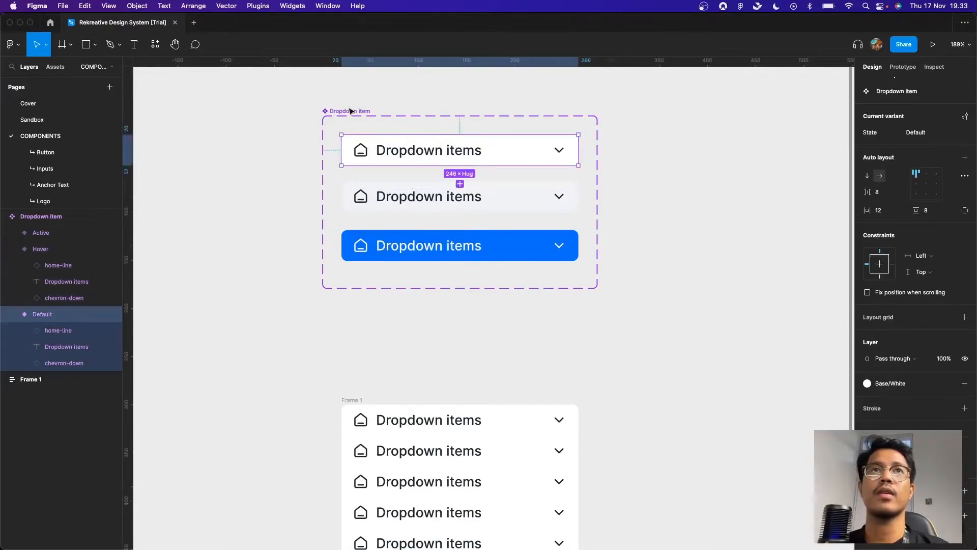
{"action": "left_click", "coordinate": [350, 111]}
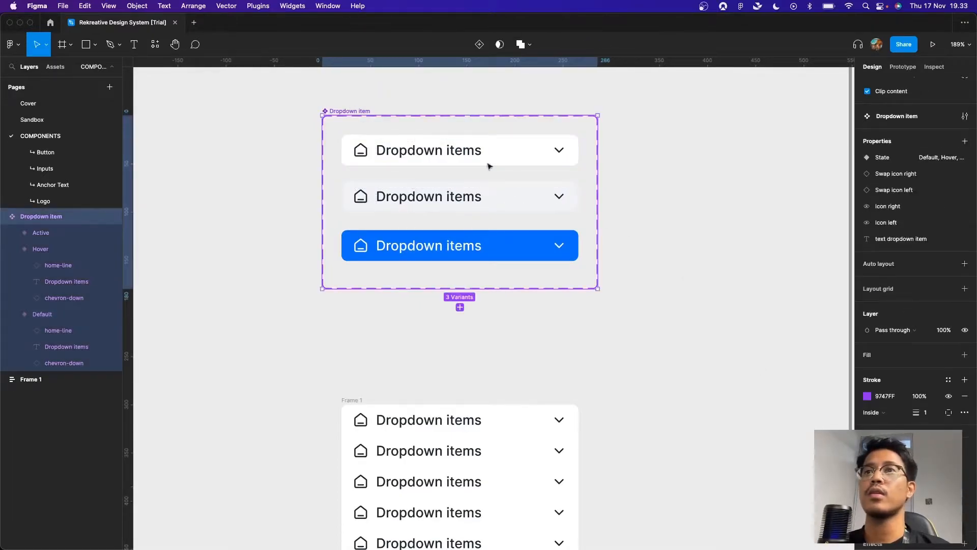
{"action": "left_click", "coordinate": [663, 234]}
{"action": "scroll", "coordinate": [553, 245], "scroll_direction": "down", "scroll_amount": 2}
{"action": "left_click", "coordinate": [495, 245]}
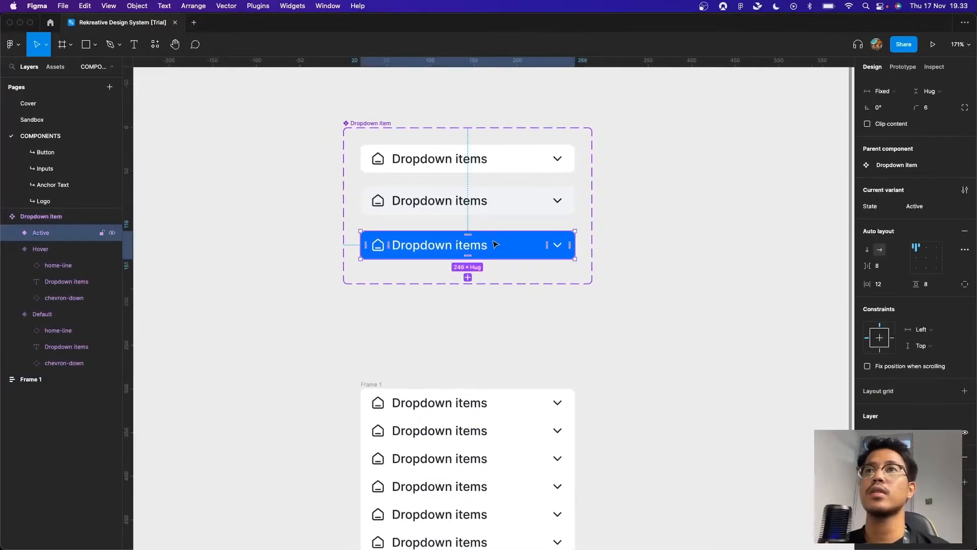
In the Hover variant, link the home icon's visibility to the "Icon left" property and the chevron's visibility to "Icon right"
{"action": "left_click", "coordinate": [378, 200]}
{"action": "left_click", "coordinate": [378, 201]}
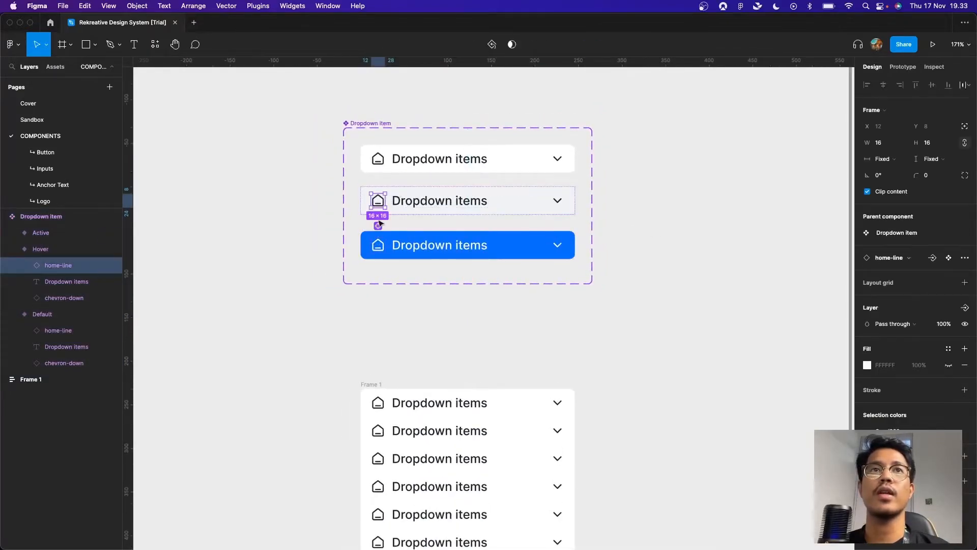
{"action": "left_click", "coordinate": [379, 246], "text": "shift+super"}
{"action": "left_click", "coordinate": [378, 246], "text": "shift+super"}
{"action": "left_click", "coordinate": [381, 247]}
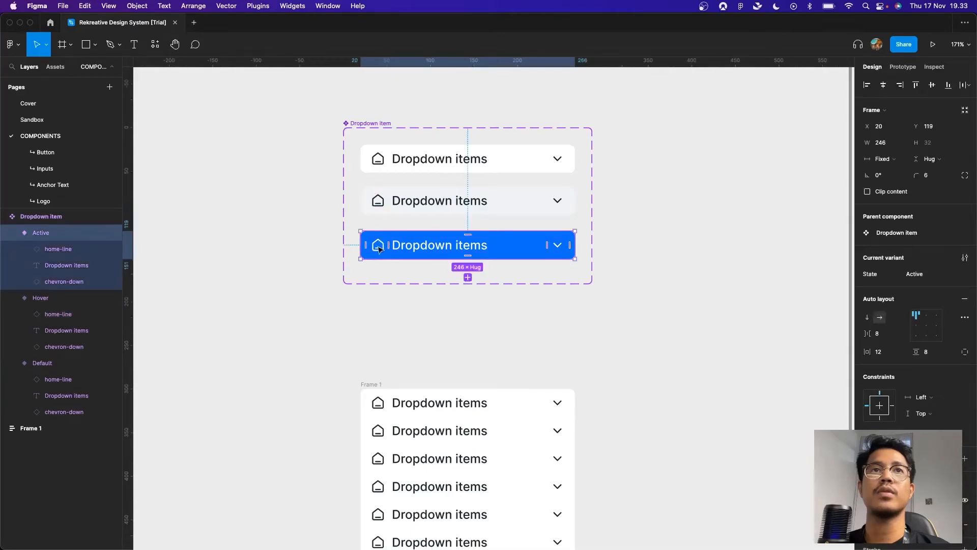
{"action": "left_click", "coordinate": [378, 200], "text": "super"}
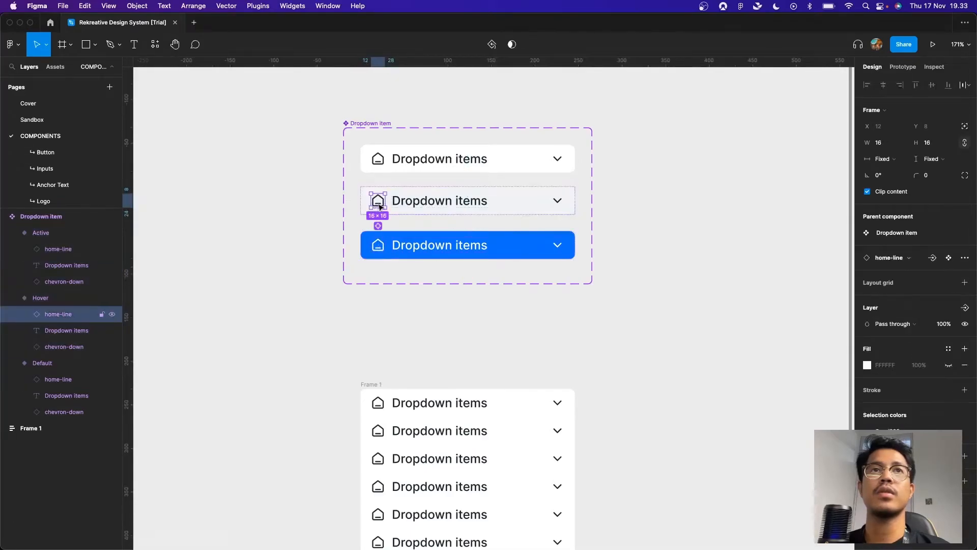
{"action": "left_click", "coordinate": [965, 308]}
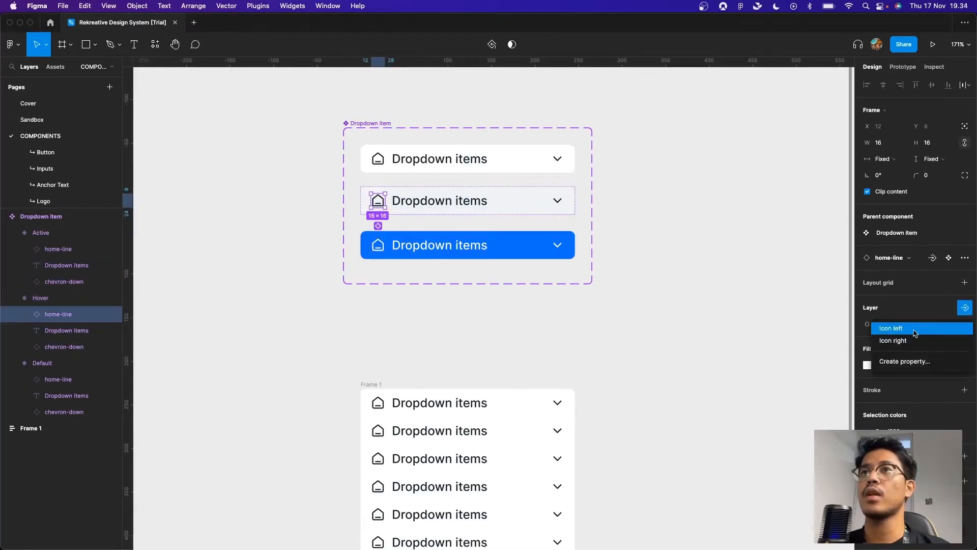
{"action": "key", "text": "Escape"}
{"action": "left_click", "coordinate": [558, 201], "text": "super"}
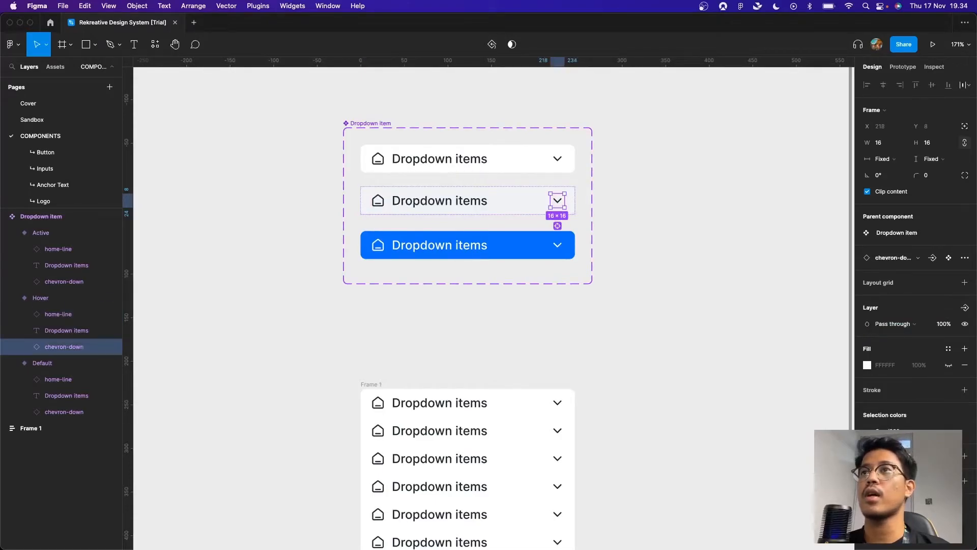
{"action": "left_click", "coordinate": [964, 308]}
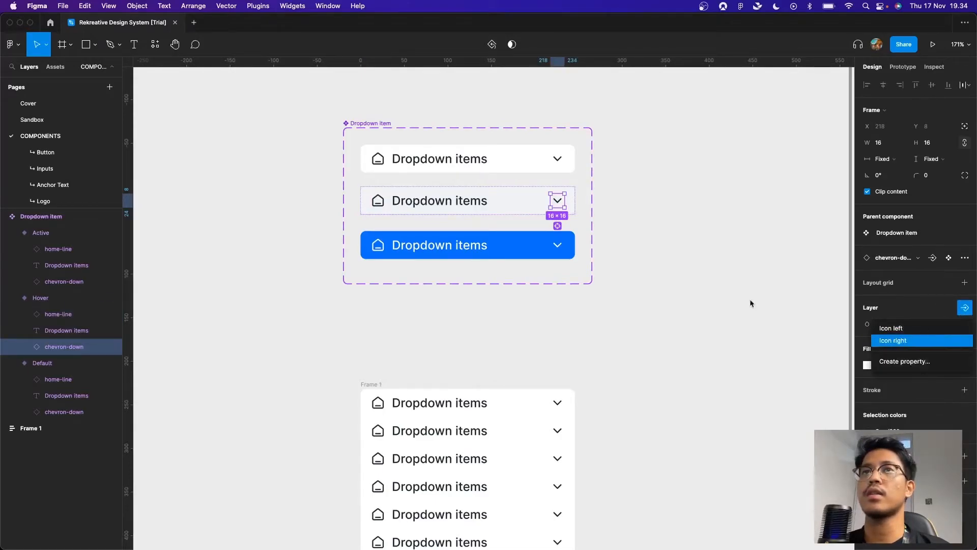
{"action": "key", "text": "Escape"}
In the Active variant, link the home icon's visibility to the "Icon left" property and the chevron's visibility to "Icon right"
{"action": "left_click", "coordinate": [377, 245], "text": "super"}
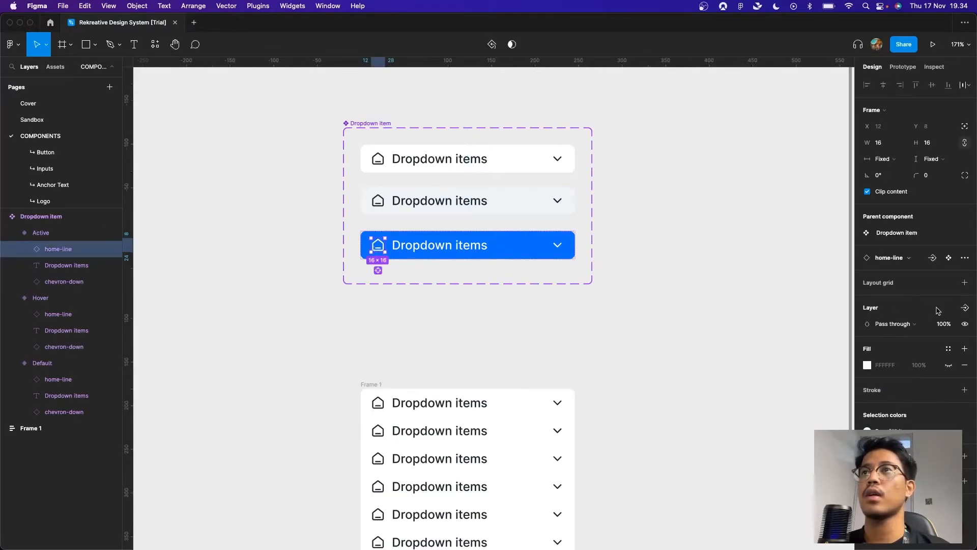
{"action": "left_click", "coordinate": [965, 307]}
{"action": "left_click", "coordinate": [889, 327]}
{"action": "left_click", "coordinate": [558, 249], "text": "super"}
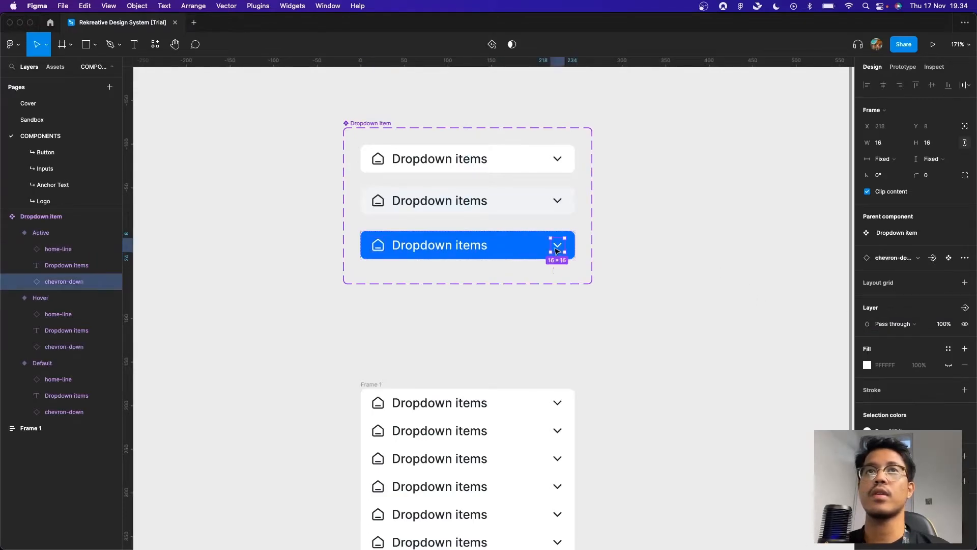
{"action": "left_click", "coordinate": [960, 310]}
{"action": "left_click", "coordinate": [911, 340]}
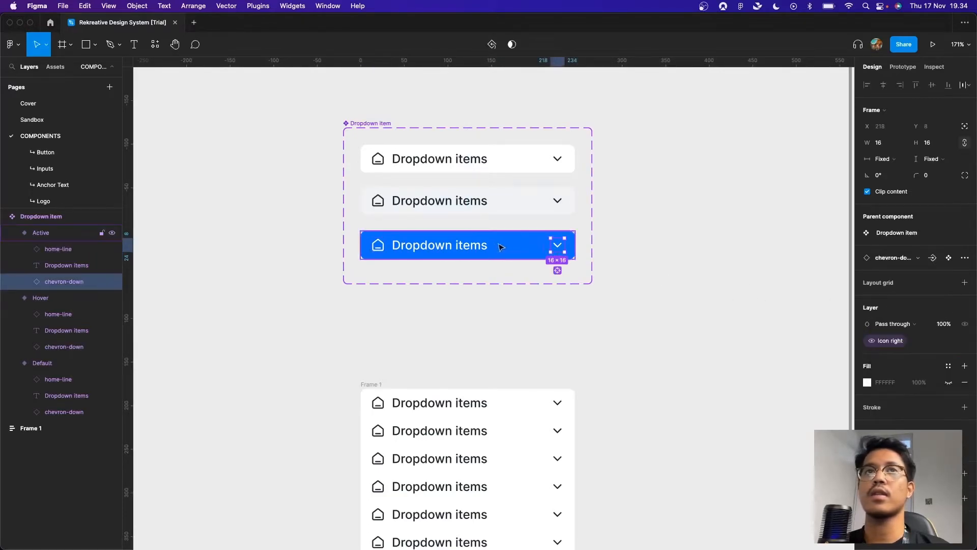
Link the text content of the Hover and Active variants to the "text dropdown item" property
{"action": "left_click", "coordinate": [469, 249], "text": "super"}
{"action": "left_click", "coordinate": [469, 205], "text": "shift+super"}
{"action": "left_click", "coordinate": [964, 312]}
{"action": "left_click", "coordinate": [896, 331]}
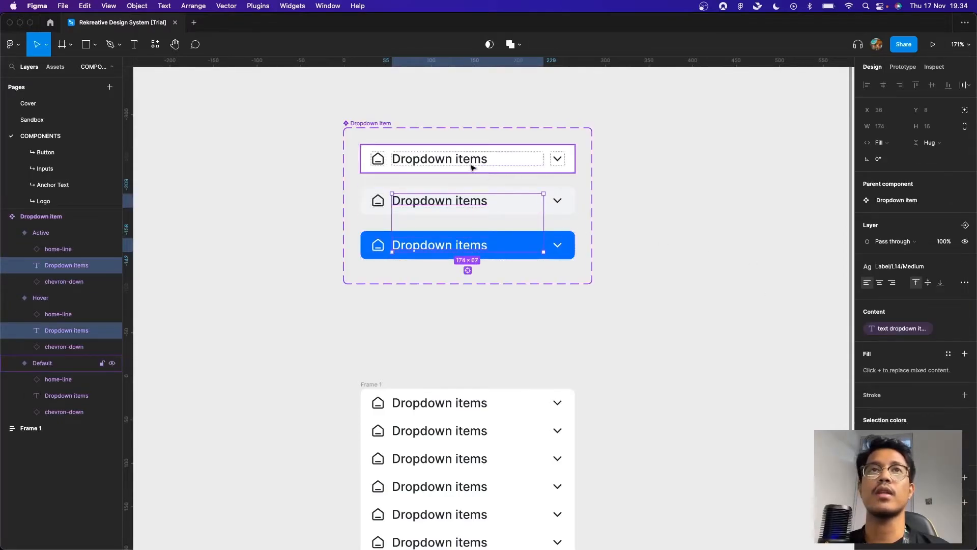
Bind the home icon instances in the Hover and Active variants to the "Swap icon left" property
{"action": "left_click", "coordinate": [377, 200], "text": "super"}
{"action": "left_click", "coordinate": [377, 245], "text": "shift+super"}
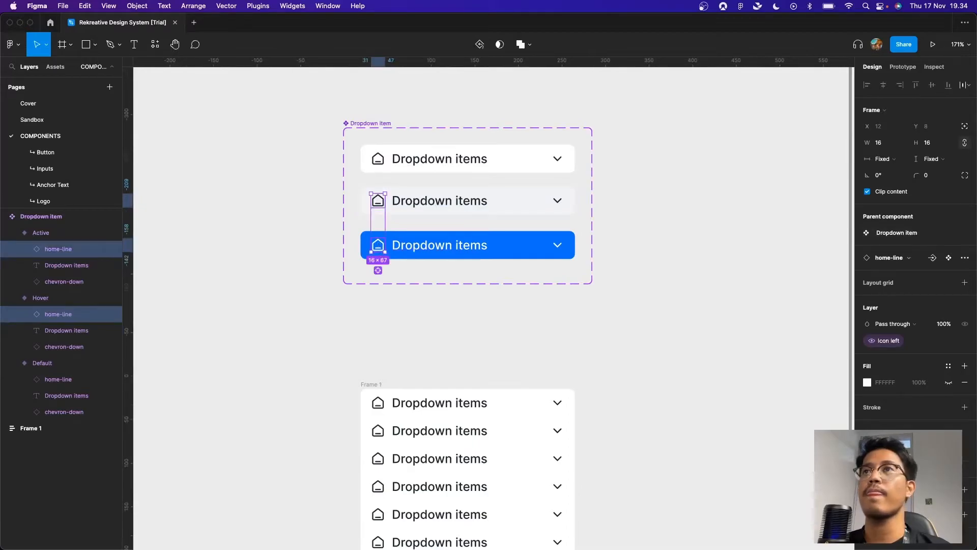
{"action": "left_click", "coordinate": [933, 258]}
{"action": "left_click", "coordinate": [916, 278]}
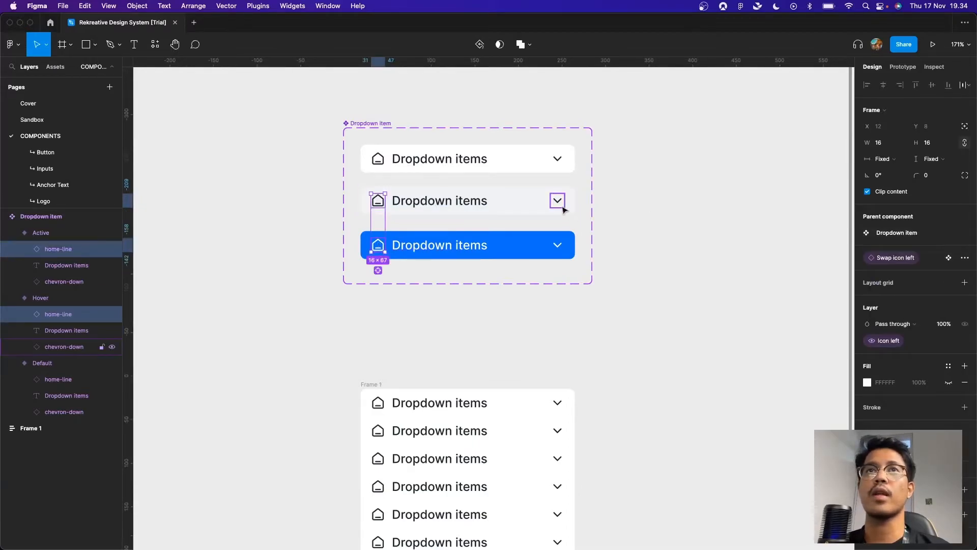
Bind the chevron instances in the Hover and Active variants to the "Swap icon right" property
{"action": "left_click", "coordinate": [557, 200], "text": "super"}
{"action": "left_click", "coordinate": [558, 246], "text": "shift+super"}
{"action": "left_click", "coordinate": [933, 258]}
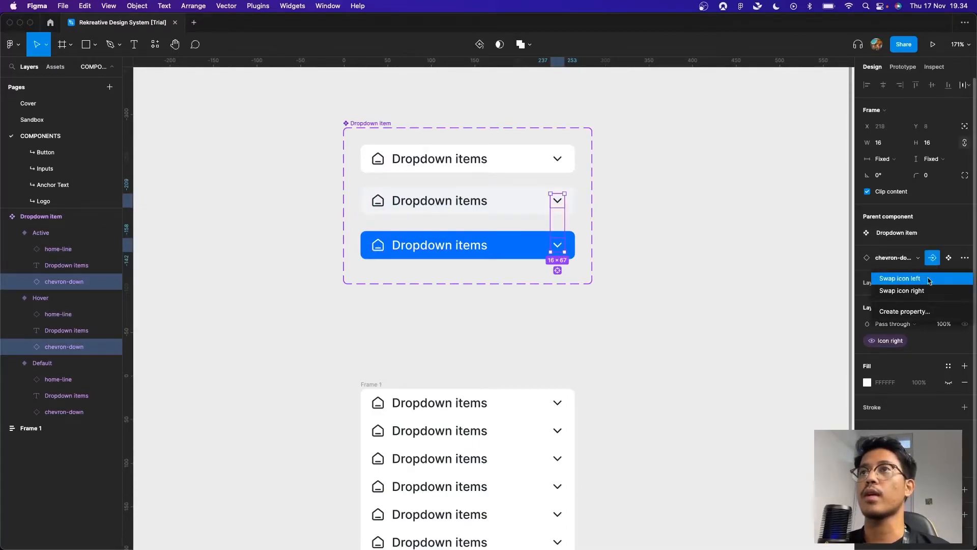
{"action": "left_click", "coordinate": [906, 286]}
{"action": "left_click", "coordinate": [657, 292]}
Examine the stacked list in Frame 1, checking the properties of its first Dropdown item instance and of the frame itself
{"action": "scroll", "coordinate": [487, 258], "scroll_direction": "down", "scroll_amount": 3}
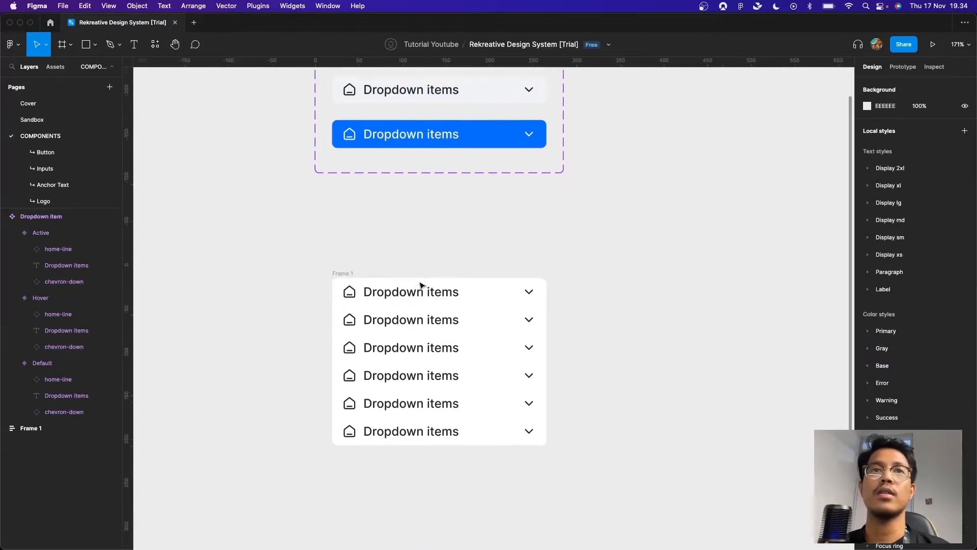
{"action": "left_click", "coordinate": [421, 286]}
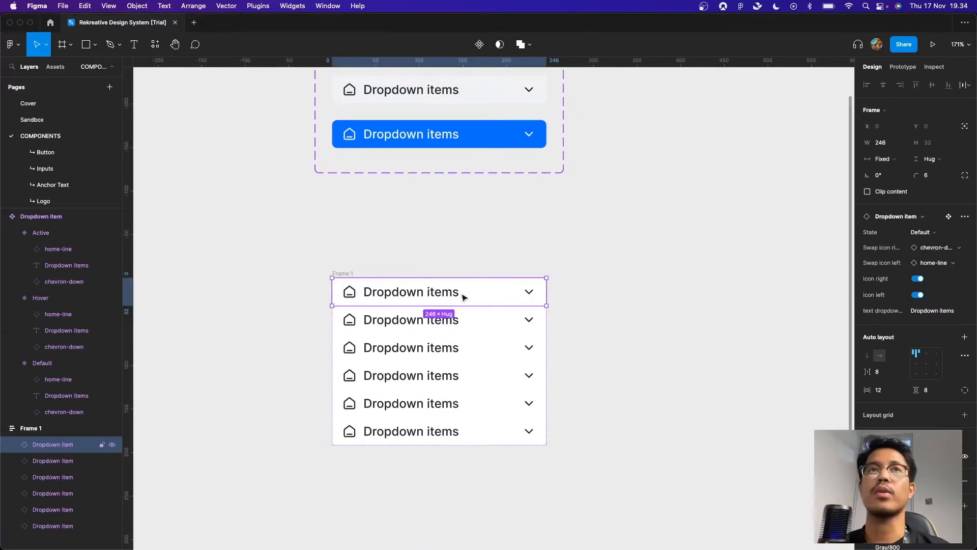
{"action": "left_click", "coordinate": [639, 280]}
{"action": "scroll", "coordinate": [682, 267], "scroll_direction": "down", "scroll_amount": 1}
{"action": "scroll", "coordinate": [682, 267], "scroll_direction": "left", "scroll_amount": 2}
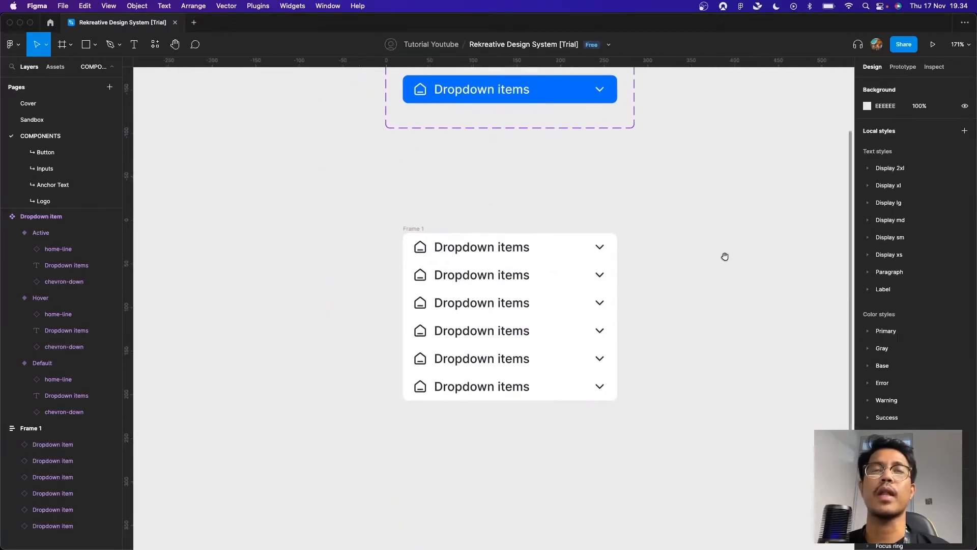
{"action": "left_click", "coordinate": [413, 229]}
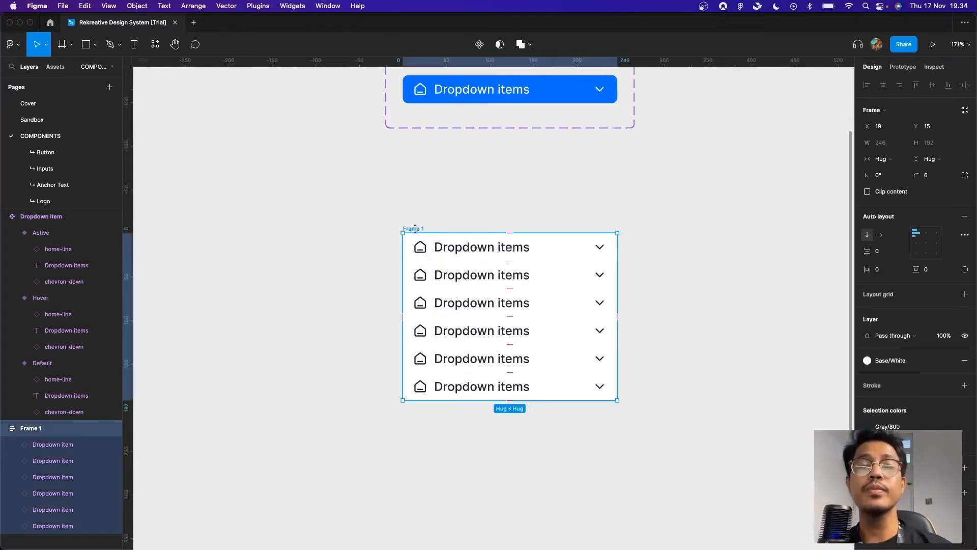
{"action": "left_click", "coordinate": [448, 223]}
{"action": "scroll", "coordinate": [470, 210], "scroll_direction": "down", "scroll_amount": 1}
{"action": "scroll", "coordinate": [470, 209], "scroll_direction": "right", "scroll_amount": 1}
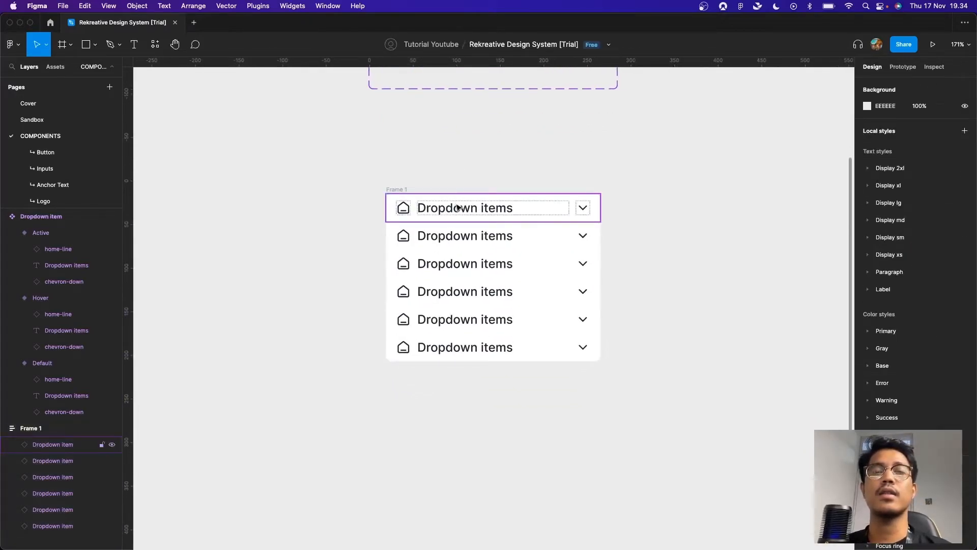
{"action": "left_click", "coordinate": [459, 208]}
{"action": "left_click", "coordinate": [514, 188]}
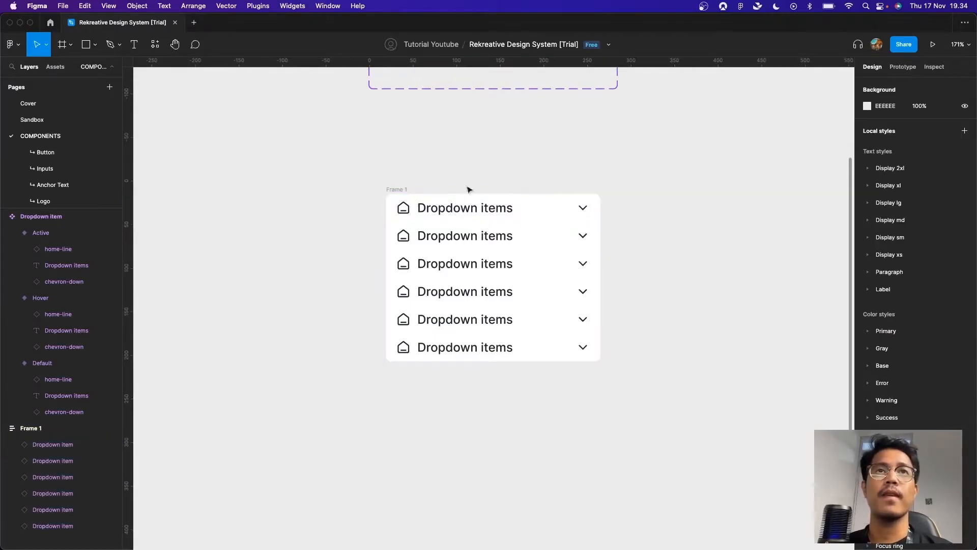
Rename Frame 1 as "Dropdown menu" and duplicate it beside the original at X 305, Y 15
{"action": "left_click", "coordinate": [402, 190]}
{"action": "key", "text": "super+r"}
{"action": "type", "text": "Menu"}
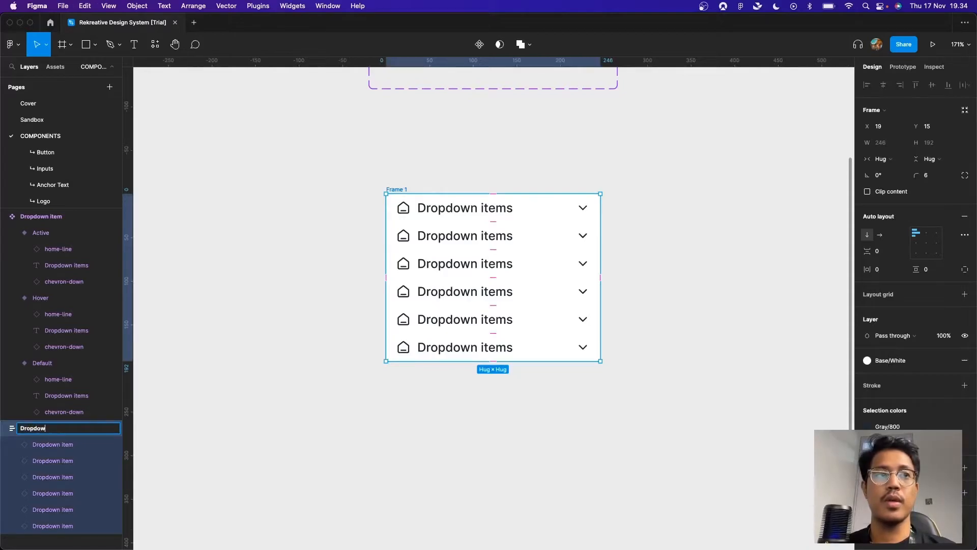
{"action": "type", "text": "u"}
{"action": "key", "text": "Return"}
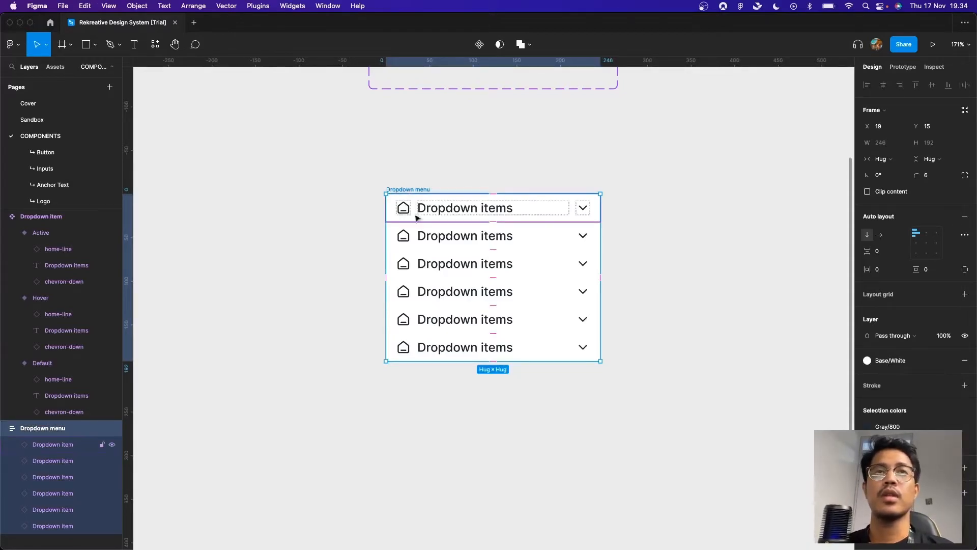
{"action": "key", "text": "super+d"}
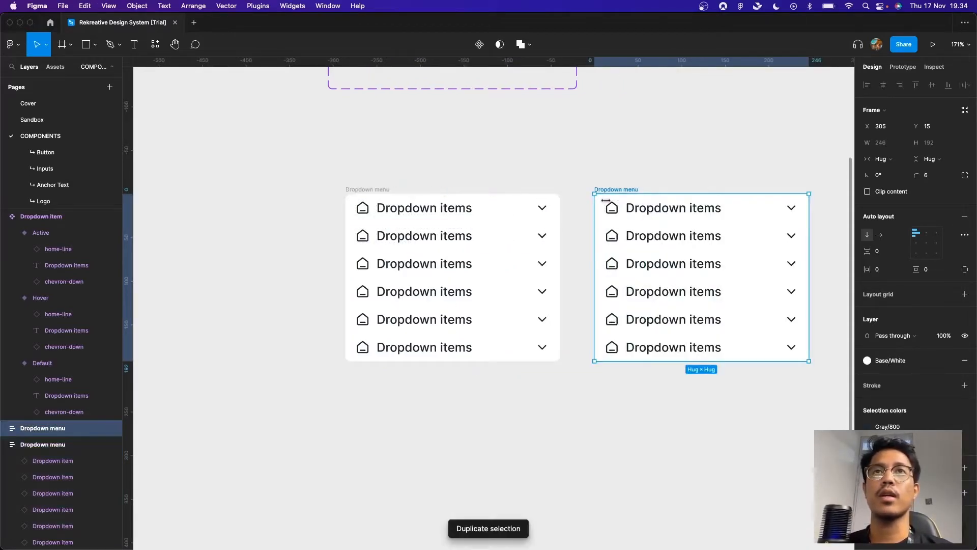
{"action": "scroll", "coordinate": [687, 190], "scroll_direction": "right", "scroll_amount": 5}
{"action": "left_click", "coordinate": [572, 322]}
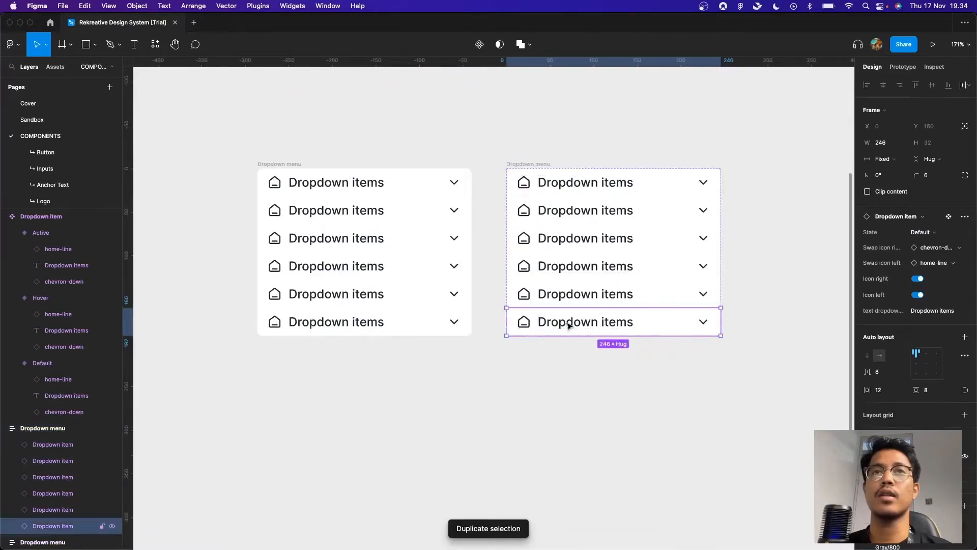
{"action": "left_click_drag", "start_coordinate": [578, 322], "coordinate": [581, 344]}
{"action": "key", "text": "super+z"}
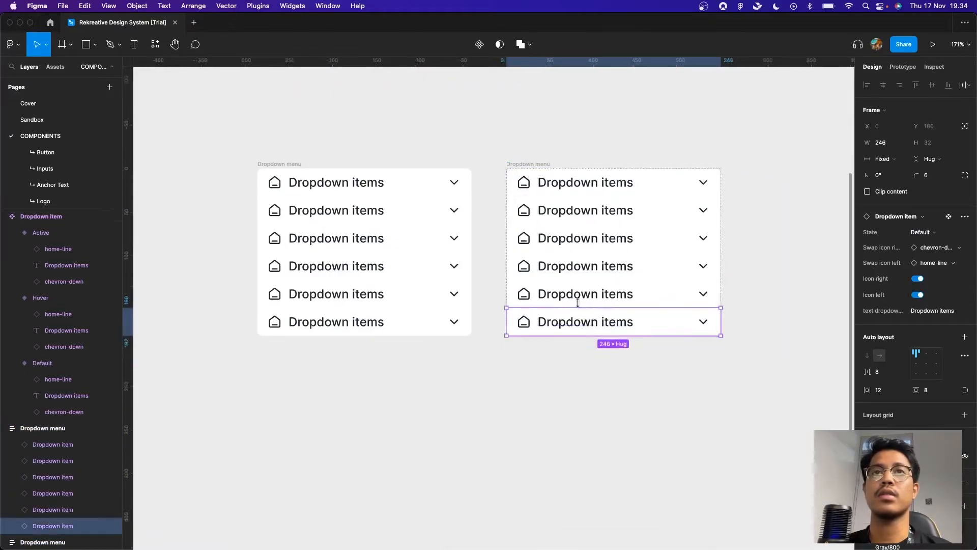
Stretch the duplicated Dropdown menu frame downward to a height of about 381
{"action": "left_click", "coordinate": [538, 163]}
{"action": "left_click_drag", "start_coordinate": [596, 335], "coordinate": [594, 500]}
{"action": "left_click", "coordinate": [628, 324]}
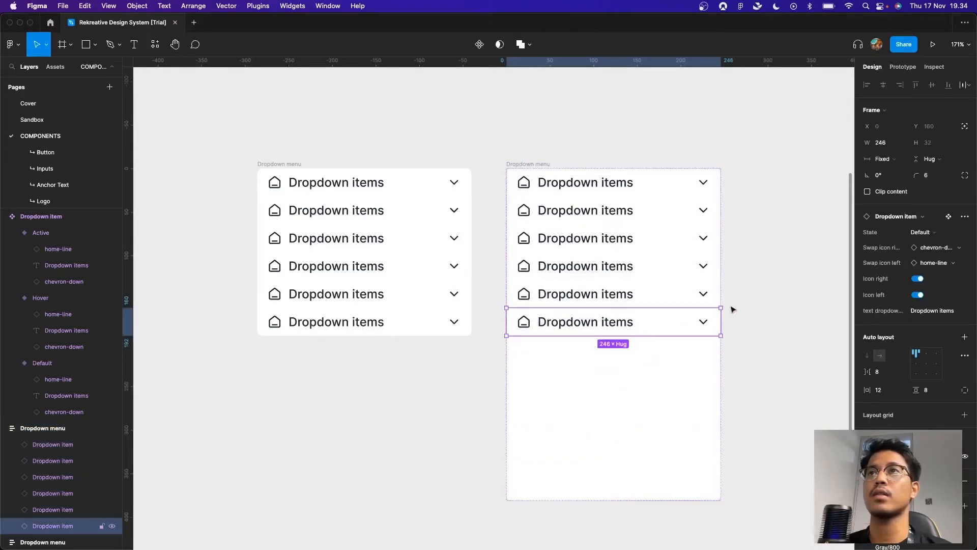
{"action": "left_click", "coordinate": [745, 333]}
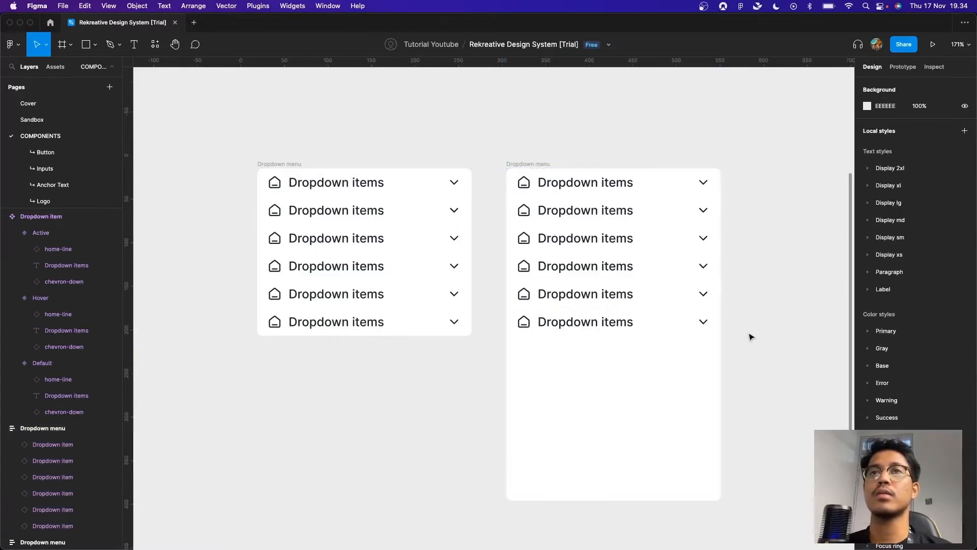
{"action": "scroll", "coordinate": [708, 341], "scroll_direction": "down", "scroll_amount": 2}
{"action": "left_click", "coordinate": [527, 134]}
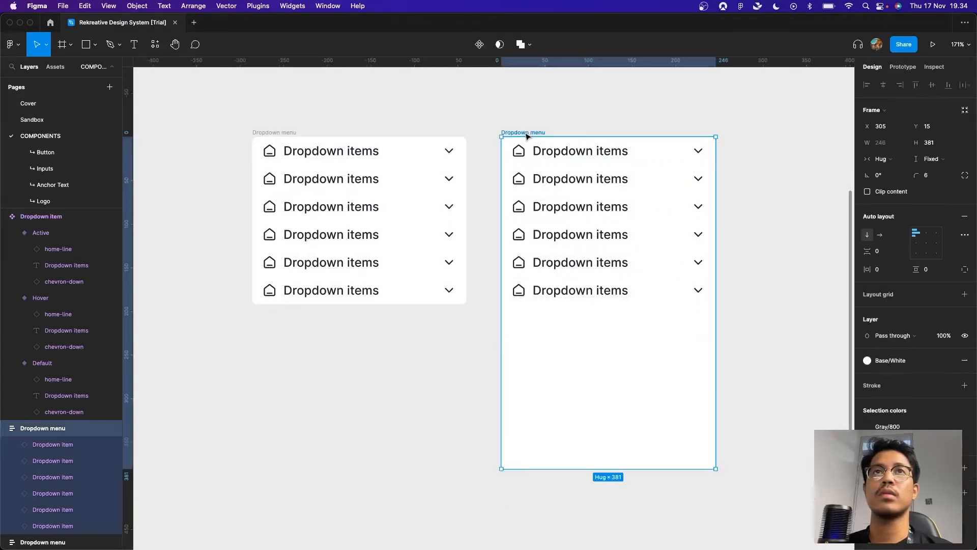
{"action": "scroll", "coordinate": [646, 274], "scroll_direction": "down", "scroll_amount": 2}
{"action": "scroll", "coordinate": [647, 275], "scroll_direction": "right", "scroll_amount": 2}
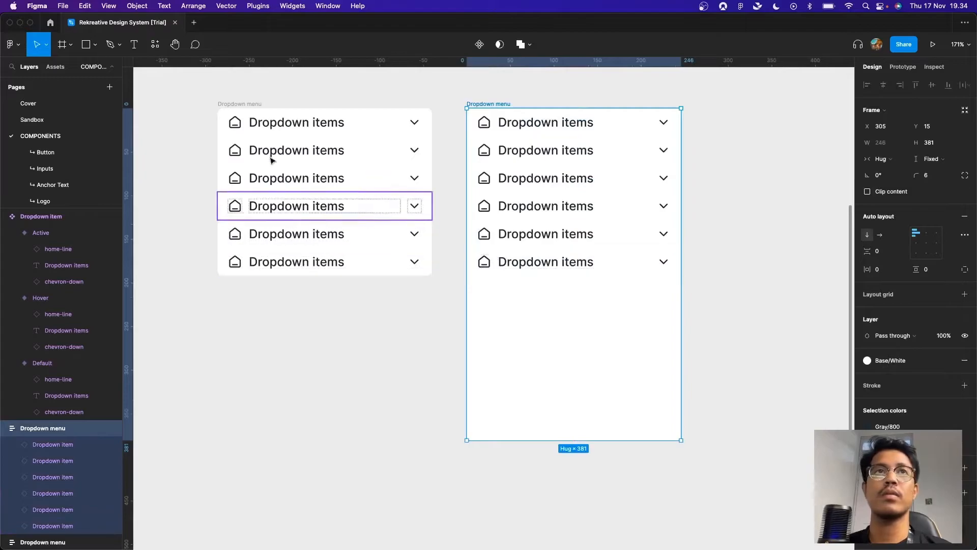
Wrap the taller Dropdown menu in a plain frame and dissolve the inner auto-layout frame around its six items
{"action": "left_click", "coordinate": [549, 269]}
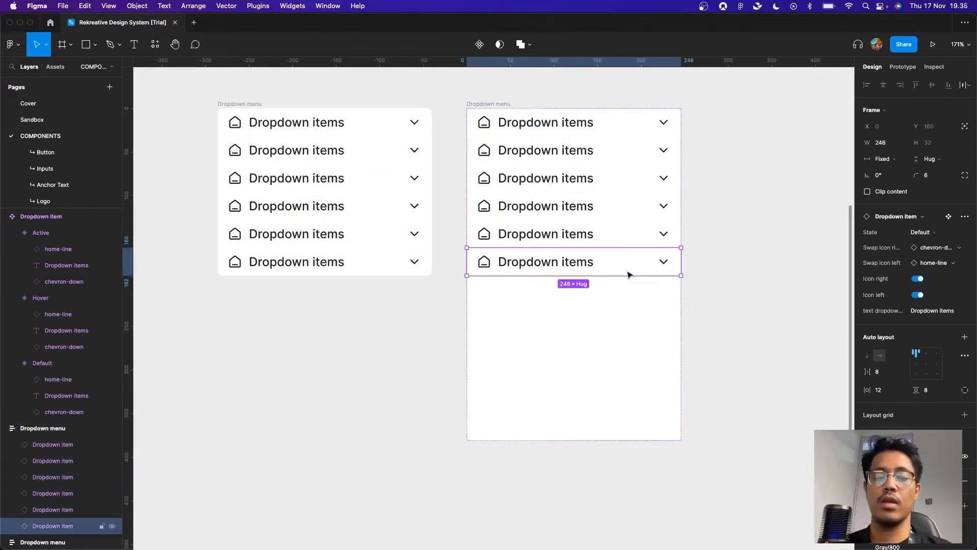
{"action": "key", "text": "alt+super+g"}
{"action": "key", "text": "super+z"}
{"action": "key", "text": "super+z"}
{"action": "key", "text": "alt+super+g"}
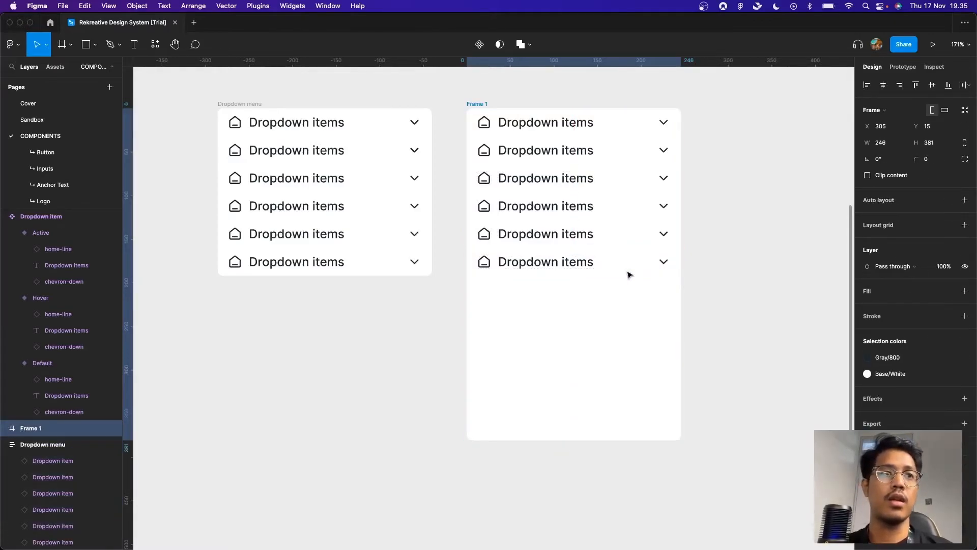
{"action": "left_click", "coordinate": [629, 274]}
{"action": "key", "text": "super+shift+g"}
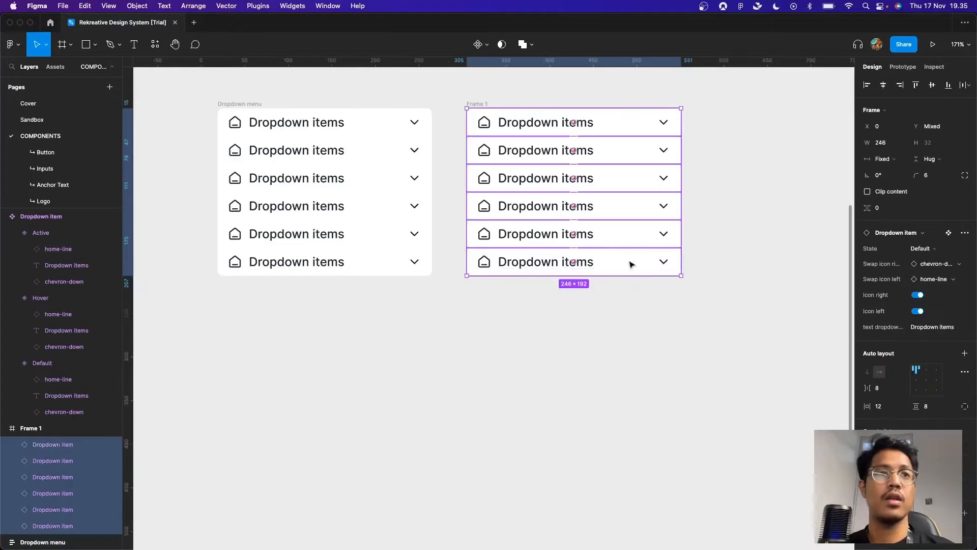
Fill Frame 1 with the Base/White style and align its last Dropdown item to the frame's bottom
{"action": "left_click", "coordinate": [477, 104]}
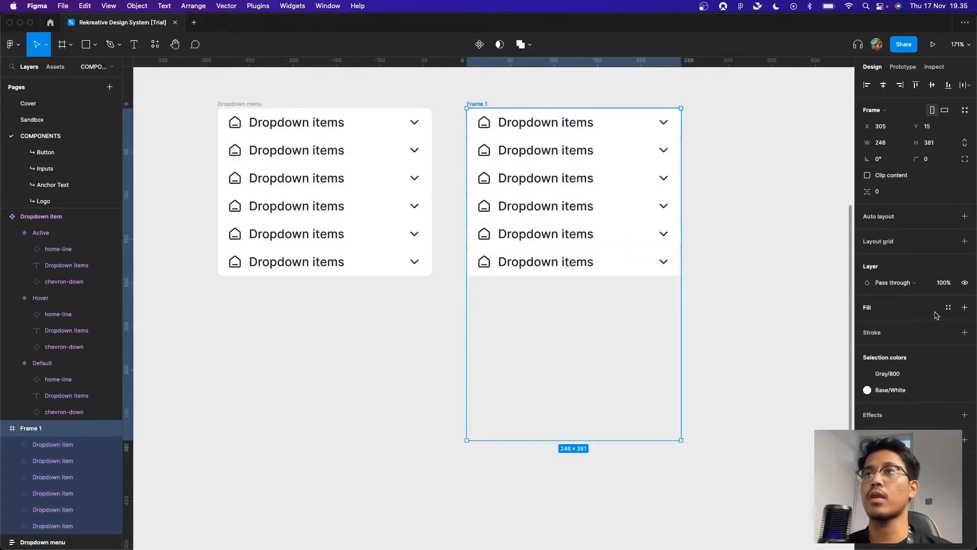
{"action": "left_click", "coordinate": [949, 308]}
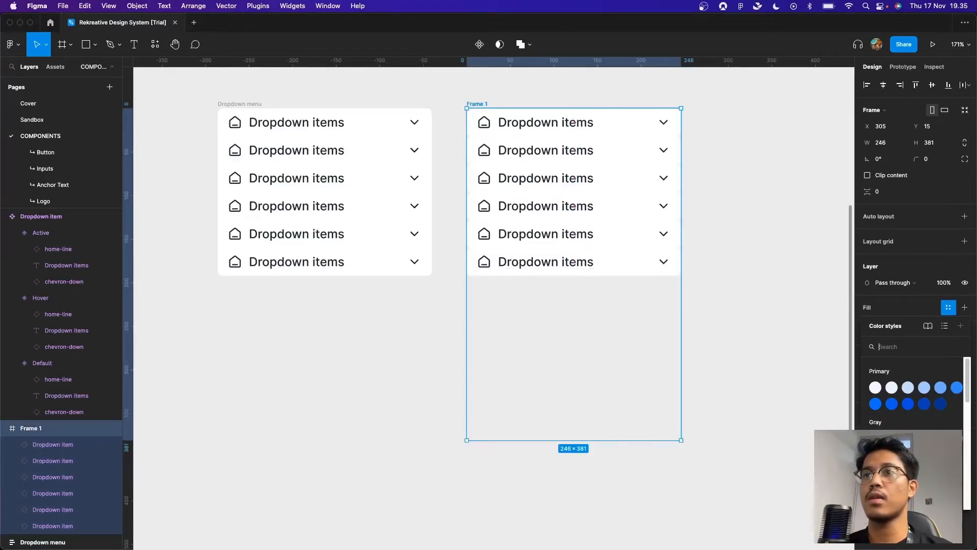
{"action": "left_click", "coordinate": [875, 388]}
{"action": "left_click", "coordinate": [649, 262]}
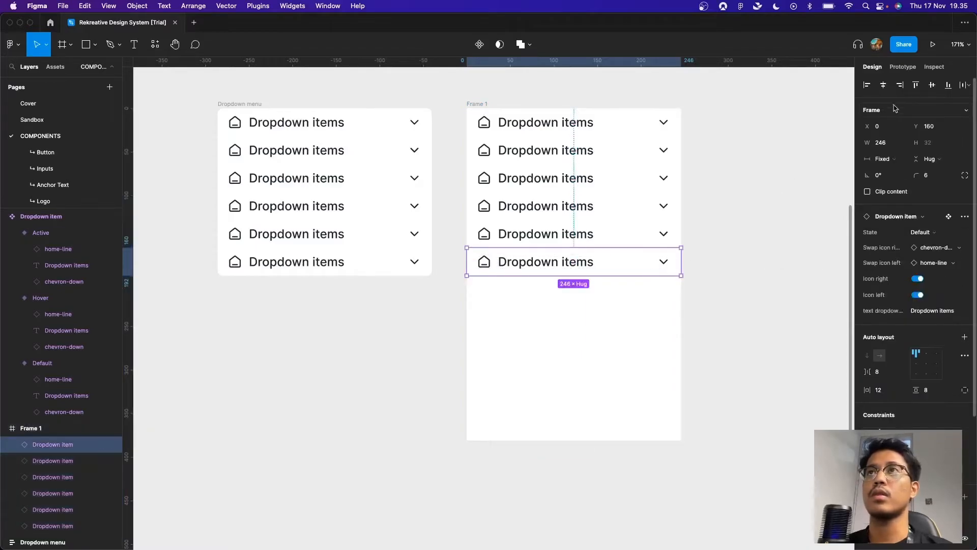
{"action": "left_click", "coordinate": [948, 85]}
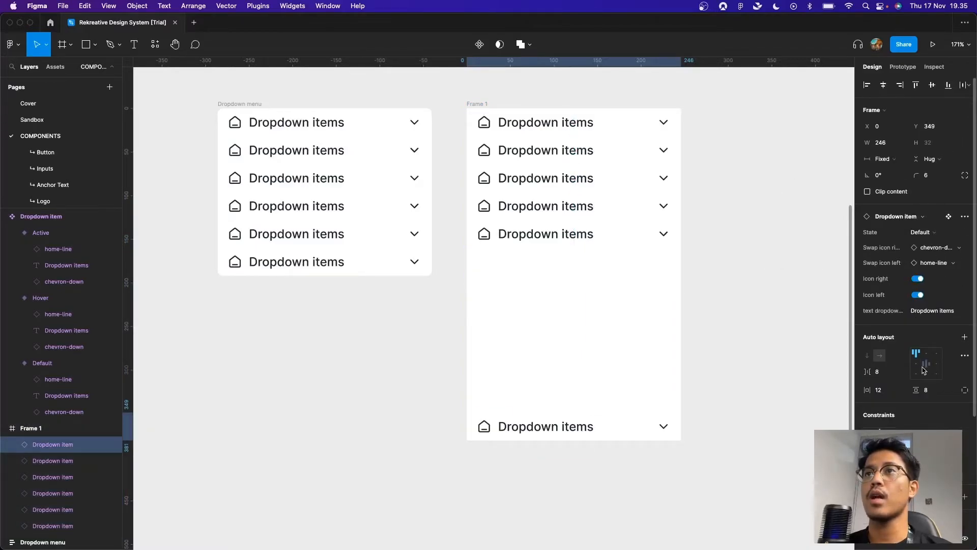
Set the auto layout alignment of the Active, Hover and Default variants to left centre
{"action": "left_click_drag", "start_coordinate": [338, 102], "coordinate": [394, 322]}
{"action": "left_click", "coordinate": [330, 185]}
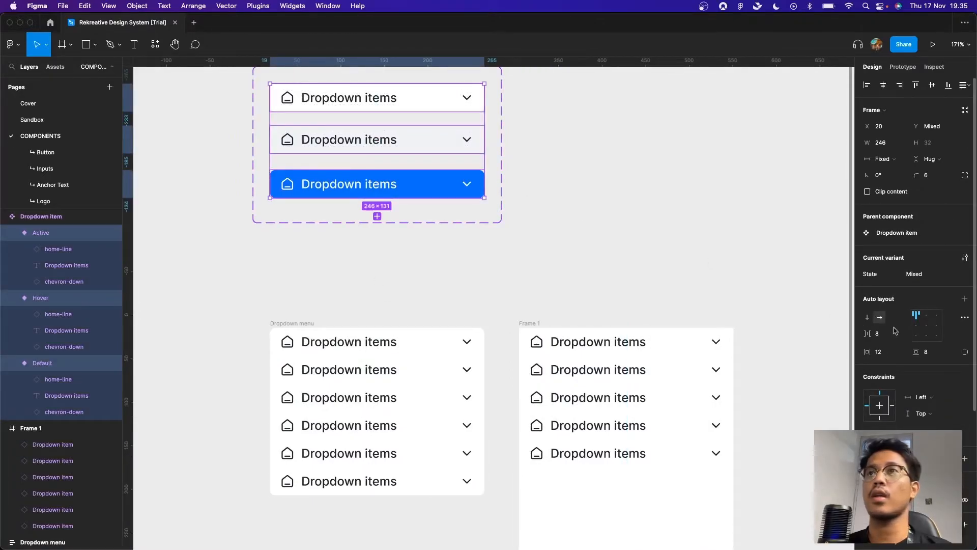
{"action": "left_click", "coordinate": [759, 352]}
{"action": "scroll", "coordinate": [758, 352], "scroll_direction": "down", "scroll_amount": 5}
{"action": "scroll", "coordinate": [758, 352], "scroll_direction": "right", "scroll_amount": 2}
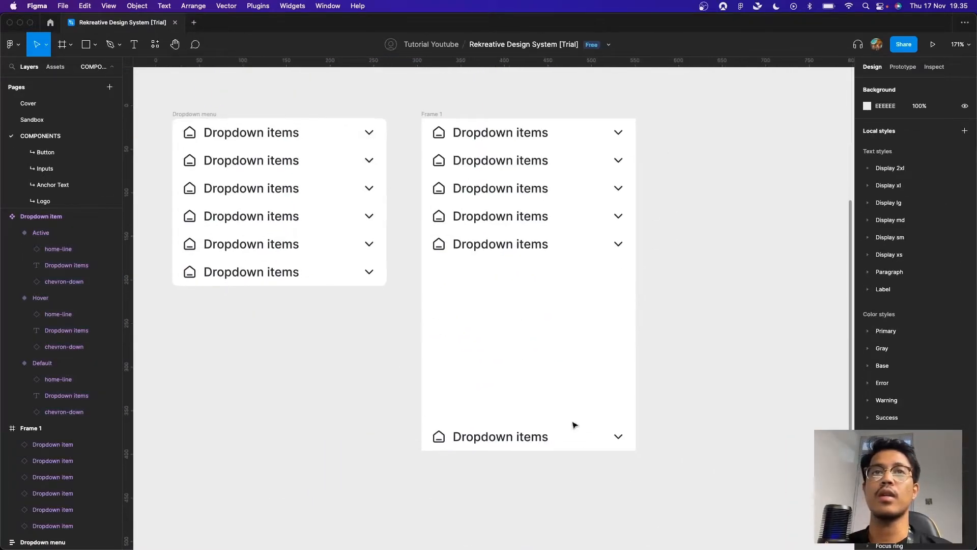
Set the vertical constraints of Frame 1's bottom Dropdown item and of the five items stacked above it
{"action": "left_click", "coordinate": [570, 438]}
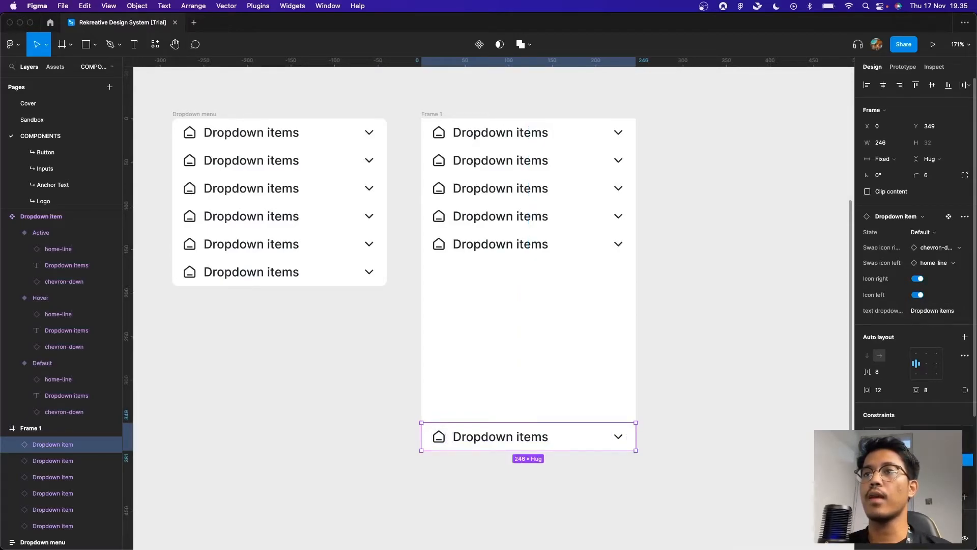
{"action": "left_click", "coordinate": [586, 291]}
{"action": "left_click_drag", "start_coordinate": [682, 301], "coordinate": [484, 121]}
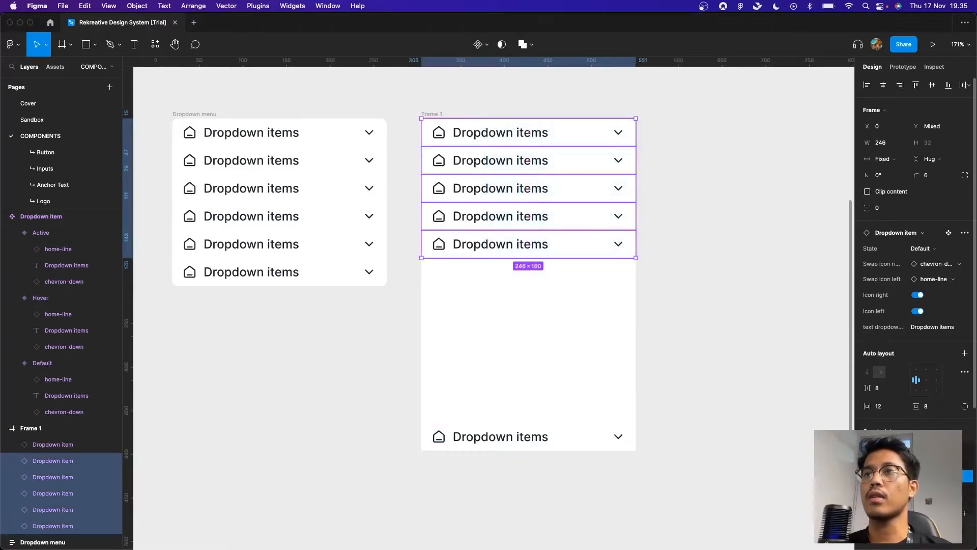
{"action": "left_click", "coordinate": [607, 282]}
{"action": "scroll", "coordinate": [607, 282], "scroll_direction": "left", "scroll_amount": 5}
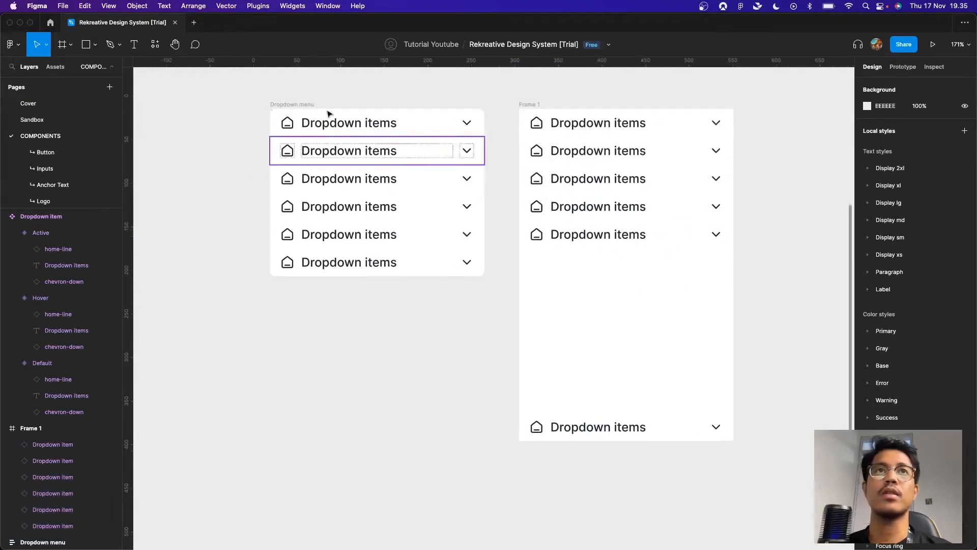
Rename Frame 1 as "Dropdown menu", matching the name of the auto-layout list beside it
{"action": "left_click", "coordinate": [270, 106]}
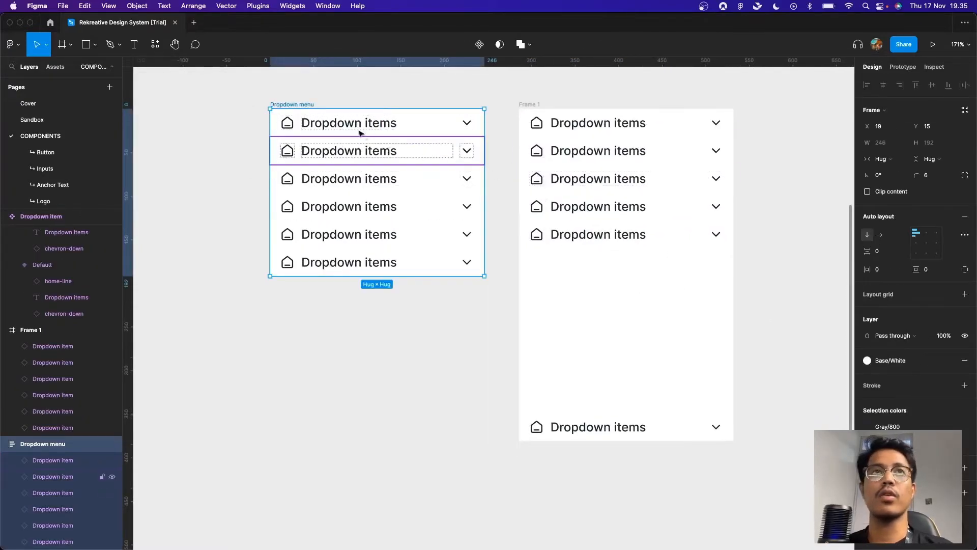
{"action": "left_click", "coordinate": [529, 105]}
{"action": "key", "text": "super+r"}
{"action": "type", "text": "D"}
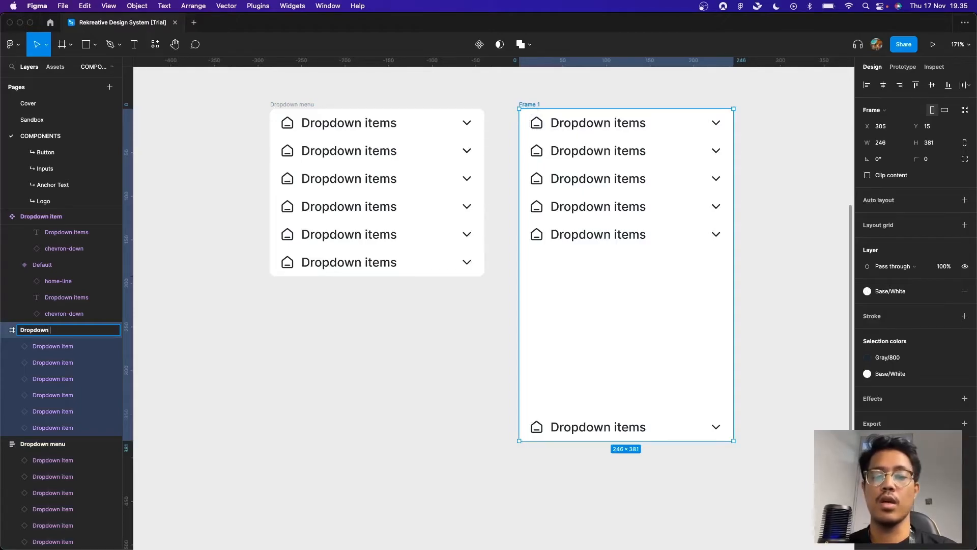
{"action": "key", "text": "Return"}
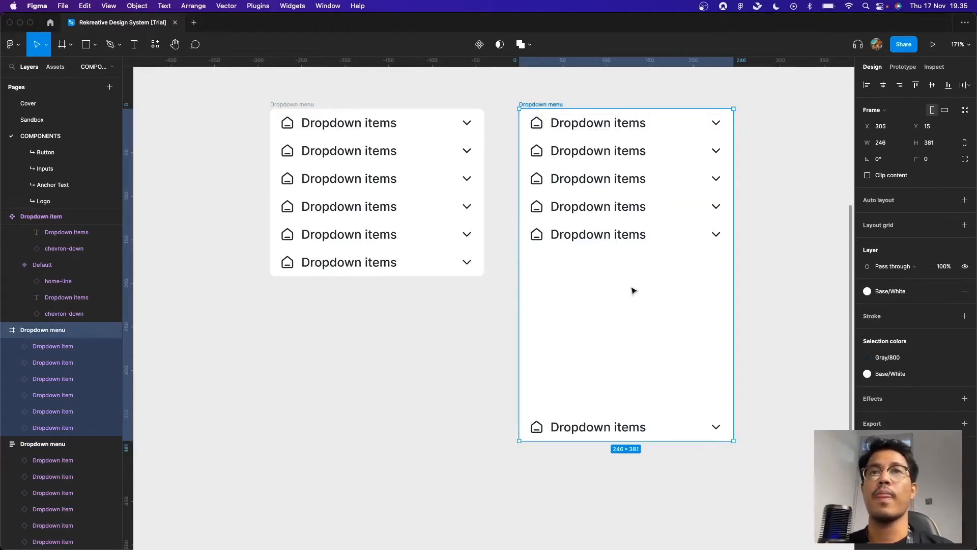
Move the shorter, auto-layout Dropdown menu closer to the taller one, to X 33, Y 15
{"action": "left_click", "coordinate": [638, 414]}
{"action": "left_click", "coordinate": [630, 271]}
{"action": "left_click", "coordinate": [598, 427]}
{"action": "left_click", "coordinate": [609, 312]}
{"action": "left_click_drag", "start_coordinate": [305, 103], "coordinate": [316, 103]}
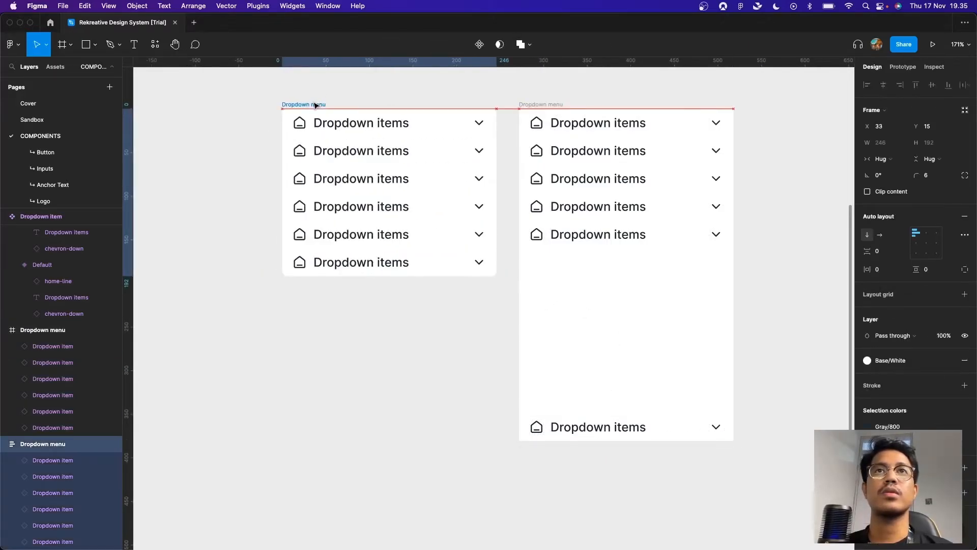
{"action": "left_click", "coordinate": [271, 93]}
{"action": "scroll", "coordinate": [259, 114], "scroll_direction": "right", "scroll_amount": 3}
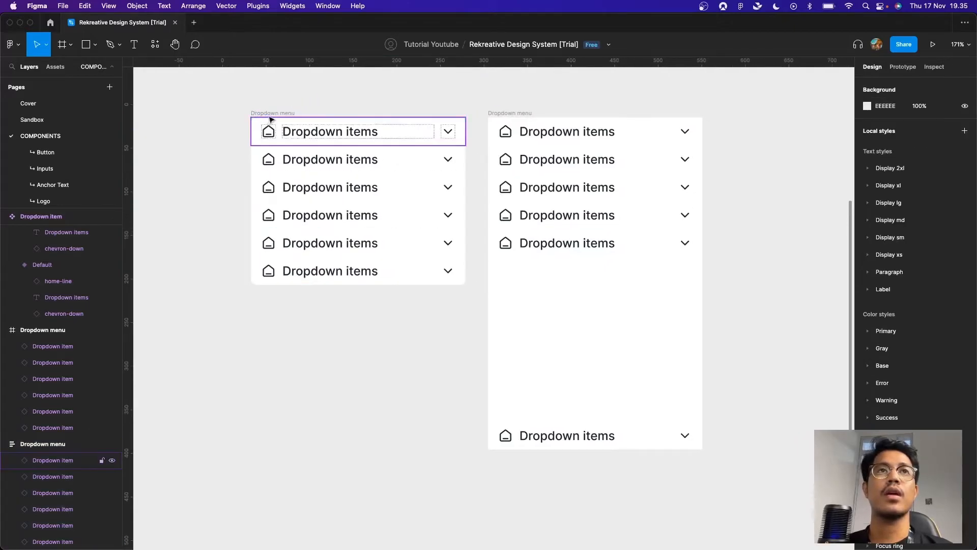
Change the shorter Dropdown menu's horizontal resizing to Fixed width
{"action": "left_click", "coordinate": [266, 114]}
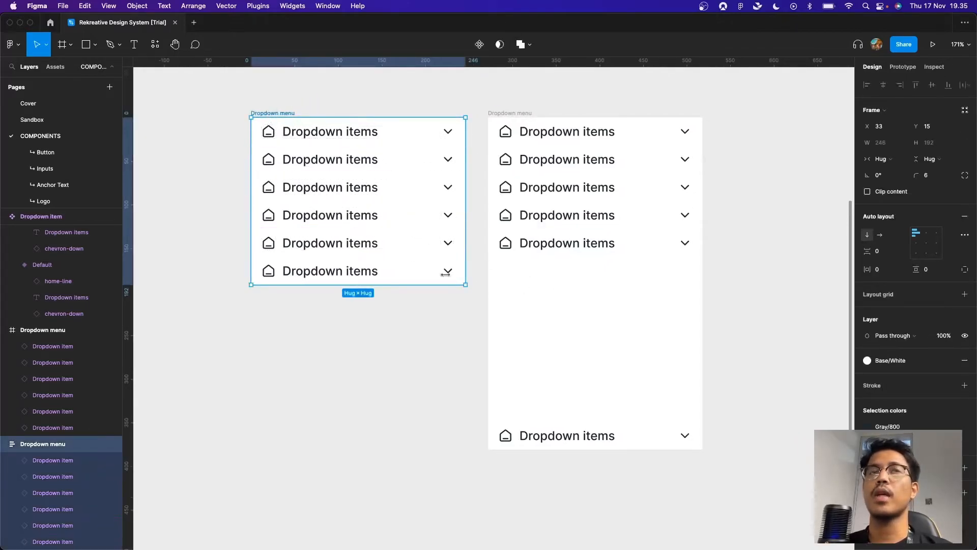
{"action": "key", "text": "Return"}
{"action": "left_click", "coordinate": [881, 159]}
{"action": "left_click", "coordinate": [894, 184]}
{"action": "left_click", "coordinate": [763, 281]}
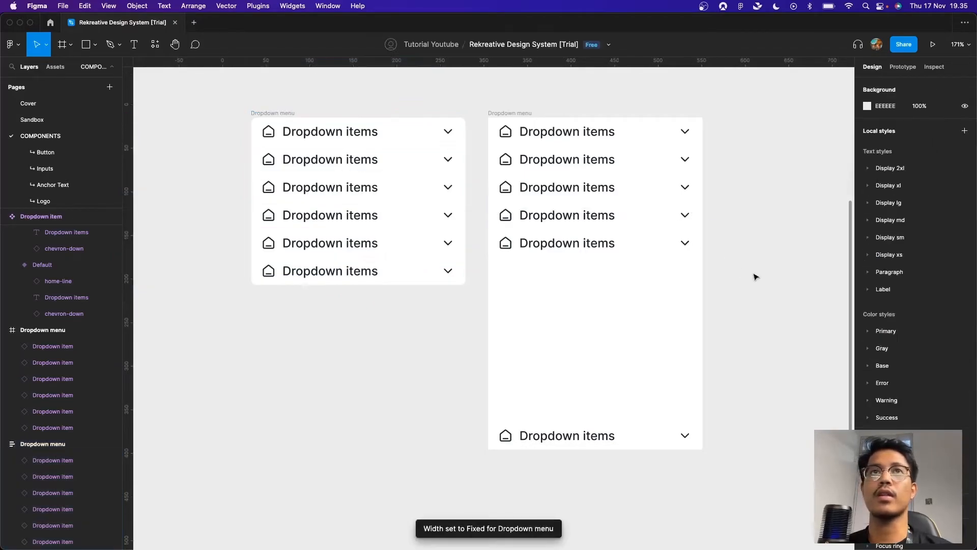
Try resizing the width of the taller Dropdown menu and of the shorter one, restoring their original widths
{"action": "left_click", "coordinate": [599, 132]}
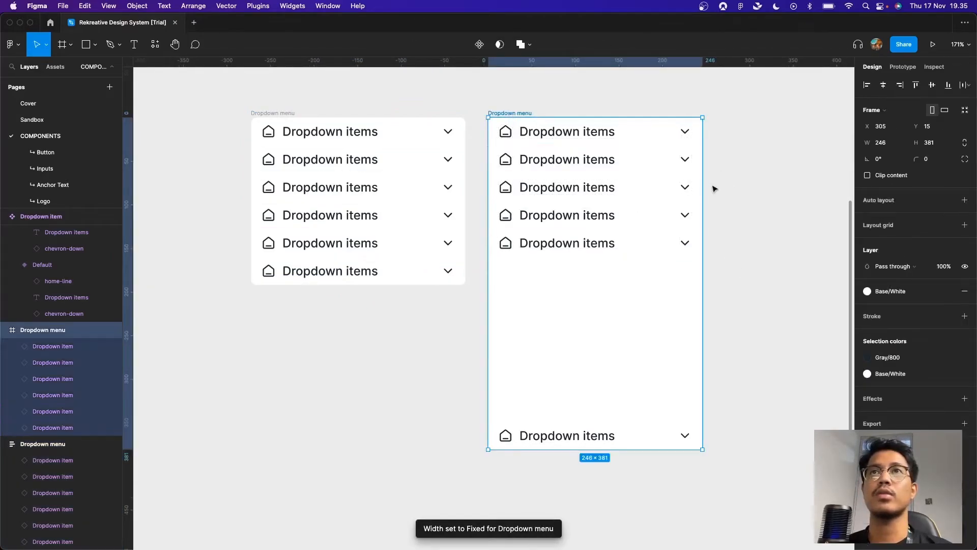
{"action": "left_click_drag", "start_coordinate": [704, 183], "coordinate": [676, 192]}
{"action": "key", "text": "super+z"}
{"action": "left_click", "coordinate": [260, 114]}
{"action": "mouse_move", "coordinate": [475, 177]}
{"action": "left_mouse_down"}
{"action": "mouse_move", "coordinate": [517, 175]}
{"action": "mouse_move", "coordinate": [464, 176]}
{"action": "left_mouse_up"}
{"action": "left_click", "coordinate": [409, 107]}
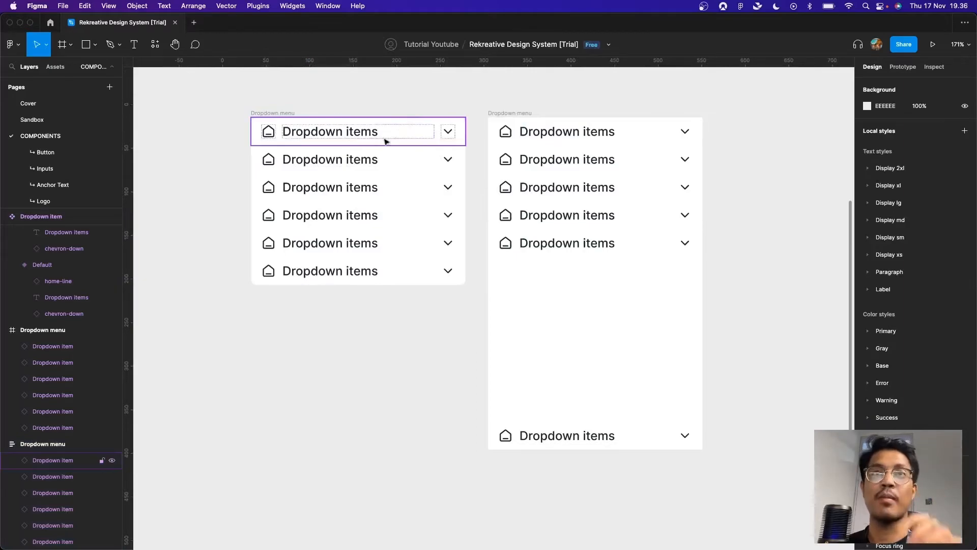
Set the taller Dropdown menu's corner radius to 6, matching the shorter one
{"action": "left_click", "coordinate": [540, 114]}
{"action": "left_click", "coordinate": [935, 160]}
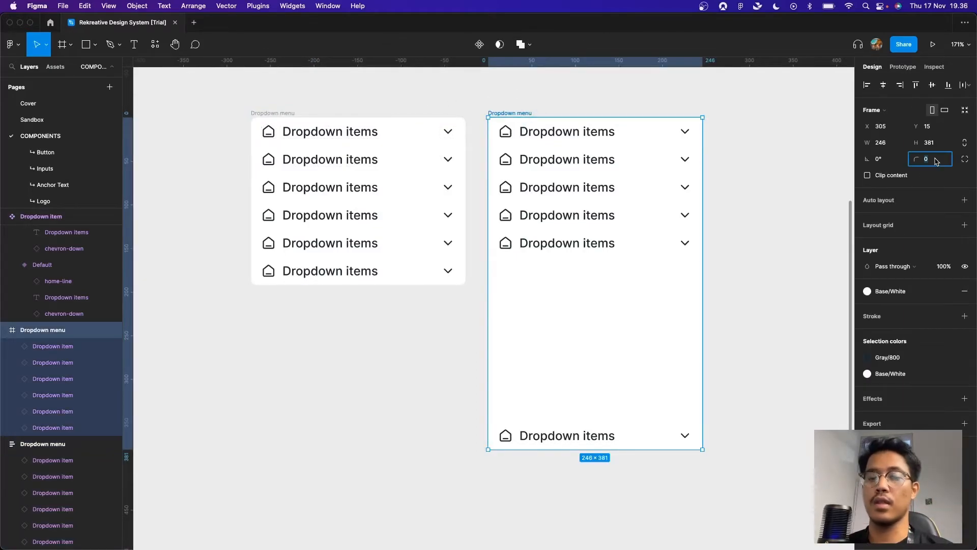
{"action": "left_click", "coordinate": [261, 113]}
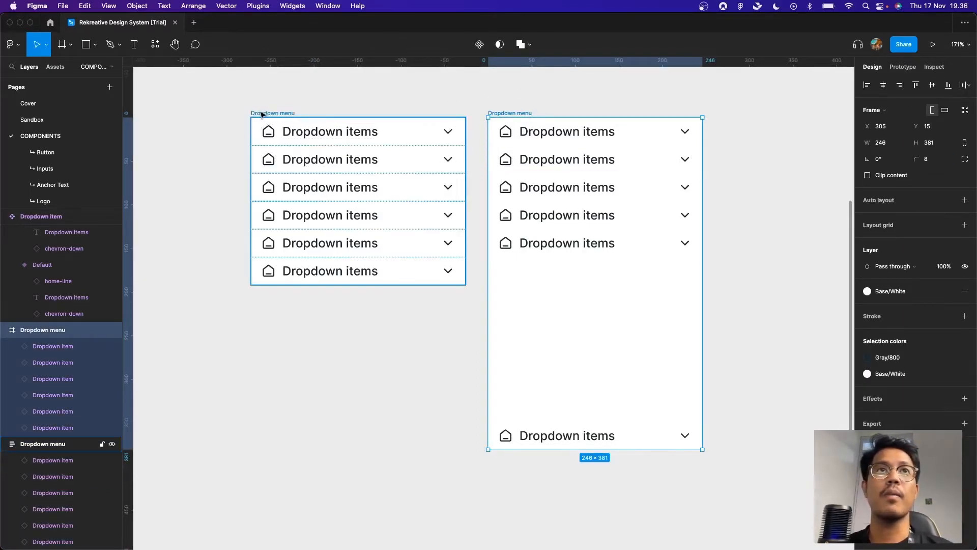
{"action": "left_click", "coordinate": [252, 105]}
{"action": "left_click", "coordinate": [494, 112]}
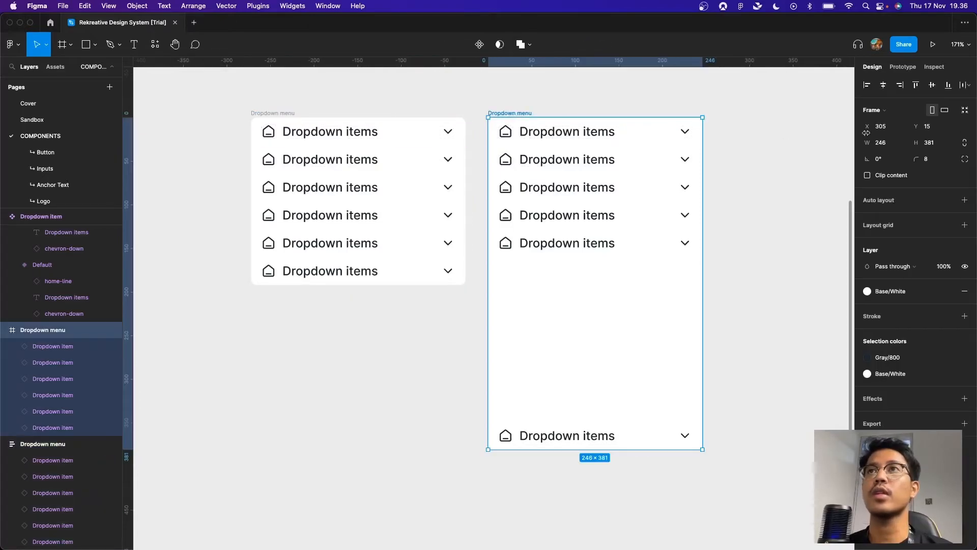
{"action": "left_click", "coordinate": [939, 164]}
{"action": "type", "text": "6"}
{"action": "key", "text": "Return"}
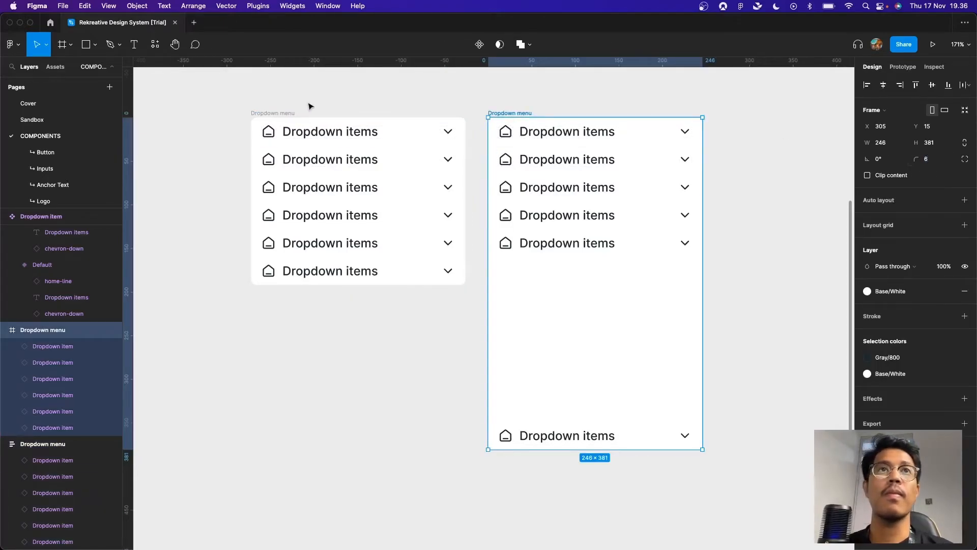
Try turning both Dropdown menu frames into one component named "Dropdown menu", and undo the conversion
{"action": "left_click", "coordinate": [277, 113], "text": "shift"}
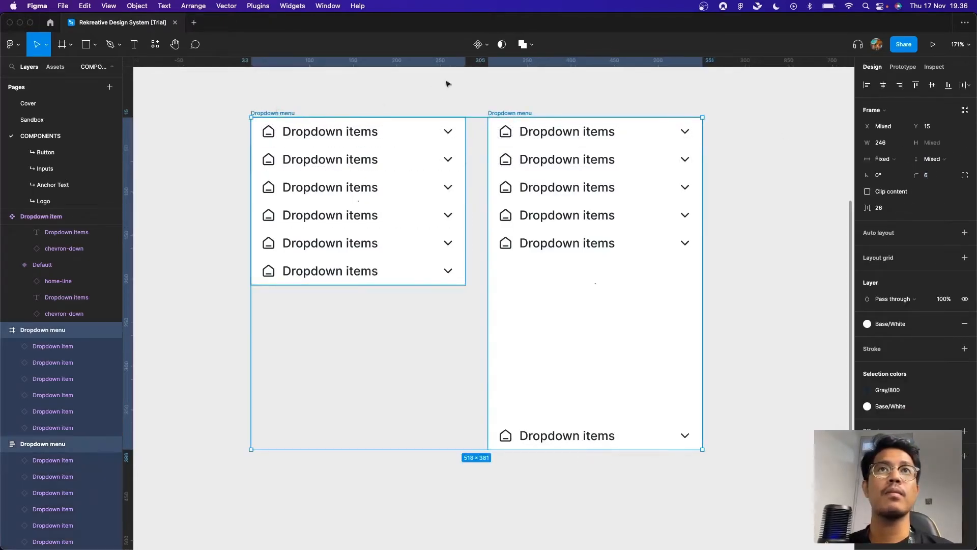
{"action": "left_click", "coordinate": [479, 45]}
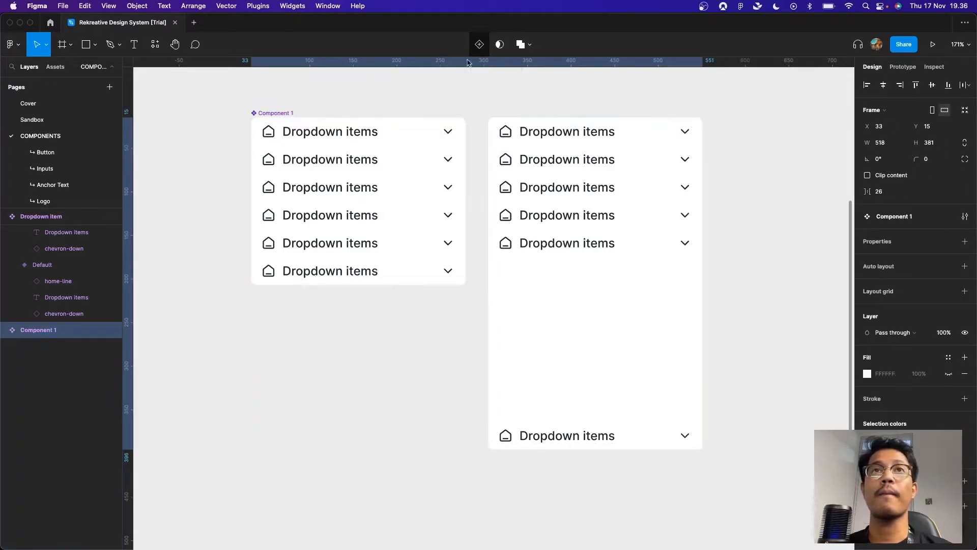
{"action": "left_click", "coordinate": [430, 83]}
{"action": "scroll", "coordinate": [454, 128], "scroll_direction": "down", "scroll_amount": 2}
{"action": "left_click", "coordinate": [313, 113]}
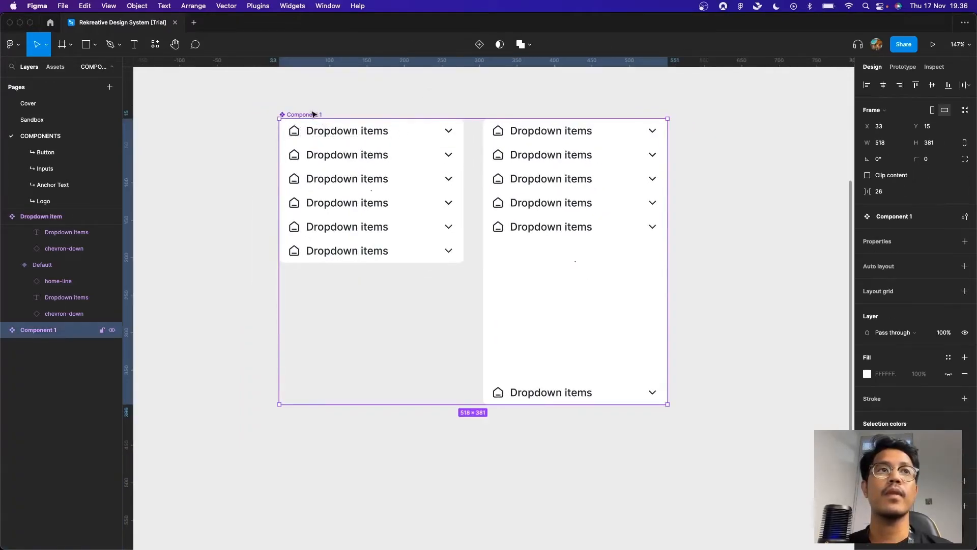
{"action": "key", "text": "super+r"}
{"action": "type", "text": "Dro"}
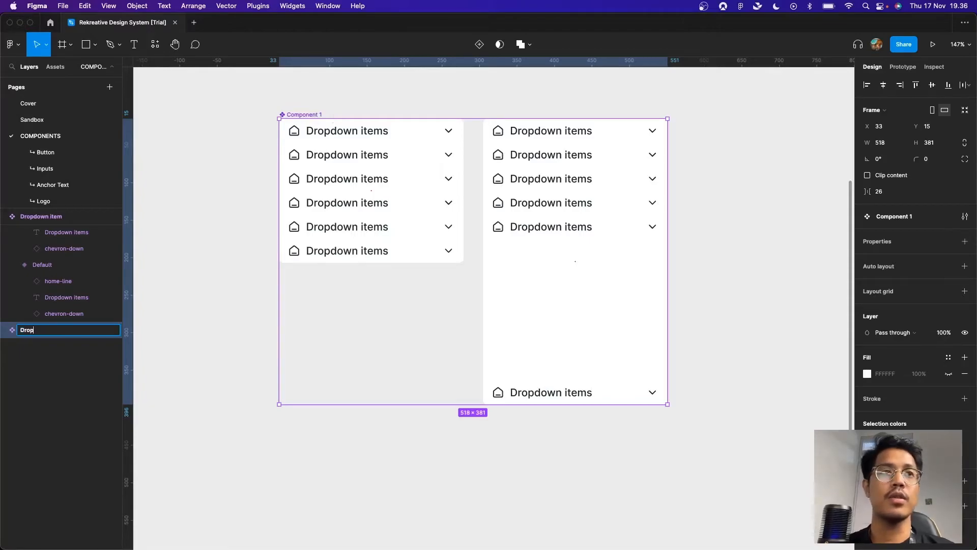
{"action": "type", "text": "pdown menu"}
{"action": "key", "text": "Escape"}
{"action": "left_click", "coordinate": [370, 102]}
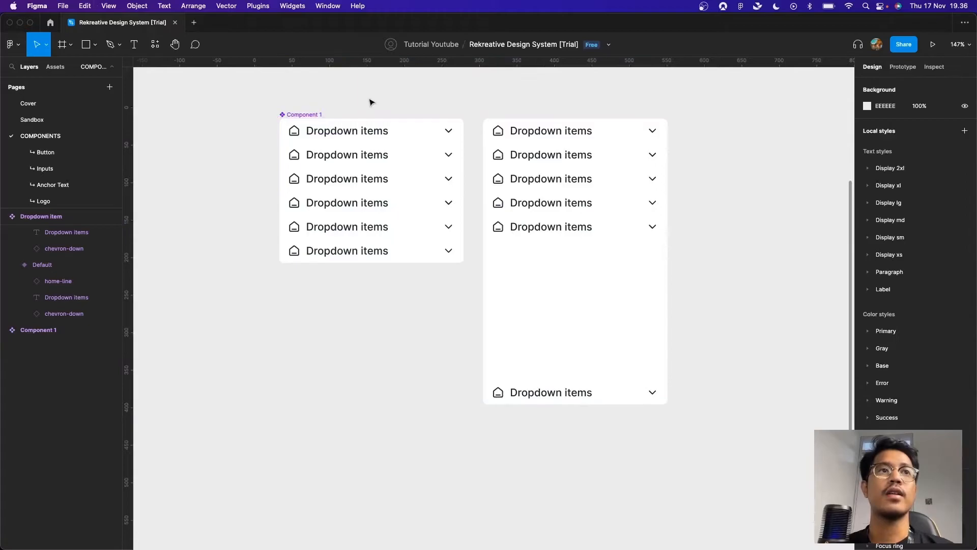
{"action": "key", "text": "super+z"}
{"action": "key", "text": "super+z"}
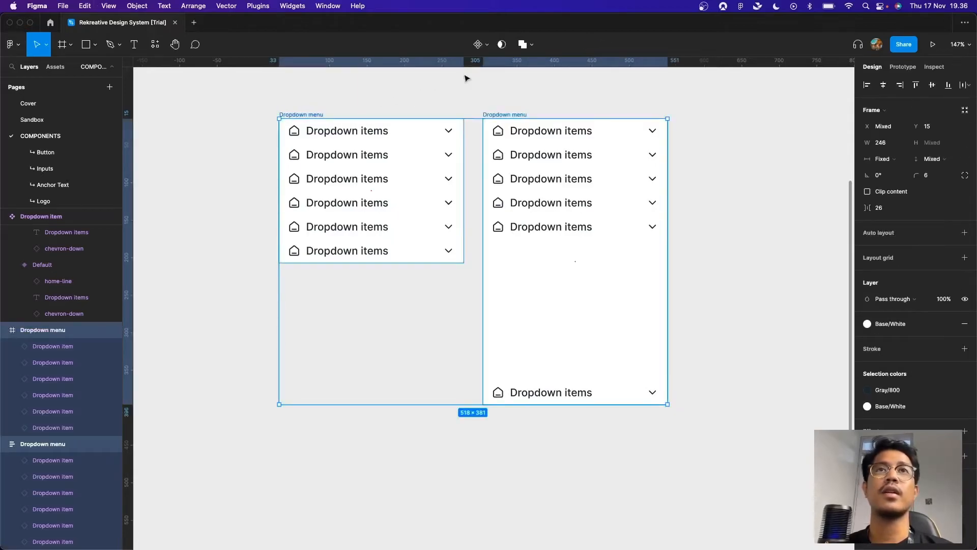
Combine both Dropdown menu frames into a component set and name its variant property "Bottom menu"
{"action": "left_click", "coordinate": [479, 44]}
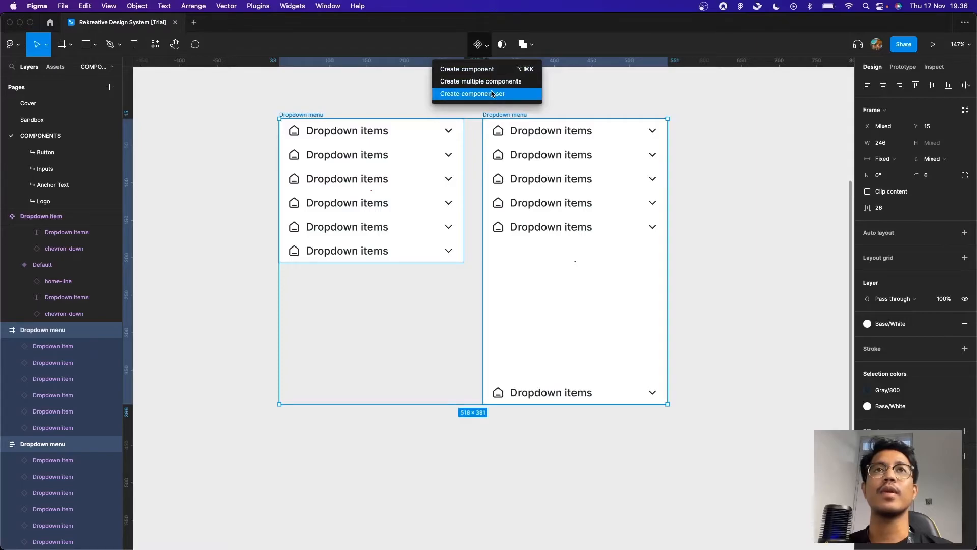
{"action": "left_click", "coordinate": [491, 93]}
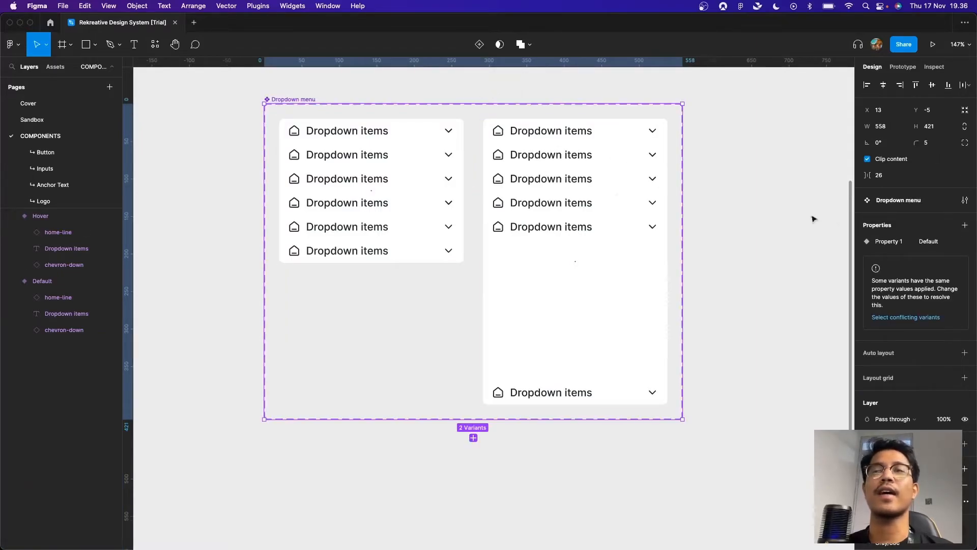
{"action": "double_click", "coordinate": [897, 242]}
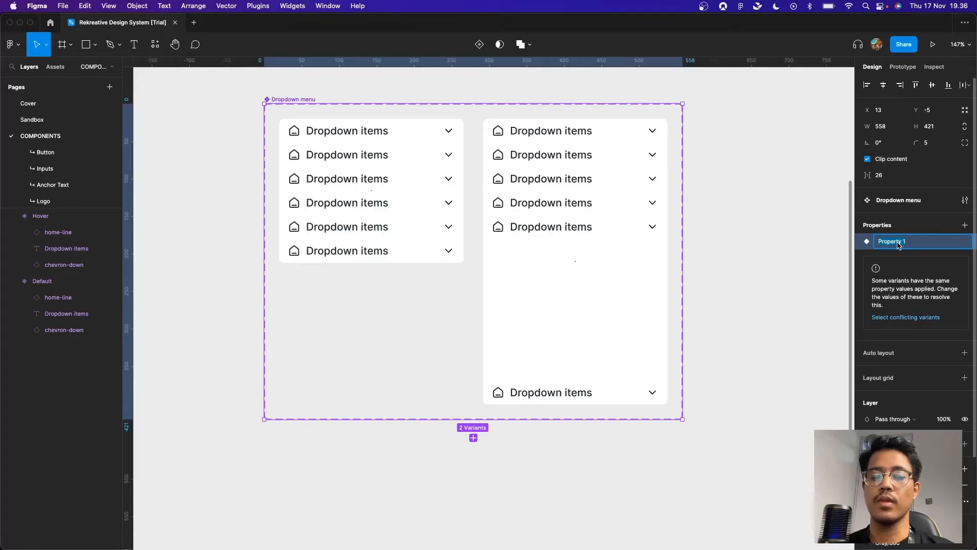
{"action": "type", "text": "Bottom mne"}
{"action": "key", "text": "Return"}
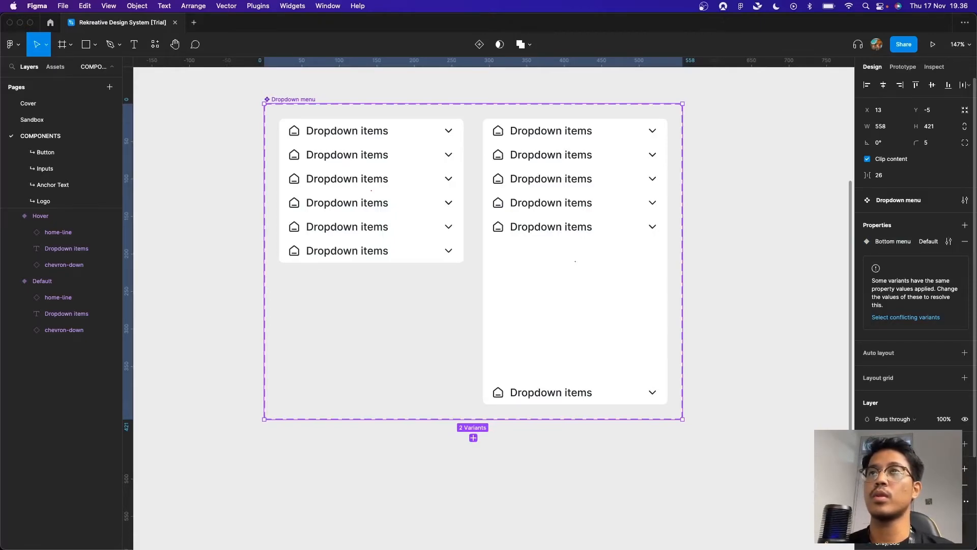
Rename the Bottom menu property's Default value to "On"
{"action": "left_click", "coordinate": [949, 241]}
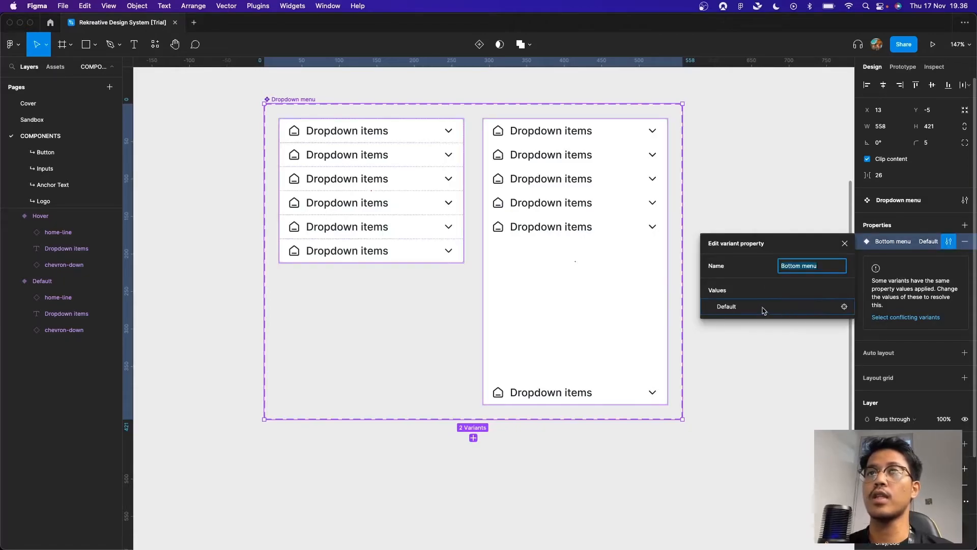
{"action": "double_click", "coordinate": [742, 308]}
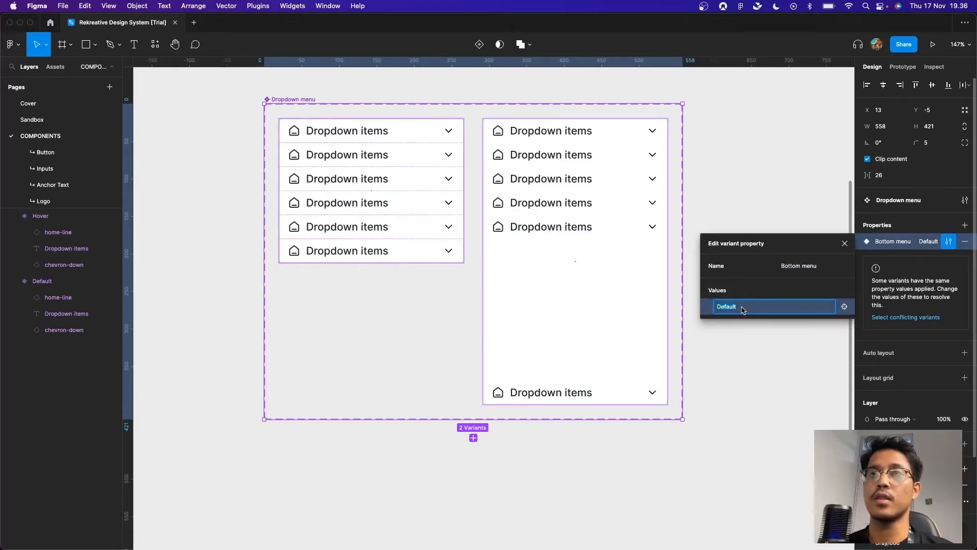
{"action": "type", "text": "On"}
{"action": "key", "text": "Return"}
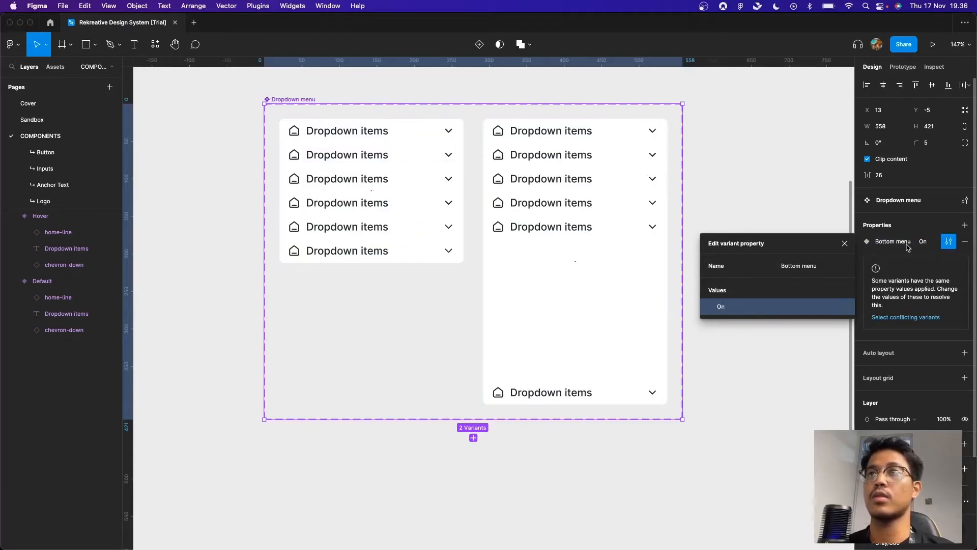
Set the Bottom menu value of the taller Dropdown menu variant to "Off"
{"action": "left_click", "coordinate": [370, 198]}
{"action": "left_click", "coordinate": [520, 221]}
{"action": "left_click", "coordinate": [927, 259]}
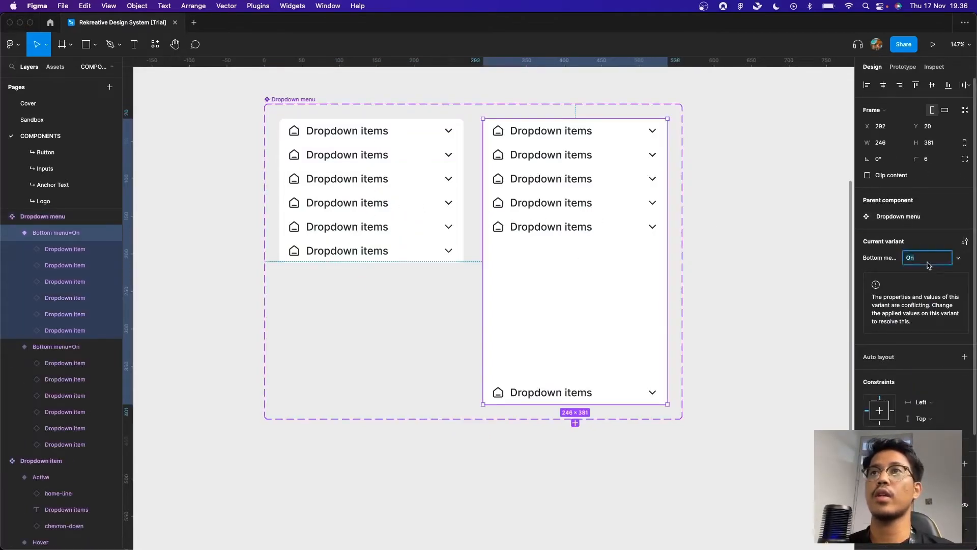
{"action": "key", "text": "Return"}
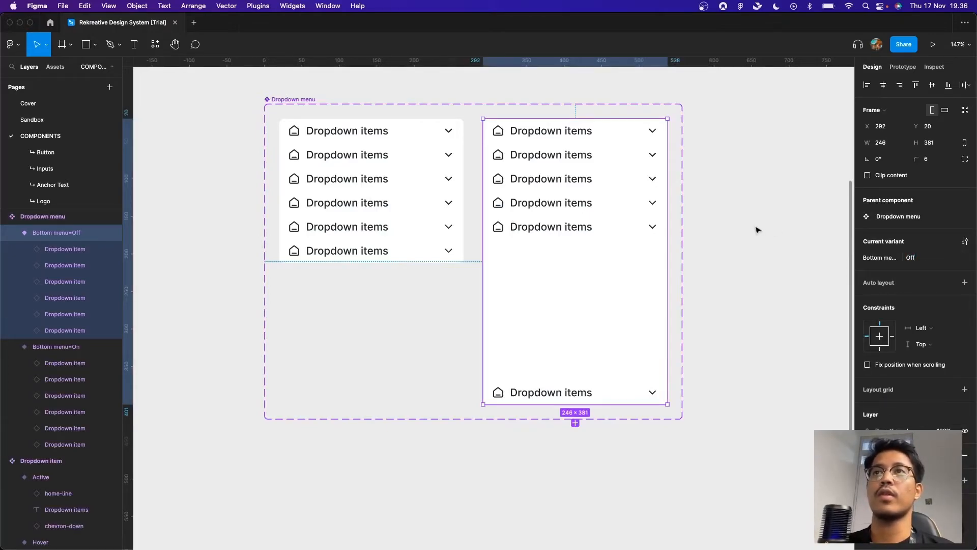
{"action": "left_click", "coordinate": [727, 230]}
{"action": "left_click", "coordinate": [377, 178]}
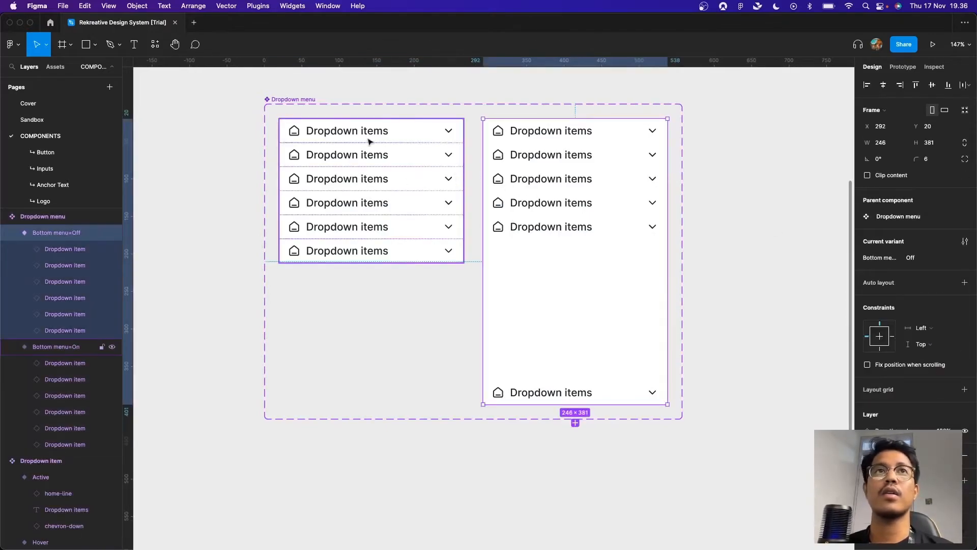
{"action": "left_click", "coordinate": [288, 100]}
{"action": "left_click", "coordinate": [964, 225]}
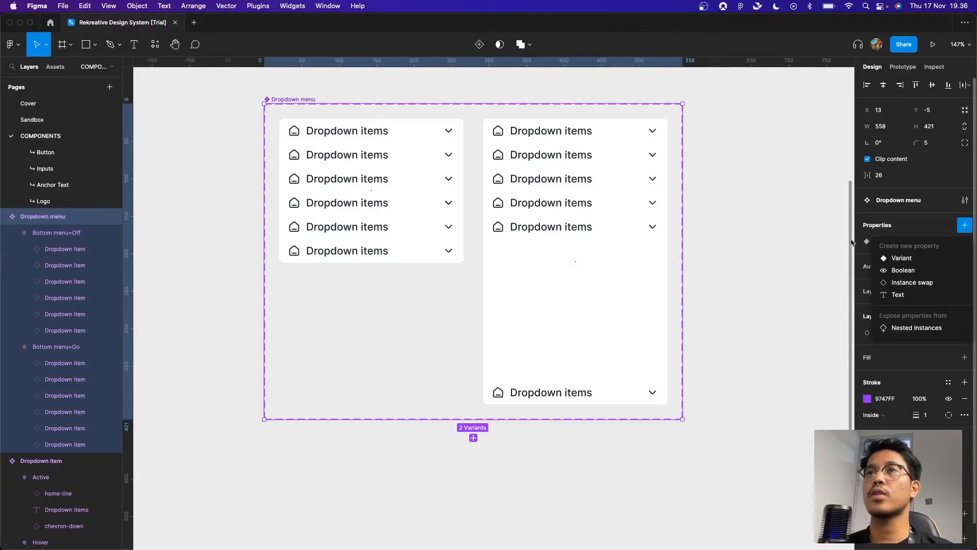
{"action": "left_click", "coordinate": [778, 235]}
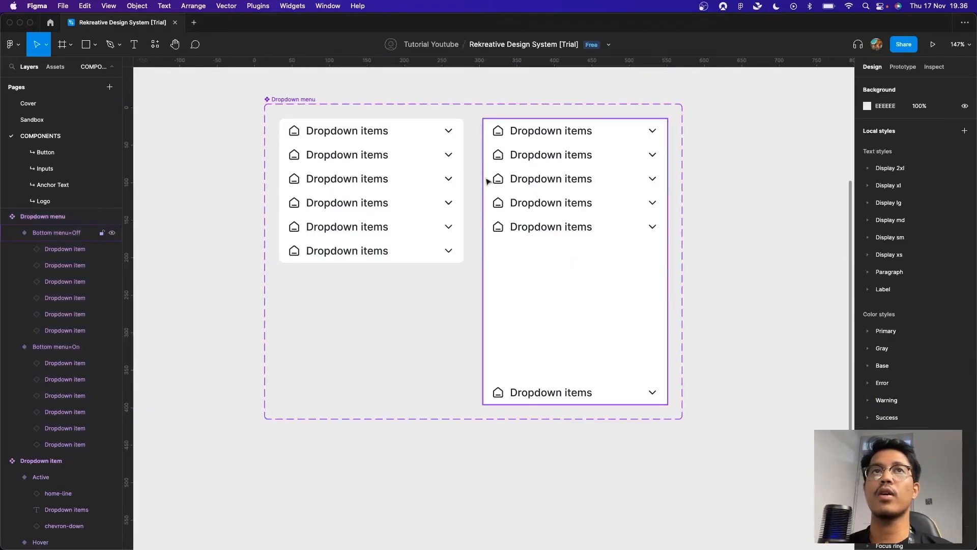
{"action": "left_click", "coordinate": [370, 136]}
{"action": "left_click", "coordinate": [369, 136]}
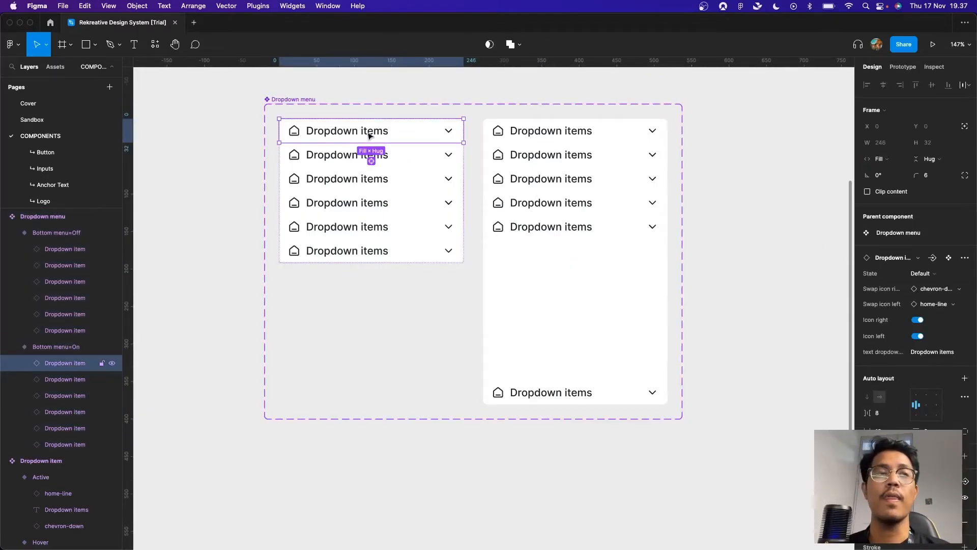
{"action": "left_click", "coordinate": [394, 156]}
{"action": "left_click", "coordinate": [404, 178]}
{"action": "left_click", "coordinate": [406, 131]}
{"action": "left_click", "coordinate": [407, 161]}
Rename the first two items of the shorter Dropdown menu variant as "item 1" and "item 2"
{"action": "left_click", "coordinate": [406, 132]}
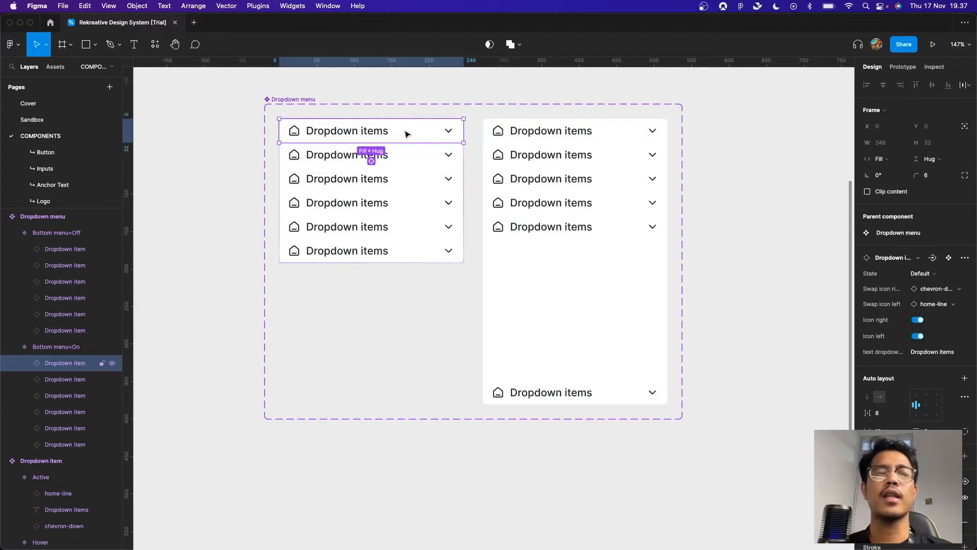
{"action": "key", "text": "super+r"}
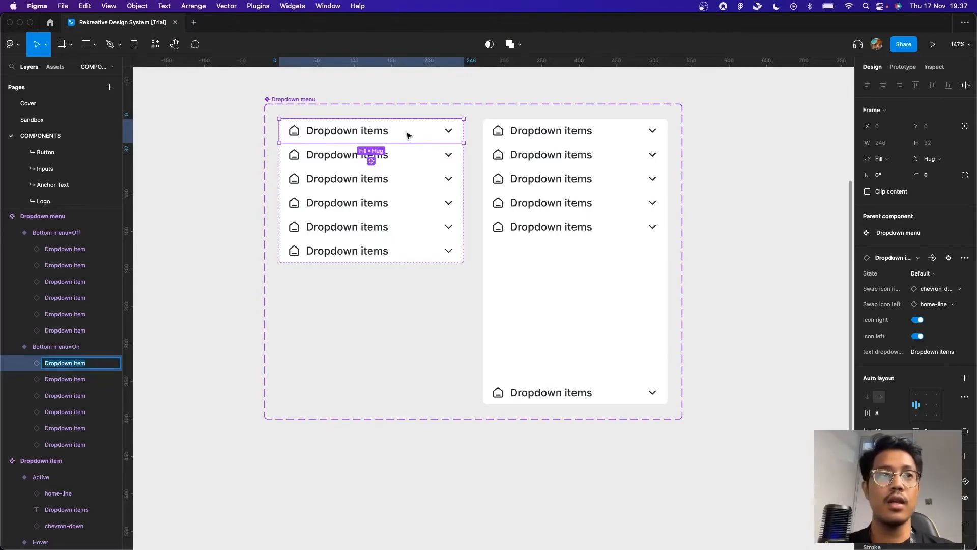
{"action": "type", "text": "item 1"}
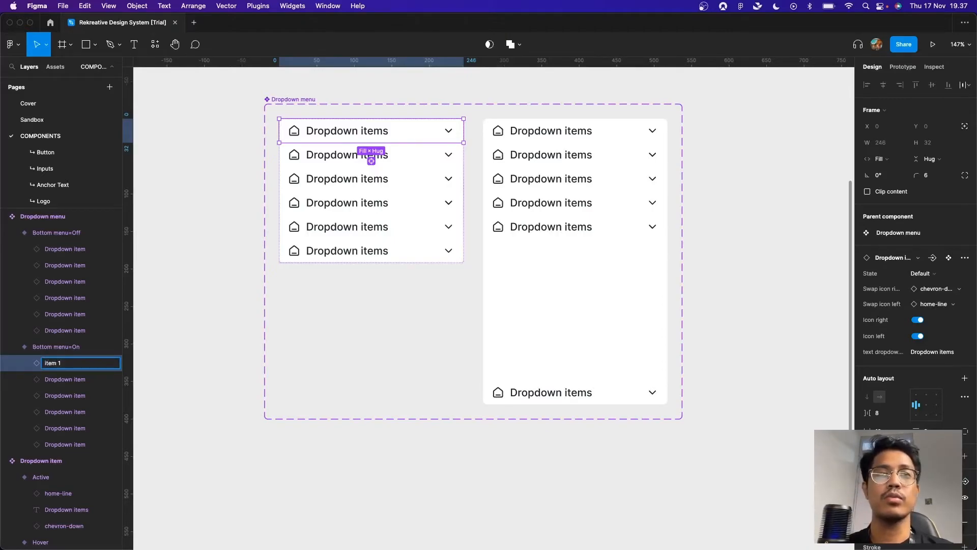
{"action": "key", "text": "Return"}
{"action": "left_click", "coordinate": [411, 157]}
{"action": "key", "text": "super+r"}
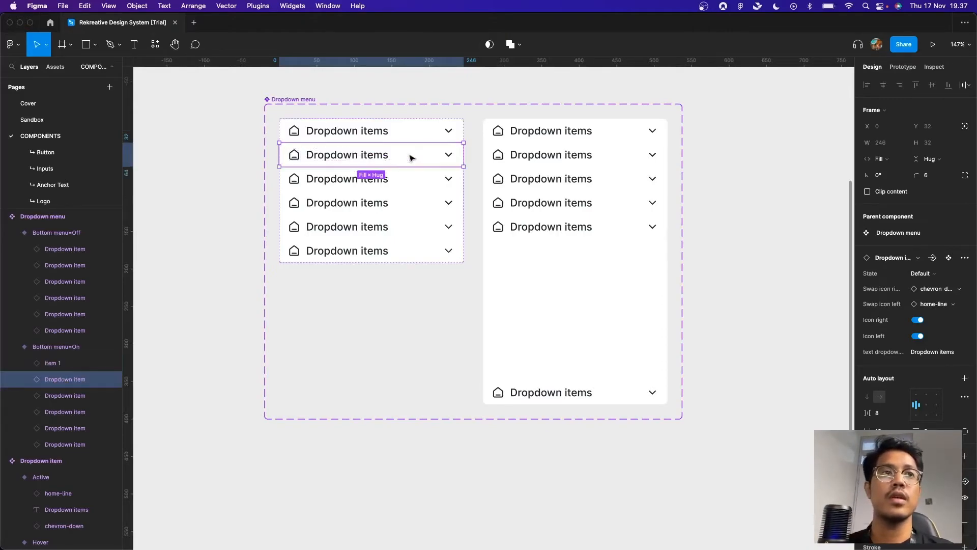
{"action": "type", "text": "item 2"}
{"action": "key", "text": "Return"}
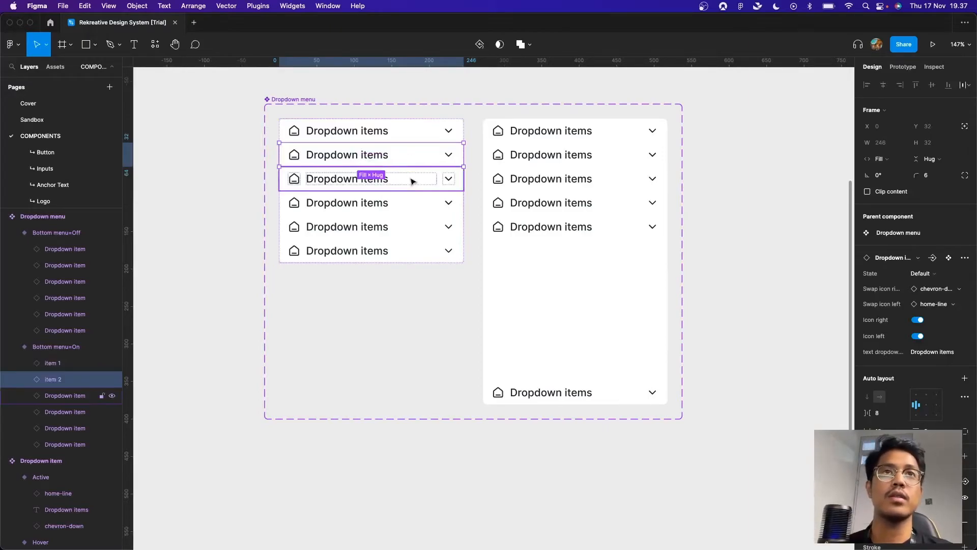
Rename the third and fourth items of the shorter Dropdown menu variant as "item 3" and "item 4"
{"action": "left_click", "coordinate": [410, 179]}
{"action": "key", "text": "super+r"}
{"action": "type", "text": "item 3"}
{"action": "key", "text": "Return"}
{"action": "left_click", "coordinate": [407, 202]}
{"action": "key", "text": "super+r"}
{"action": "type", "text": "item 4"}
{"action": "key", "text": "Return"}
Rename the last two items of the shorter Dropdown menu variant as "item 5" and "item 6"
{"action": "left_click", "coordinate": [405, 227]}
{"action": "key", "text": "super+r"}
{"action": "type", "text": "item 4"}
{"action": "key", "text": "Return"}
{"action": "key", "text": "super+r"}
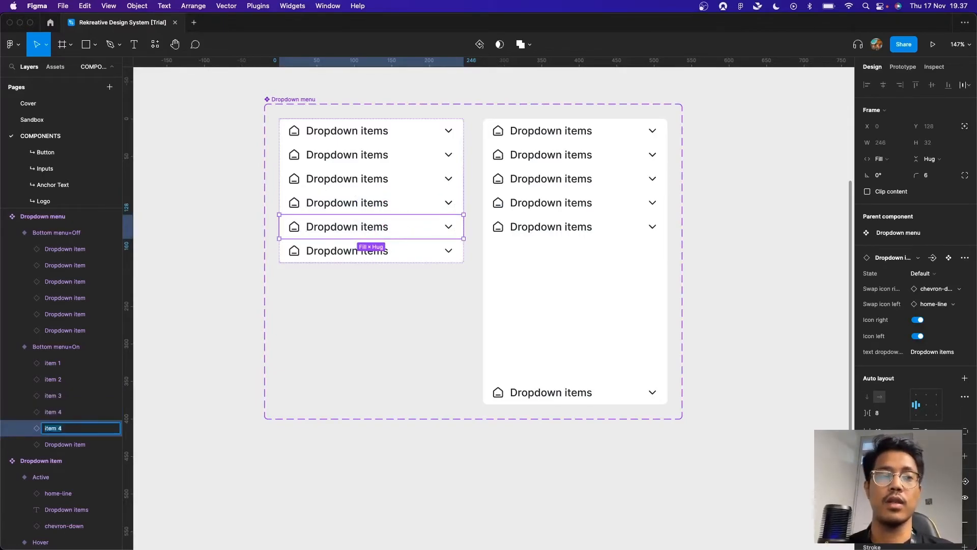
{"action": "type", "text": "item 5"}
{"action": "key", "text": "Return"}
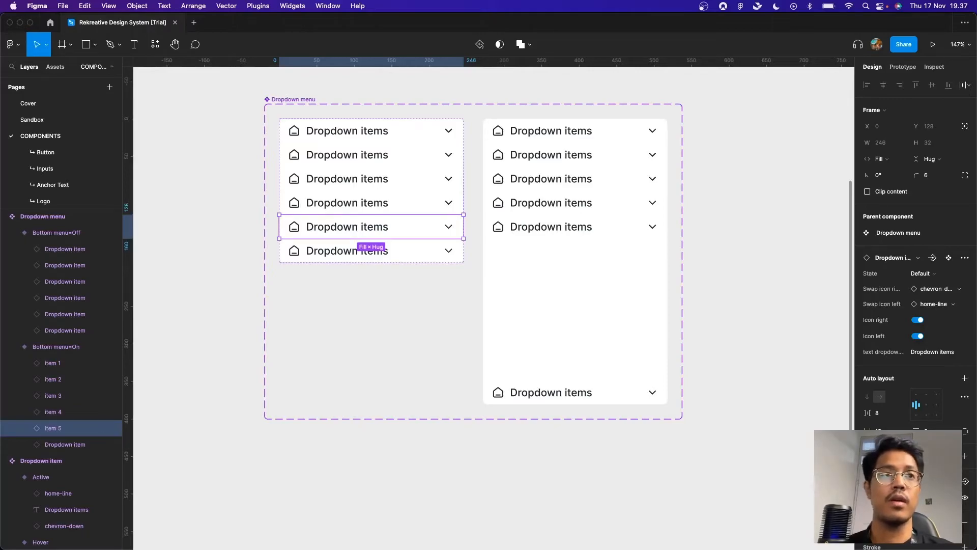
{"action": "left_click", "coordinate": [408, 250]}
{"action": "key", "text": "super+r"}
{"action": "type", "text": "item "}
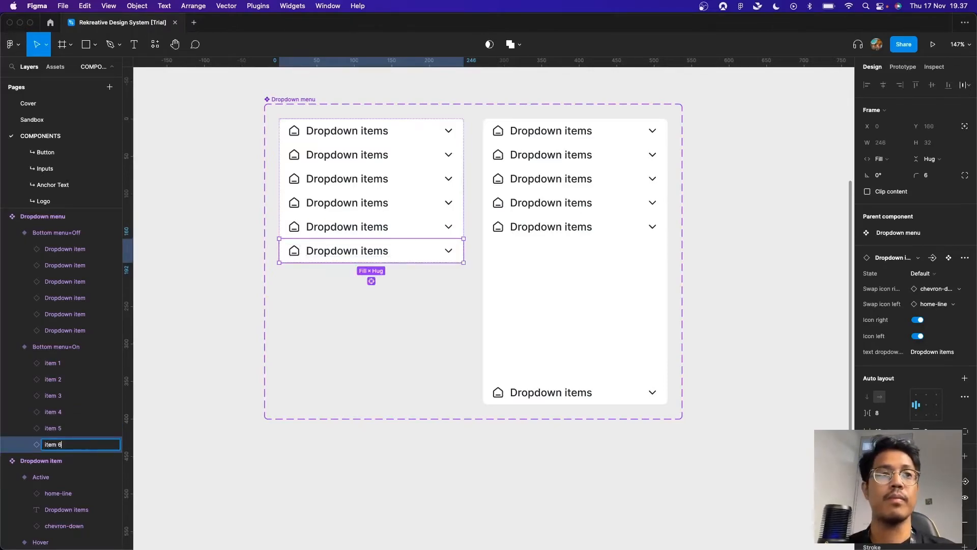
{"action": "type", "text": "6"}
{"action": "key", "text": "Return"}
Rename the first item of the taller Dropdown menu variant as "item 1"
{"action": "left_click", "coordinate": [607, 131]}
{"action": "key", "text": "super+r"}
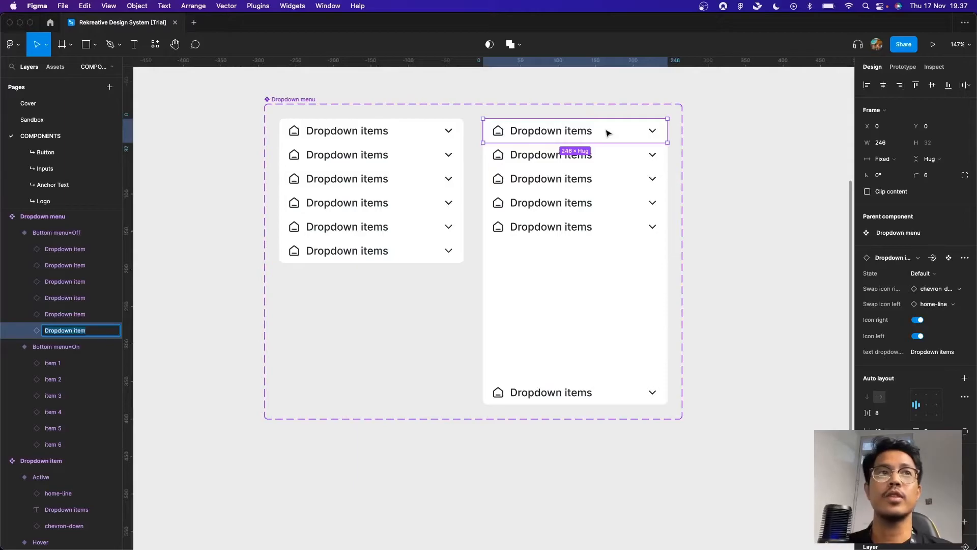
{"action": "type", "text": "item 1"}
{"action": "key", "text": "Return"}
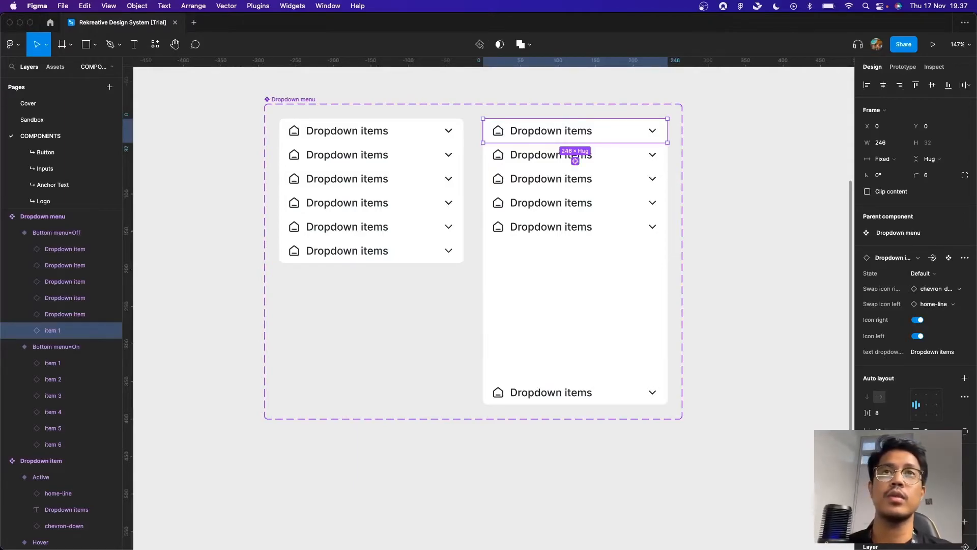
Batch-rename the taller variant's five upper items as "item" plus a descending number, so they run from item 5 to item 1
{"action": "left_click", "coordinate": [611, 157]}
{"action": "left_click", "coordinate": [608, 179], "text": "shift"}
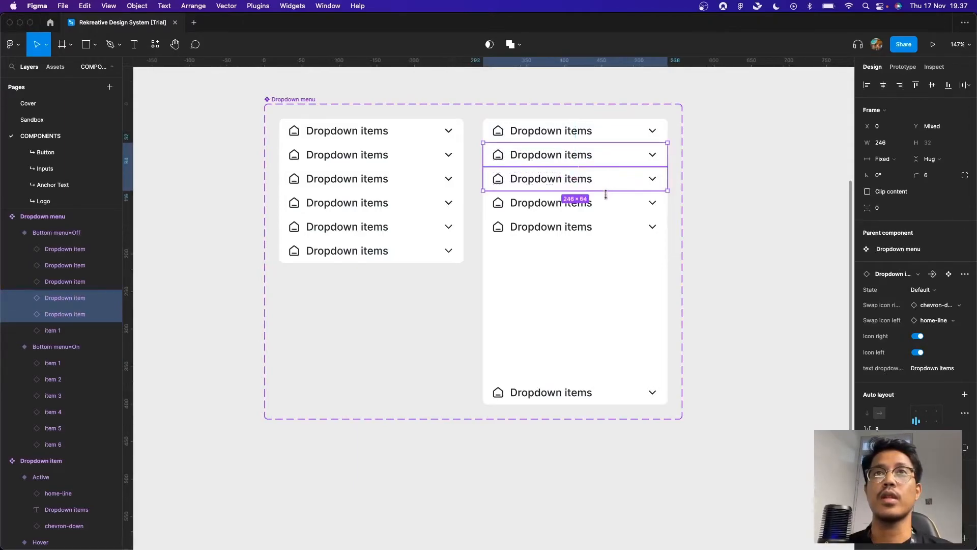
{"action": "left_click", "coordinate": [612, 130], "text": "shift"}
{"action": "left_click", "coordinate": [615, 204], "text": "shift"}
{"action": "left_click", "coordinate": [616, 226], "text": "shift"}
{"action": "key", "text": "super+r"}
{"action": "type", "text": "item"}
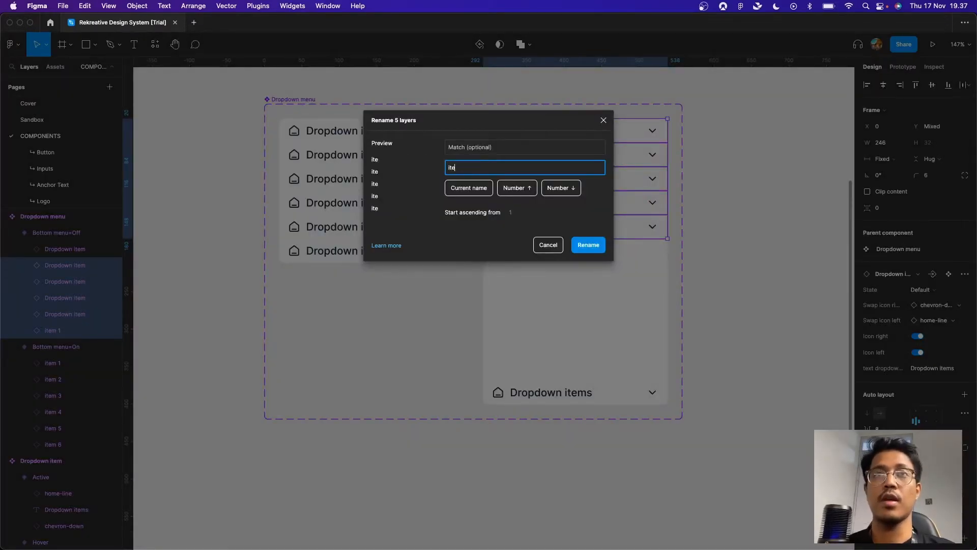
{"action": "left_click", "coordinate": [579, 193]}
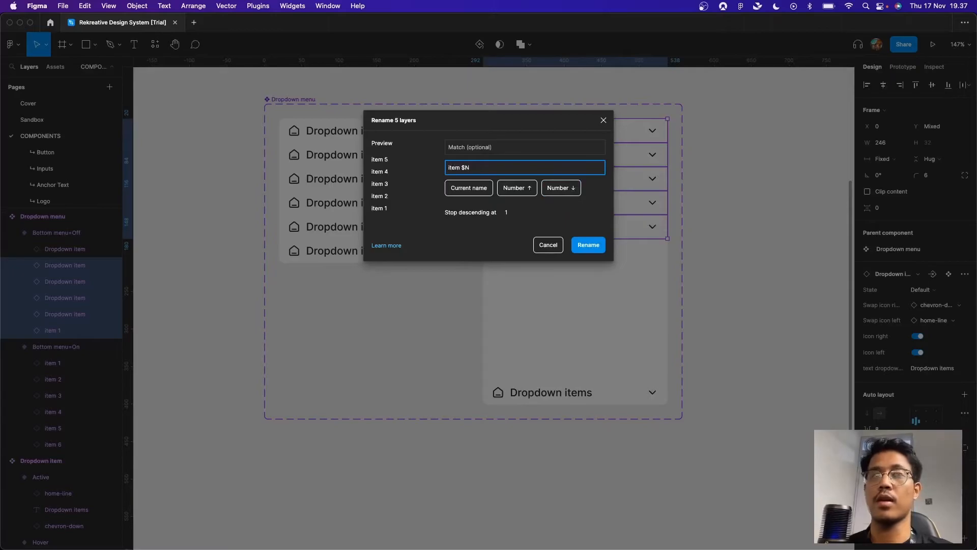
{"action": "left_click", "coordinate": [588, 245]}
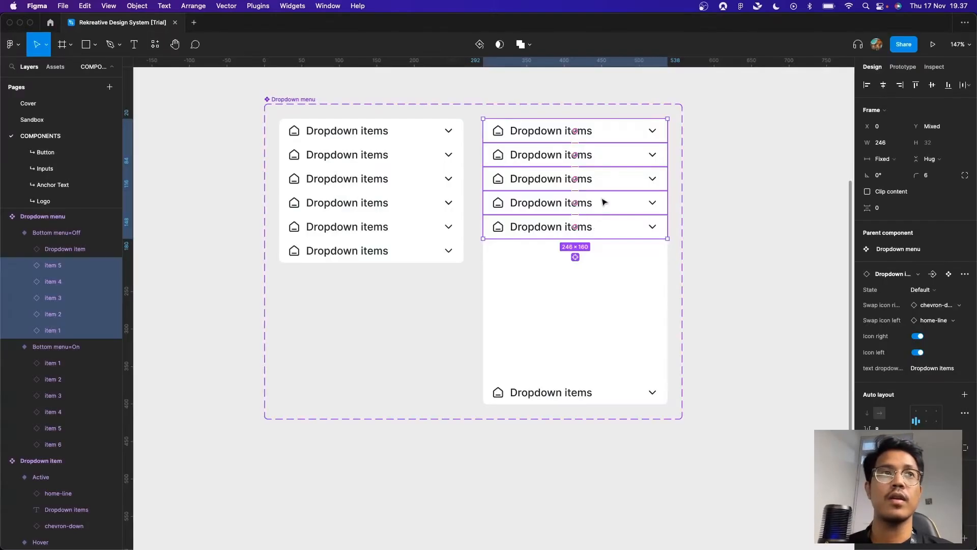
Rename the separate lowest item of the taller Dropdown menu variant as "bottom item"
{"action": "left_click", "coordinate": [606, 133]}
{"action": "left_click_drag", "start_coordinate": [606, 133], "coordinate": [615, 389]}
{"action": "key", "text": "super+r"}
{"action": "type", "text": "ite"}
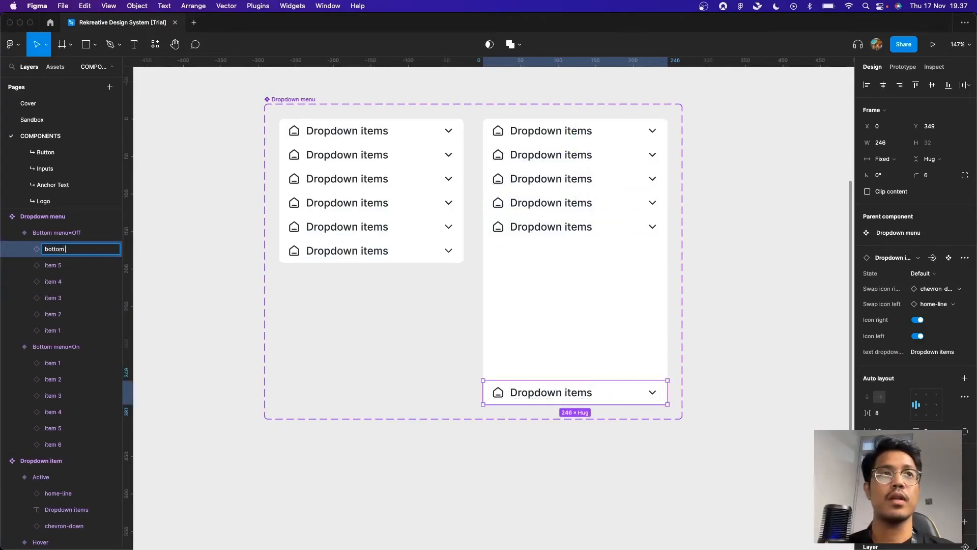
{"action": "key", "text": "Return"}
{"action": "left_click", "coordinate": [819, 205]}
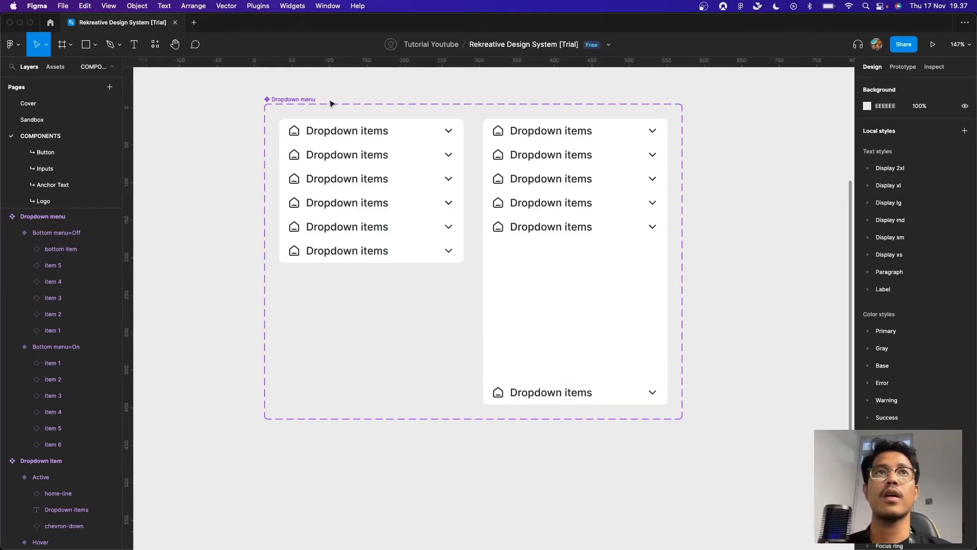
Expose the nested instance properties of item 1 through item 6 and bottom item on the Dropdown menu component set
{"action": "left_click", "coordinate": [309, 101]}
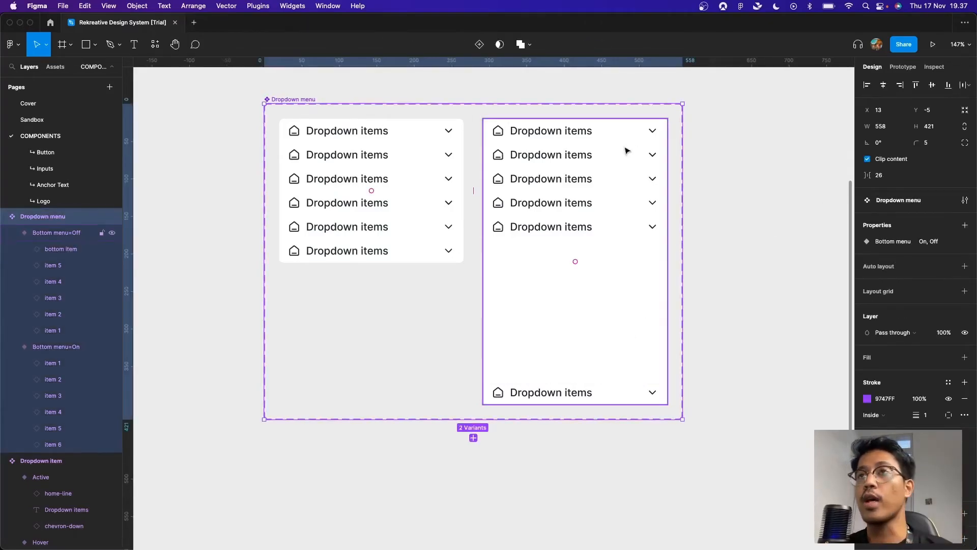
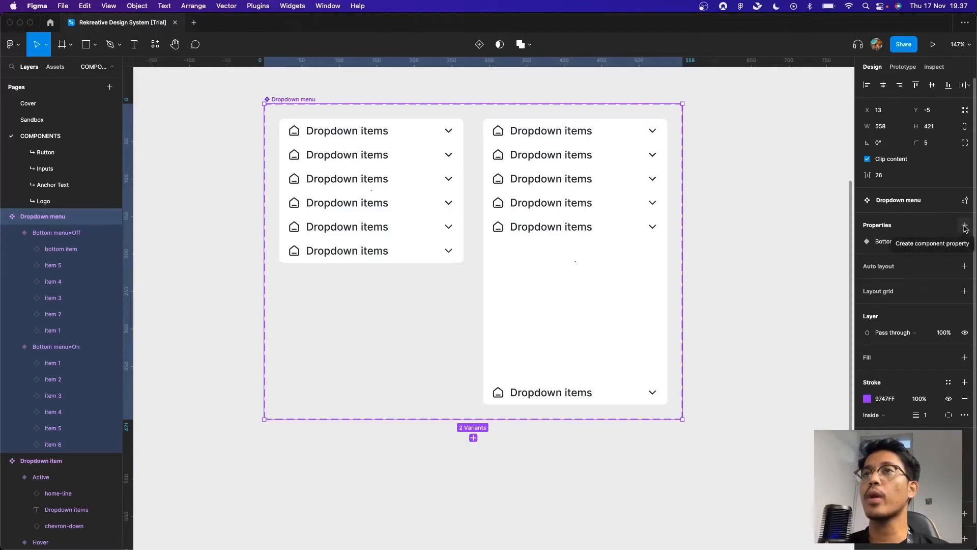
{"action": "left_click", "coordinate": [964, 225]}
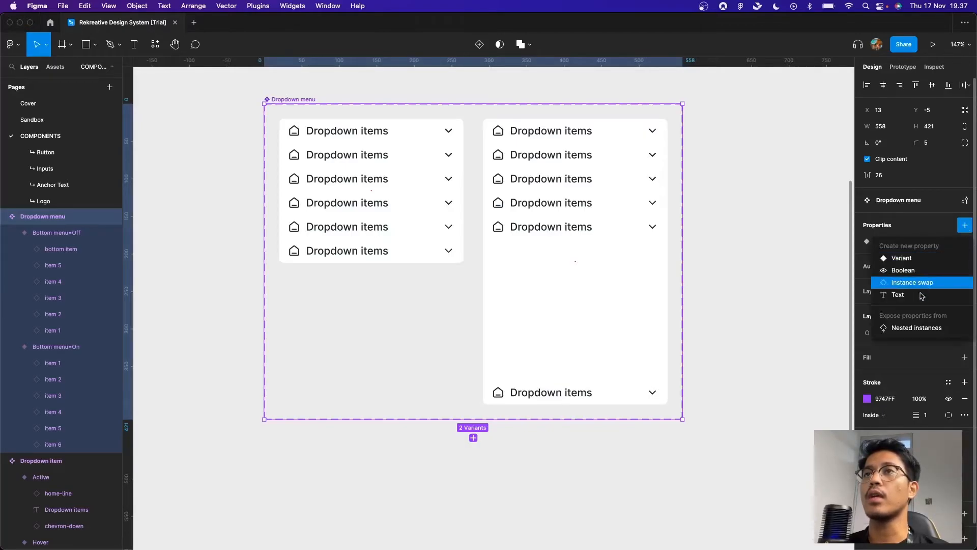
{"action": "left_click", "coordinate": [903, 332]}
{"action": "left_click", "coordinate": [712, 245]}
{"action": "left_click", "coordinate": [712, 261]}
{"action": "left_click", "coordinate": [712, 277]}
{"action": "left_click", "coordinate": [712, 294]}
{"action": "left_click", "coordinate": [712, 310]}
{"action": "left_click", "coordinate": [712, 327]}
{"action": "left_click", "coordinate": [712, 342]}
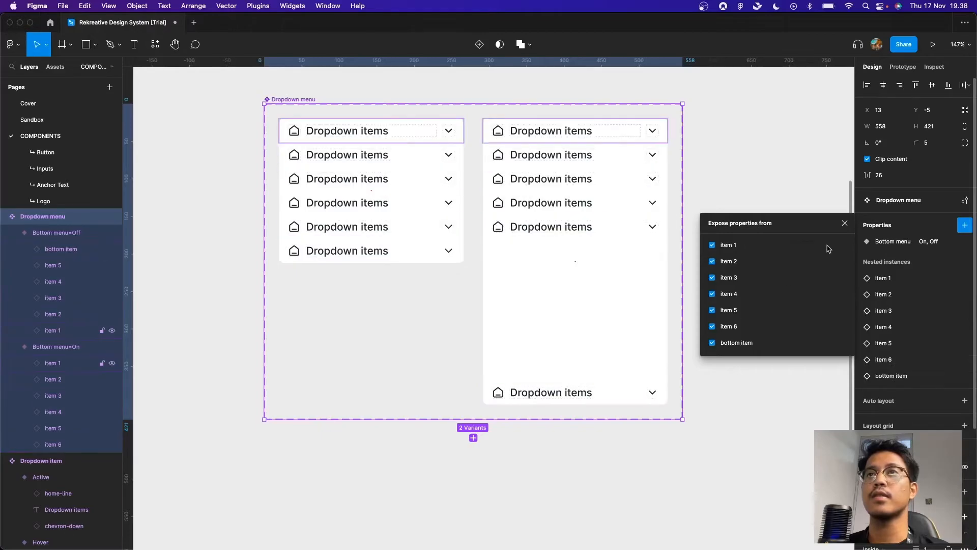
{"action": "left_click", "coordinate": [845, 223]}
{"action": "left_click", "coordinate": [785, 241]}
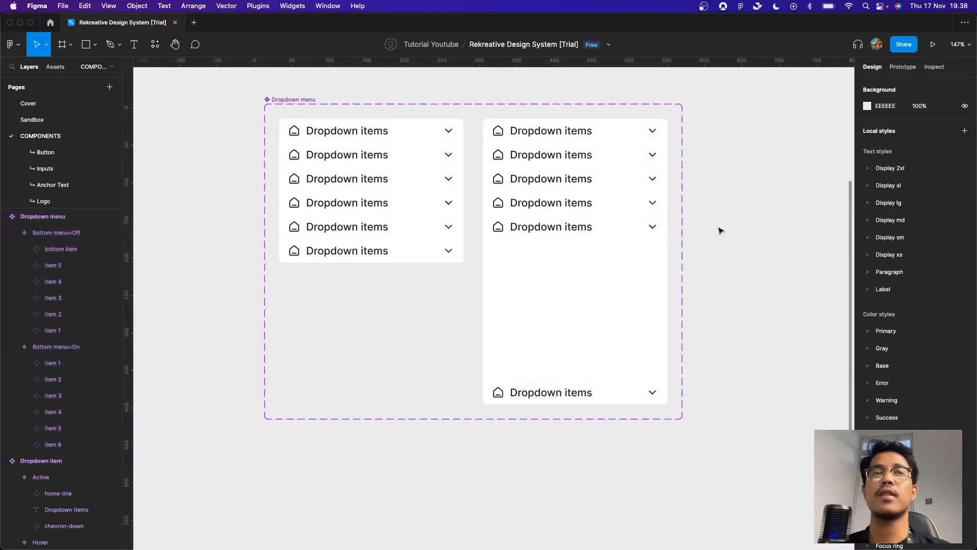
{"action": "scroll", "coordinate": [721, 228], "scroll_direction": "down", "scroll_amount": 5}
{"action": "scroll", "coordinate": [722, 227], "scroll_direction": "right", "scroll_amount": 3}
{"action": "scroll", "coordinate": [771, 219], "scroll_direction": "right", "scroll_amount": 5}
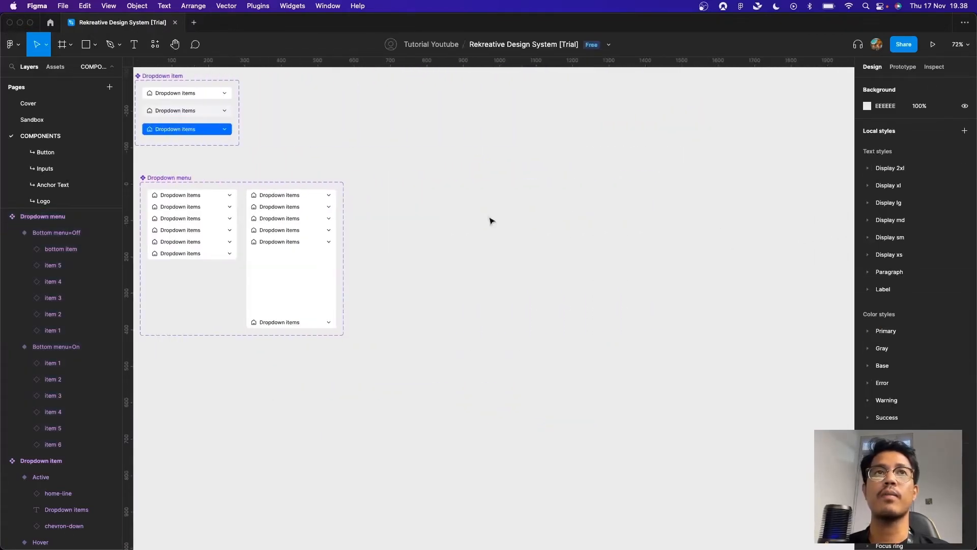
Find the Dropdown menu component in the libraries and place an instance of it in the empty area right of its component set
{"action": "key", "text": "shift+i"}
{"action": "type", "text": "dropw"}
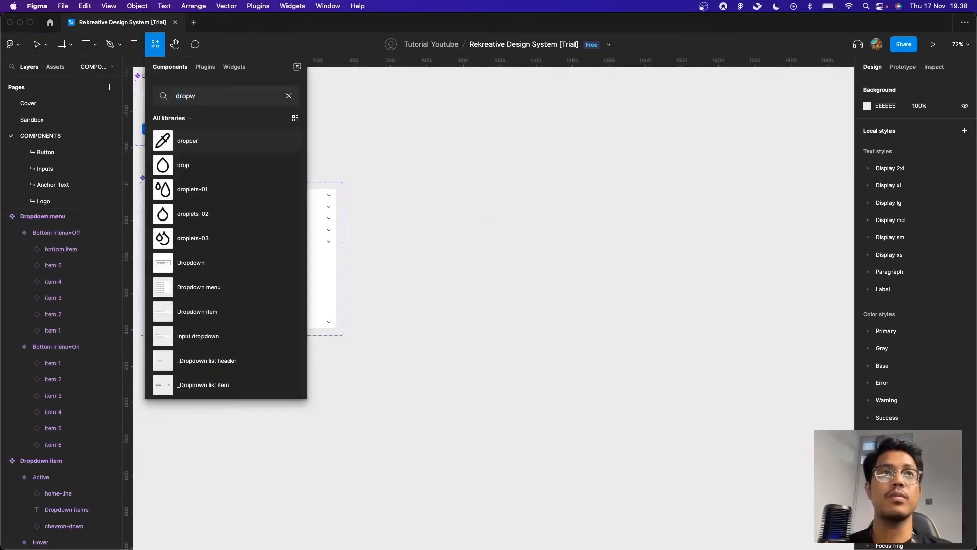
{"action": "key", "text": "BackSpace"}
{"action": "type", "text": "down men"}
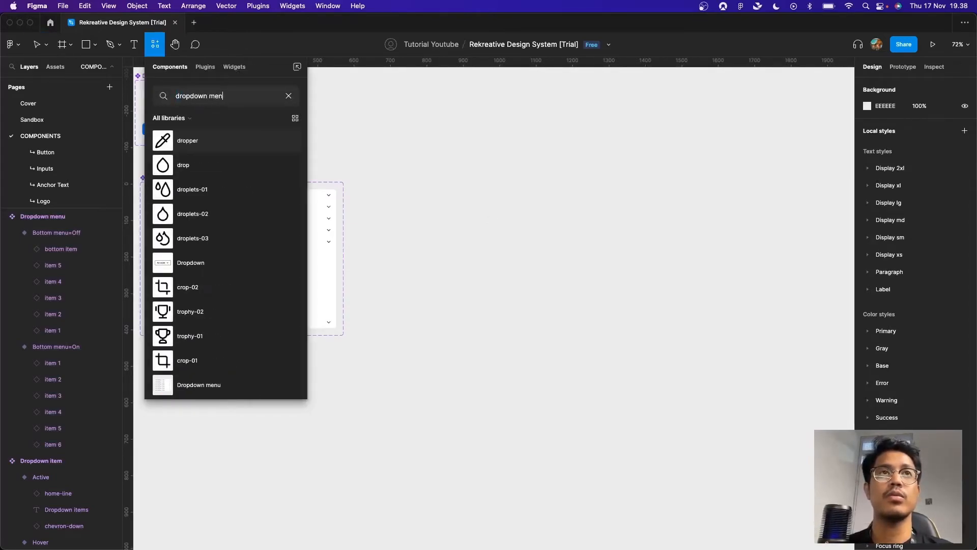
{"action": "type", "text": "u"}
{"action": "left_click_drag", "start_coordinate": [229, 147], "coordinate": [503, 235]}
{"action": "scroll", "coordinate": [502, 236], "scroll_direction": "up", "scroll_amount": 5}
Set item 1 of the Dropdown menu instance to the Active state
{"action": "left_click", "coordinate": [674, 231]}
{"action": "left_click", "coordinate": [535, 203]}
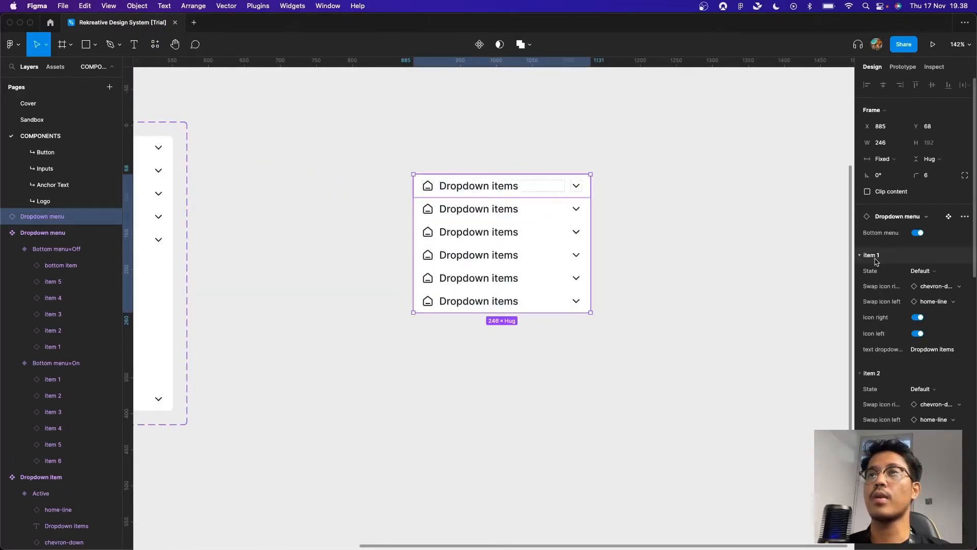
{"action": "scroll", "coordinate": [898, 298], "scroll_direction": "down", "scroll_amount": 3}
{"action": "scroll", "coordinate": [906, 302], "scroll_direction": "up", "scroll_amount": 3}
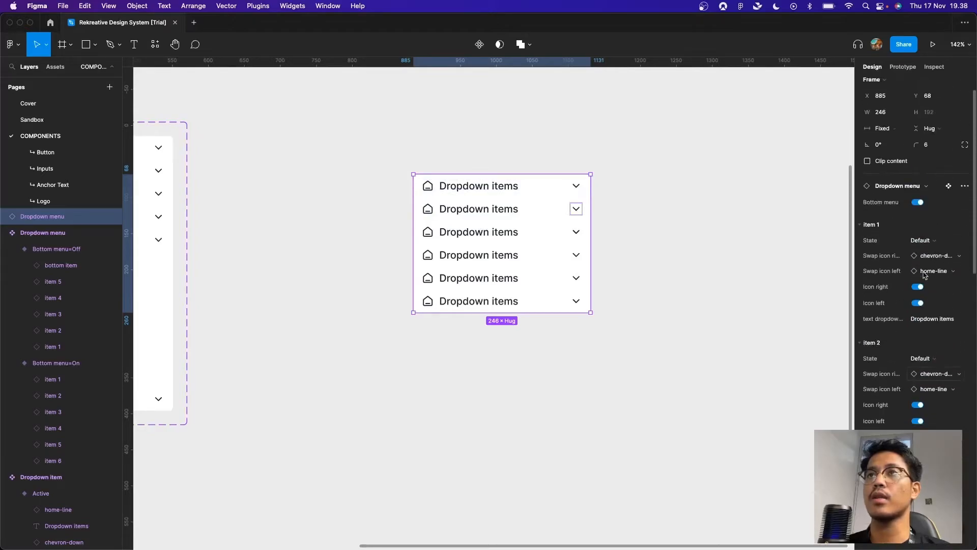
{"action": "left_click", "coordinate": [927, 265]}
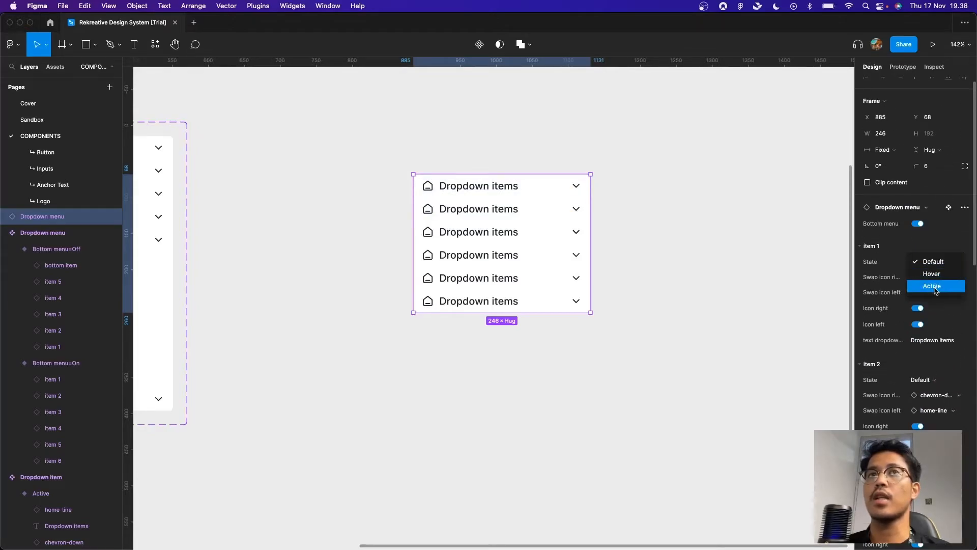
{"action": "left_click", "coordinate": [933, 286]}
{"action": "left_click", "coordinate": [652, 264]}
{"action": "left_click_drag", "start_coordinate": [652, 264], "coordinate": [709, 301]}
{"action": "left_click_drag", "start_coordinate": [458, 263], "coordinate": [595, 253]}
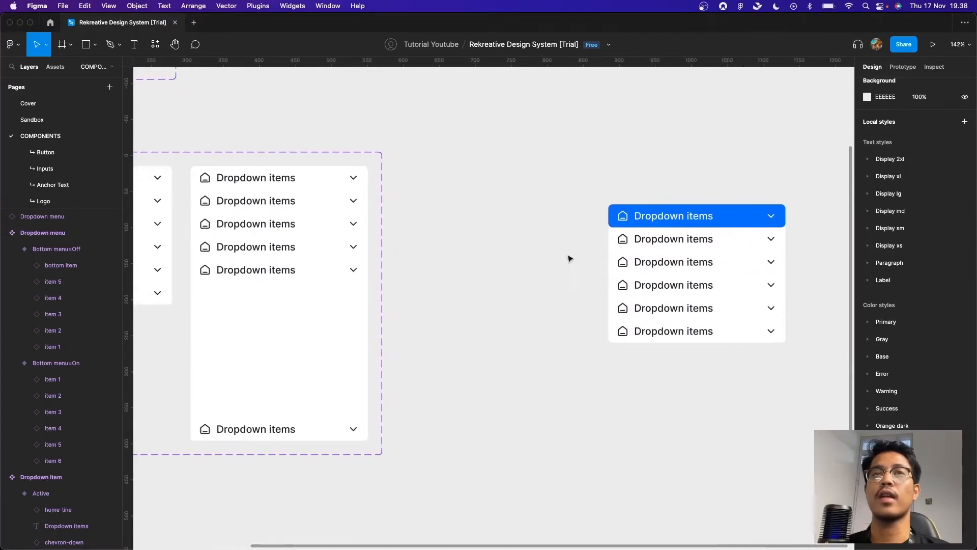
Add a stroke aligned to the outside on both Dropdown menu variants
{"action": "scroll", "coordinate": [575, 258], "scroll_direction": "left", "scroll_amount": 5}
{"action": "left_click", "coordinate": [303, 242]}
{"action": "left_click", "coordinate": [509, 239], "text": "shift"}
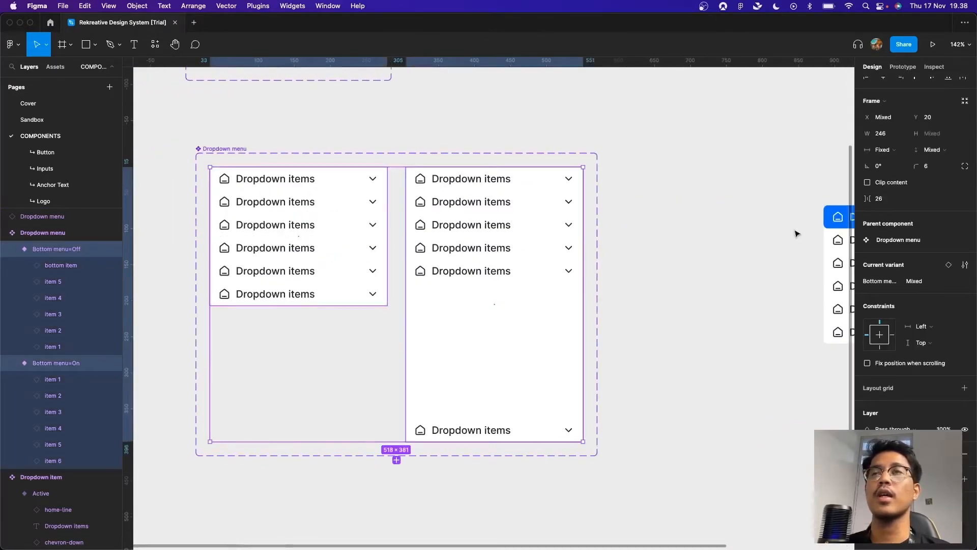
{"action": "scroll", "coordinate": [914, 357], "scroll_direction": "down", "scroll_amount": 3}
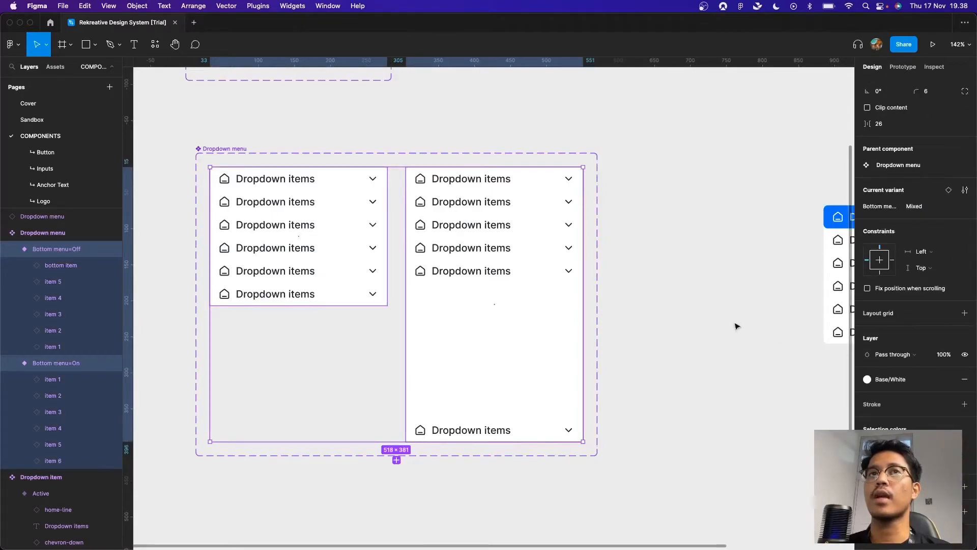
{"action": "left_click", "coordinate": [668, 295]}
{"action": "scroll", "coordinate": [682, 285], "scroll_direction": "left", "scroll_amount": 3}
{"action": "left_click", "coordinate": [357, 225]}
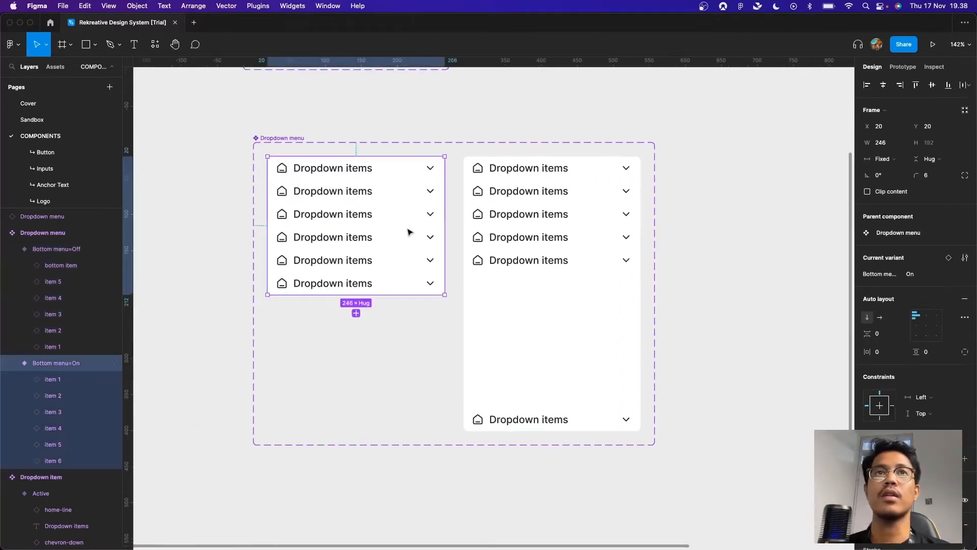
{"action": "left_click", "coordinate": [552, 294], "text": "shift"}
{"action": "scroll", "coordinate": [911, 331], "scroll_direction": "down", "scroll_amount": 3}
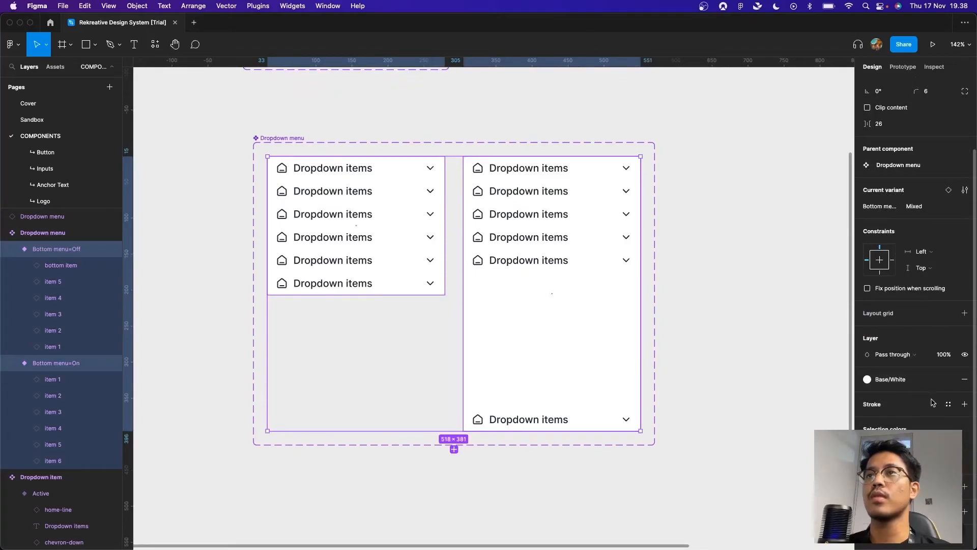
{"action": "left_click", "coordinate": [964, 404]}
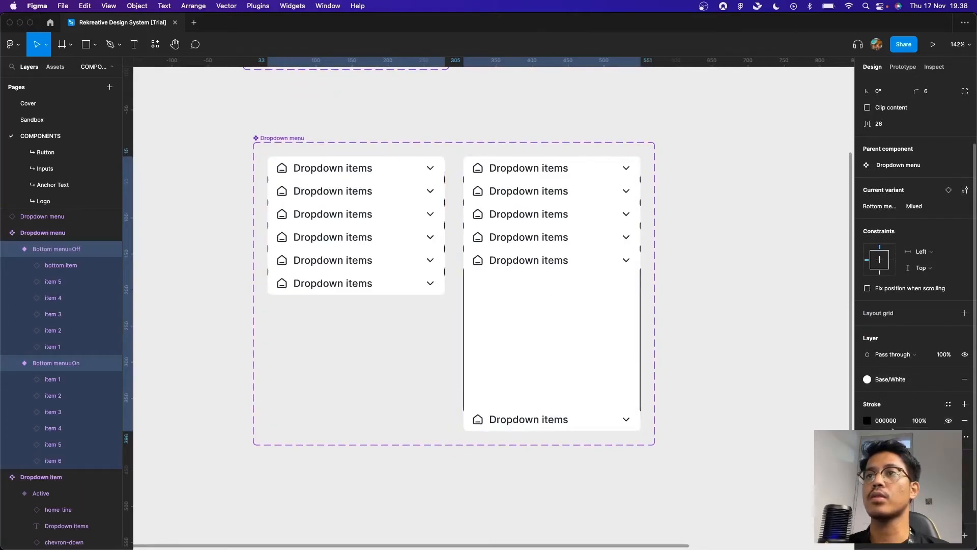
{"action": "left_click", "coordinate": [887, 436]}
Apply the Base/White color style to the stroke of both Dropdown menu variants
{"action": "left_click", "coordinate": [888, 424]}
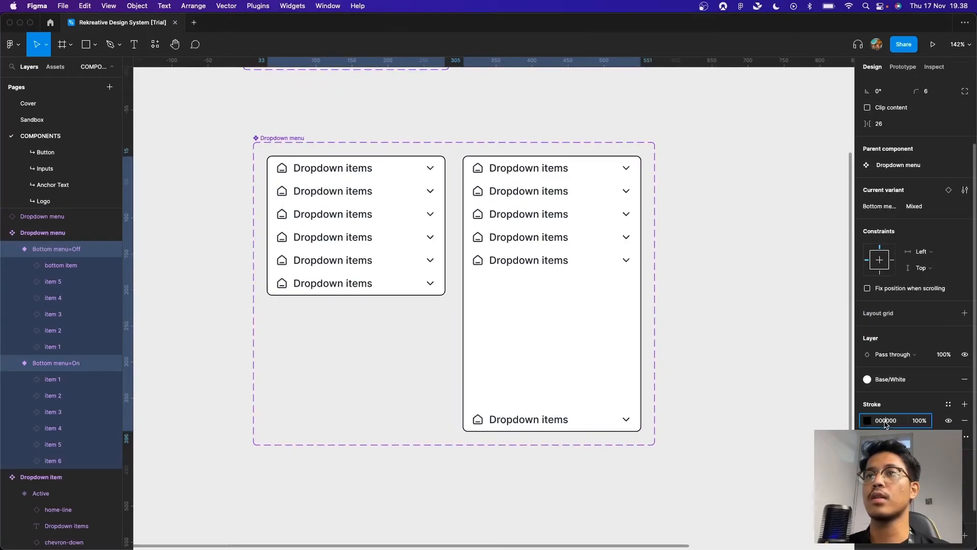
{"action": "double_click", "coordinate": [886, 424]}
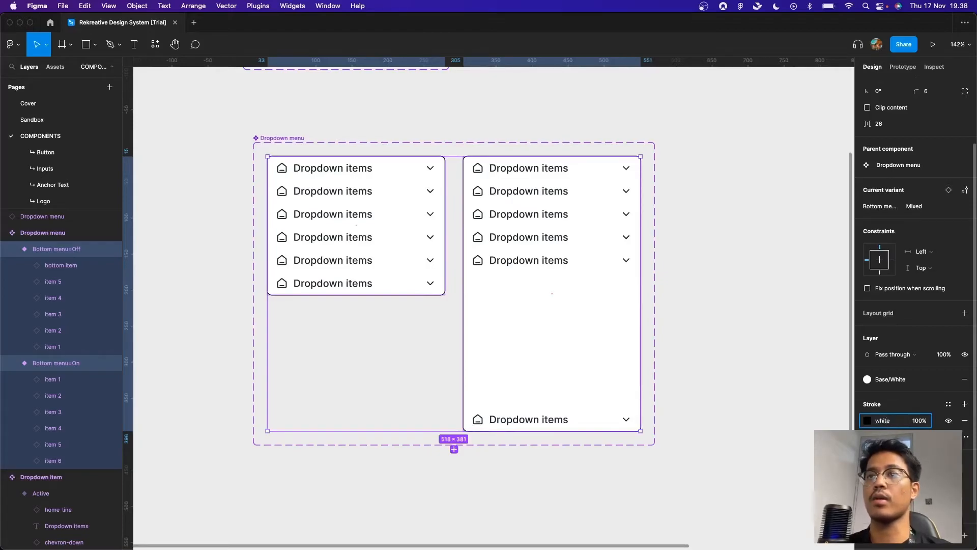
{"action": "left_click", "coordinate": [948, 403]}
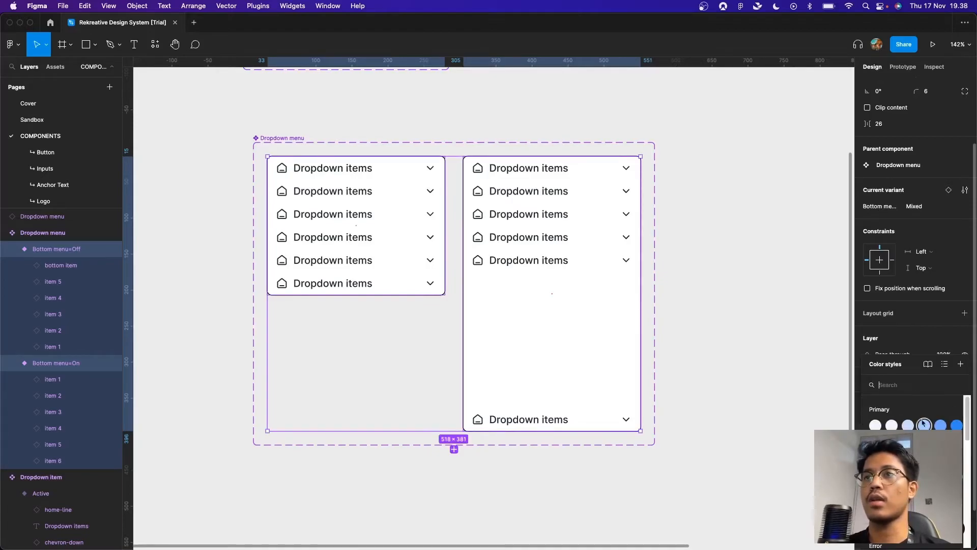
{"action": "left_click", "coordinate": [875, 527]}
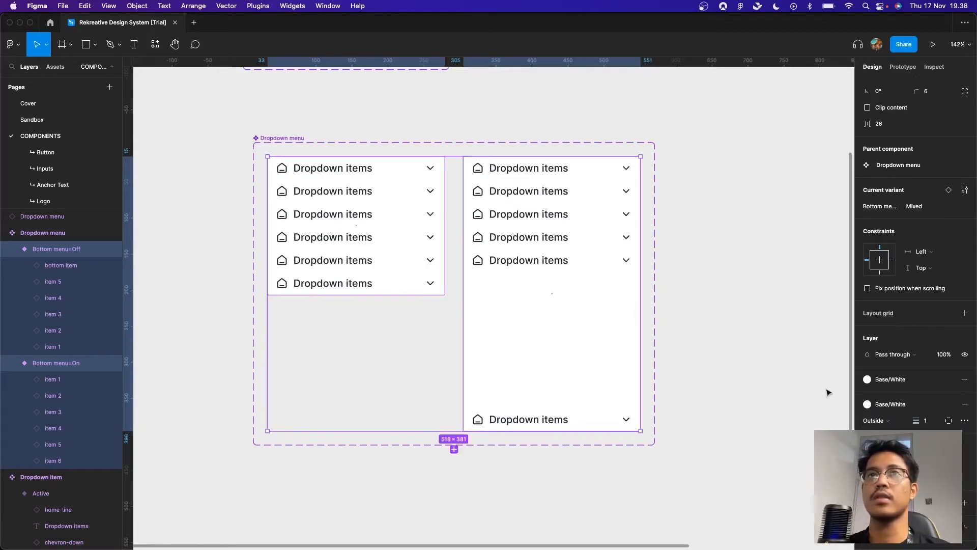
{"action": "left_click", "coordinate": [811, 364]}
{"action": "scroll", "coordinate": [685, 280], "scroll_direction": "down", "scroll_amount": 3}
{"action": "scroll", "coordinate": [514, 323], "scroll_direction": "right", "scroll_amount": 10}
{"action": "scroll", "coordinate": [515, 322], "scroll_direction": "up", "scroll_amount": 3}
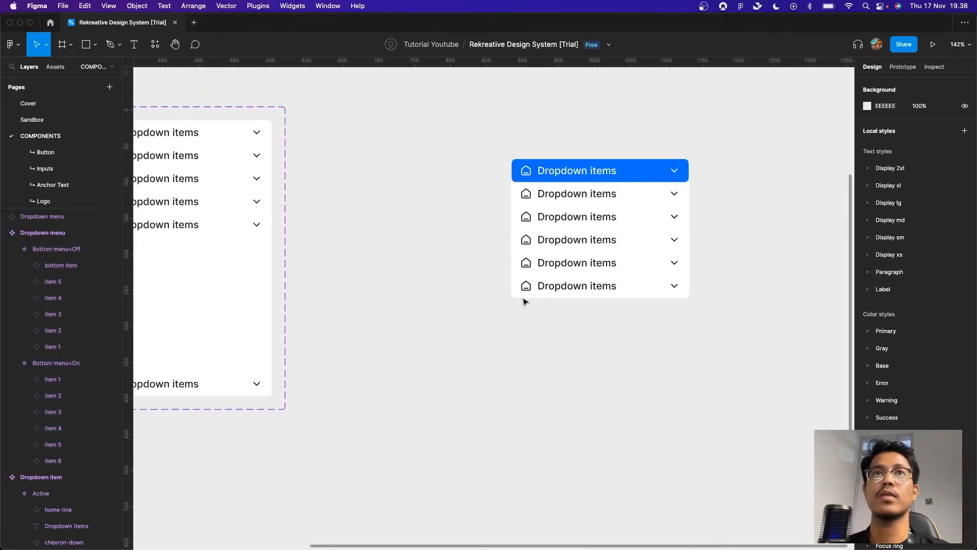
Set the stroke width of both Dropdown menu variants to 4
{"action": "scroll", "coordinate": [373, 211], "scroll_direction": "left", "scroll_amount": 8}
{"action": "left_click", "coordinate": [351, 217]}
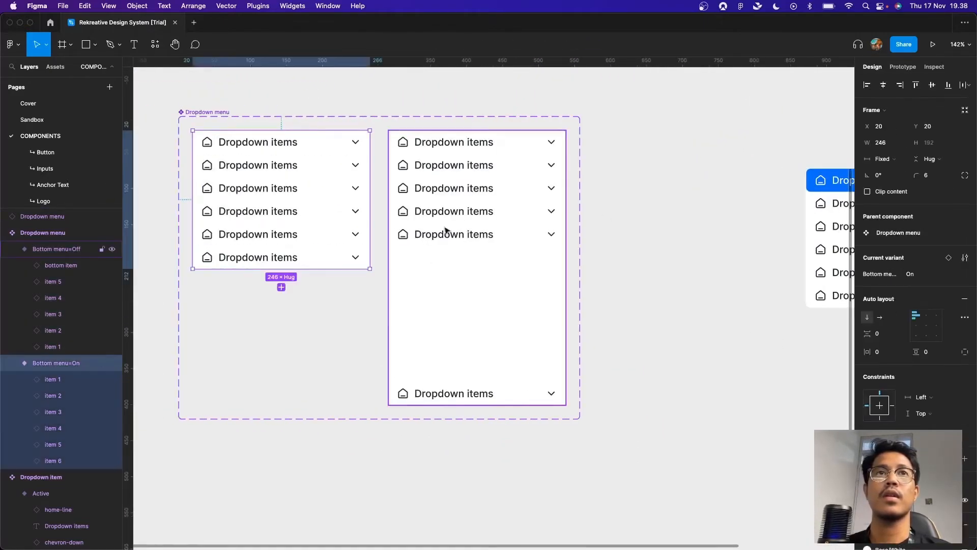
{"action": "left_click", "coordinate": [445, 230], "text": "shift"}
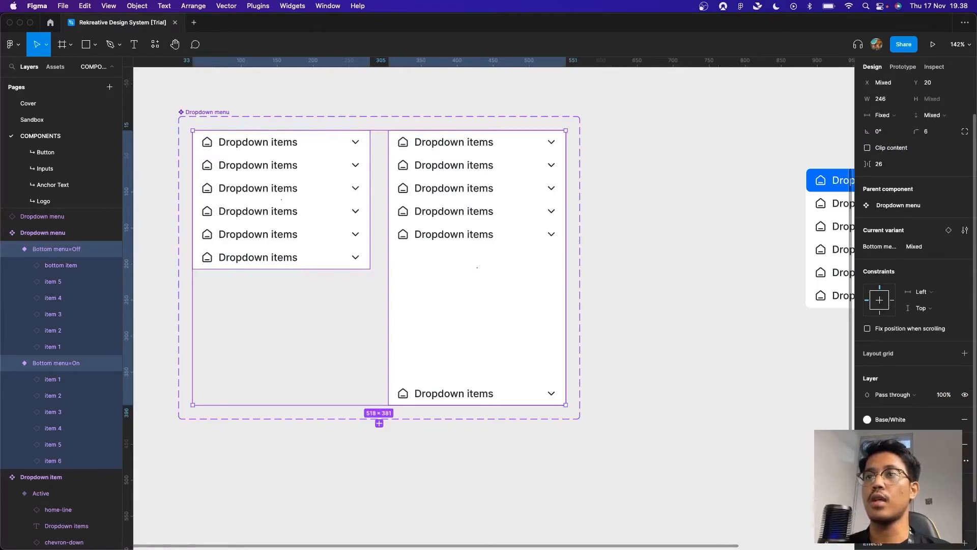
{"action": "left_click", "coordinate": [764, 375]}
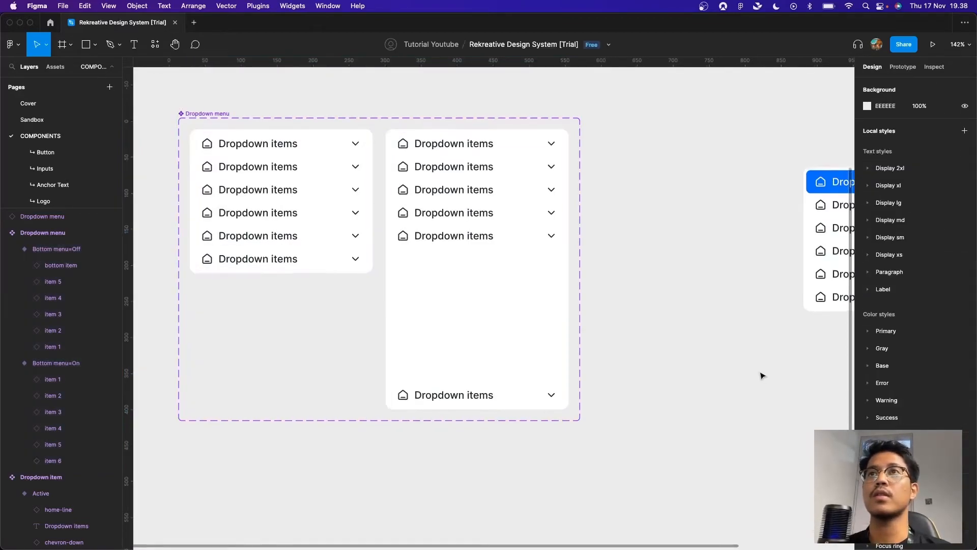
{"action": "scroll", "coordinate": [662, 363], "scroll_direction": "right", "scroll_amount": 6}
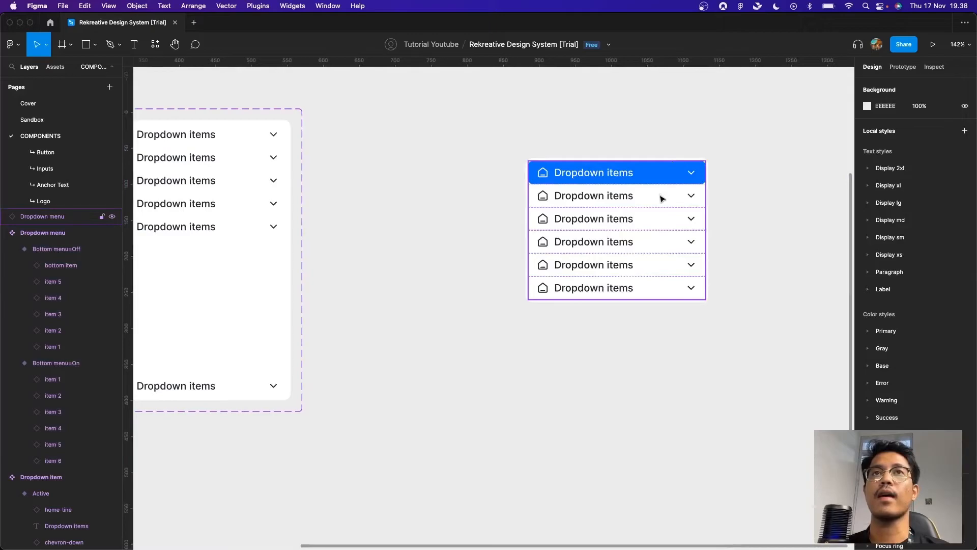
Set item 1 of the Dropdown menu instance back to the Default state
{"action": "scroll", "coordinate": [732, 223], "scroll_direction": "down", "scroll_amount": 5}
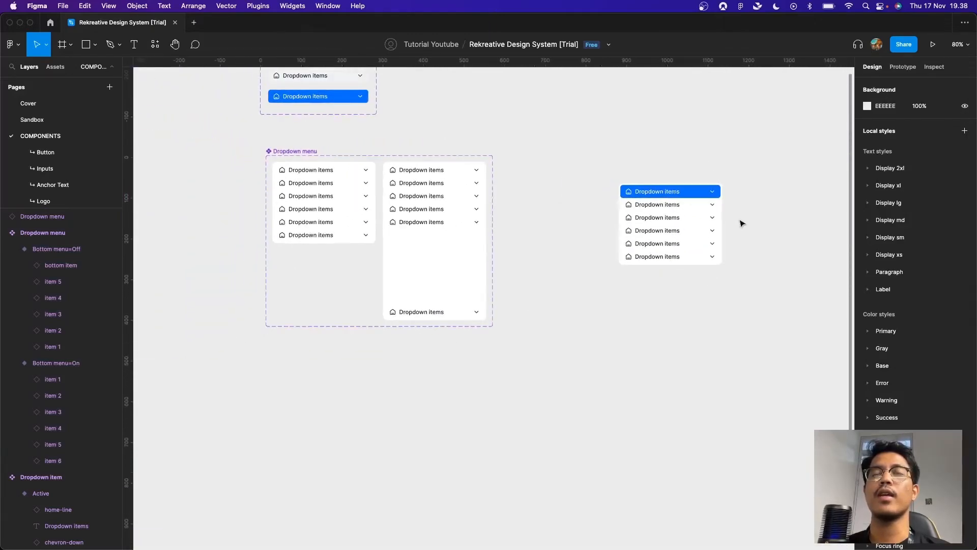
{"action": "scroll", "coordinate": [740, 223], "scroll_direction": "up", "scroll_amount": 1}
{"action": "left_click_drag", "start_coordinate": [441, 244], "coordinate": [639, 435]}
{"action": "scroll", "coordinate": [487, 268], "scroll_direction": "up", "scroll_amount": 1}
{"action": "scroll", "coordinate": [487, 267], "scroll_direction": "up", "scroll_amount": 3}
{"action": "scroll", "coordinate": [589, 294], "scroll_direction": "down", "scroll_amount": 3}
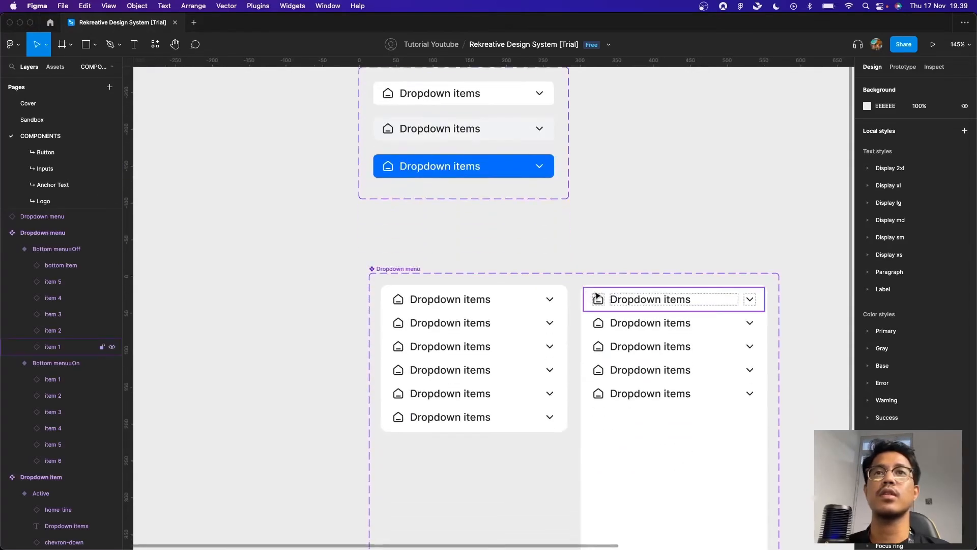
{"action": "scroll", "coordinate": [611, 297], "scroll_direction": "down", "scroll_amount": 2}
{"action": "scroll", "coordinate": [687, 298], "scroll_direction": "right", "scroll_amount": 3}
{"action": "scroll", "coordinate": [696, 304], "scroll_direction": "right", "scroll_amount": 4}
{"action": "left_click", "coordinate": [600, 305]}
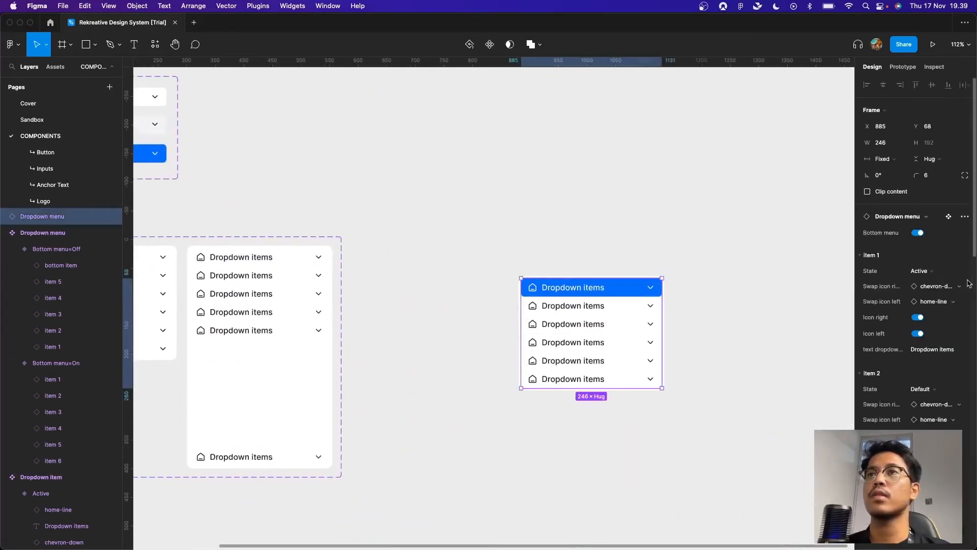
{"action": "left_click", "coordinate": [922, 270]}
{"action": "left_click", "coordinate": [931, 247]}
{"action": "left_click", "coordinate": [744, 303]}
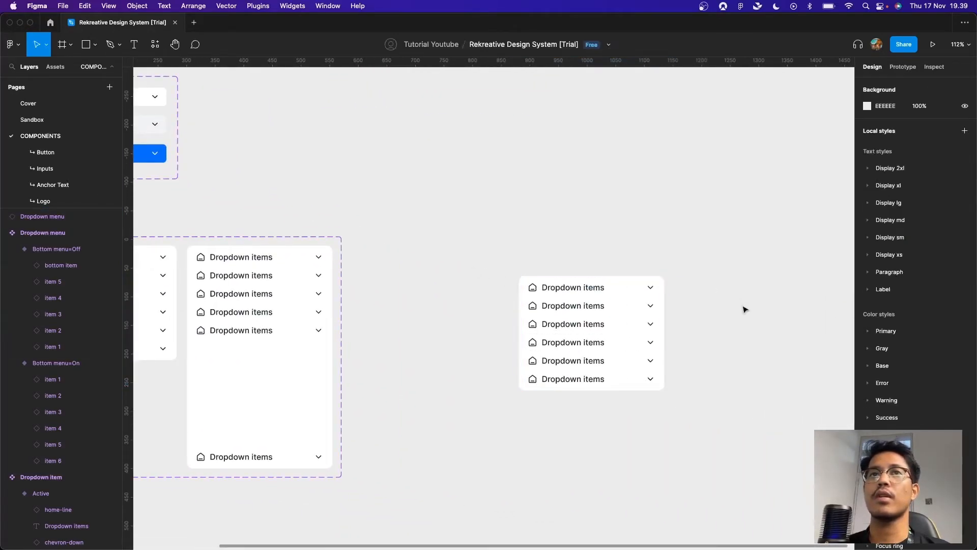
Apply a soft drop-shadow effect style to both Dropdown menu variants
{"action": "scroll", "coordinate": [663, 271], "scroll_direction": "down", "scroll_amount": 2}
{"action": "scroll", "coordinate": [663, 271], "scroll_direction": "right", "scroll_amount": 2}
{"action": "scroll", "coordinate": [663, 270], "scroll_direction": "down", "scroll_amount": 5}
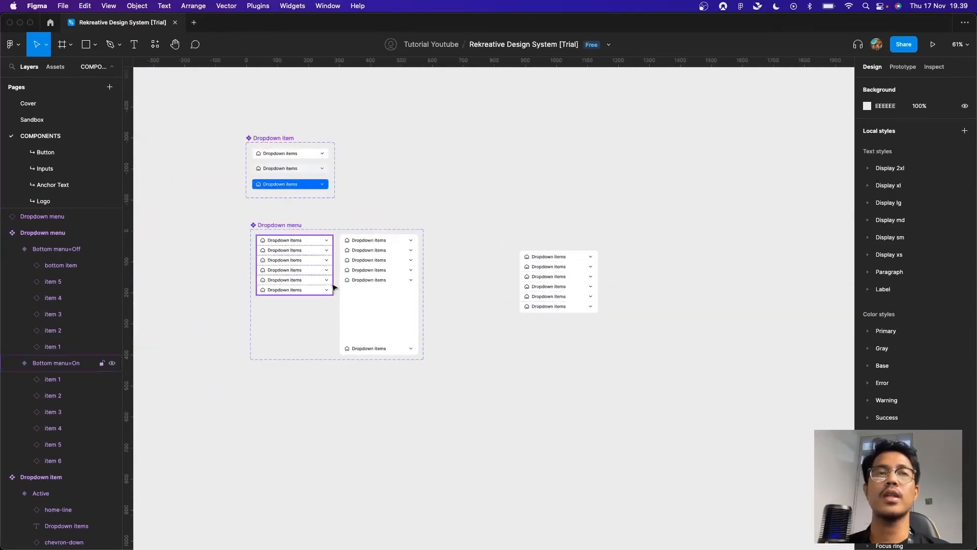
{"action": "scroll", "coordinate": [316, 280], "scroll_direction": "up", "scroll_amount": 5}
{"action": "left_click", "coordinate": [305, 277]}
{"action": "left_click", "coordinate": [443, 314], "text": "shift"}
{"action": "scroll", "coordinate": [935, 411], "scroll_direction": "down", "scroll_amount": 3}
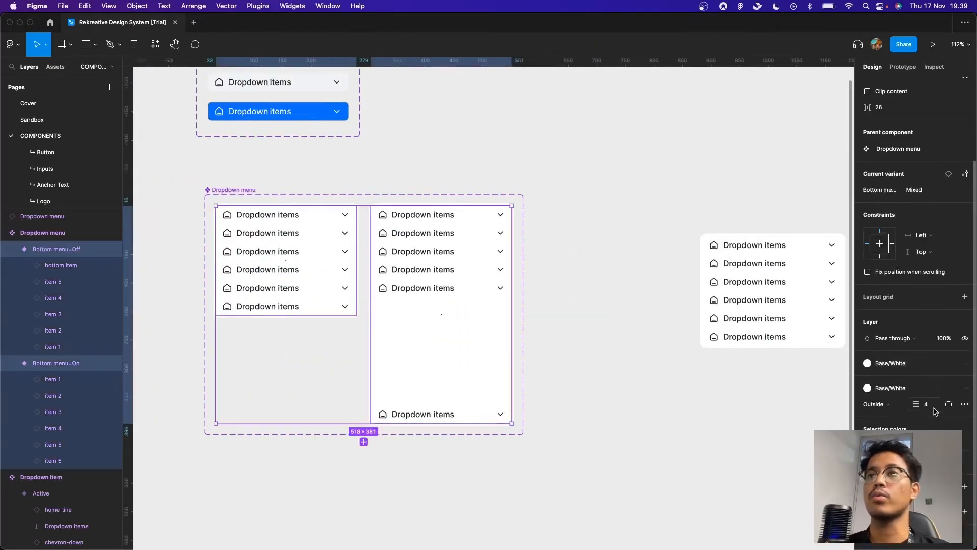
{"action": "left_click", "coordinate": [948, 486]}
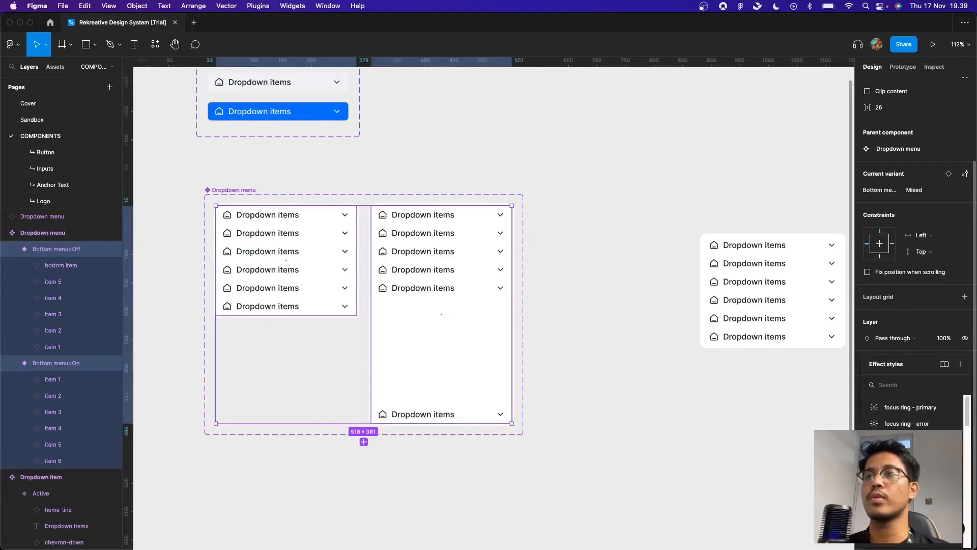
{"action": "scroll", "coordinate": [910, 412], "scroll_direction": "down", "scroll_amount": 10}
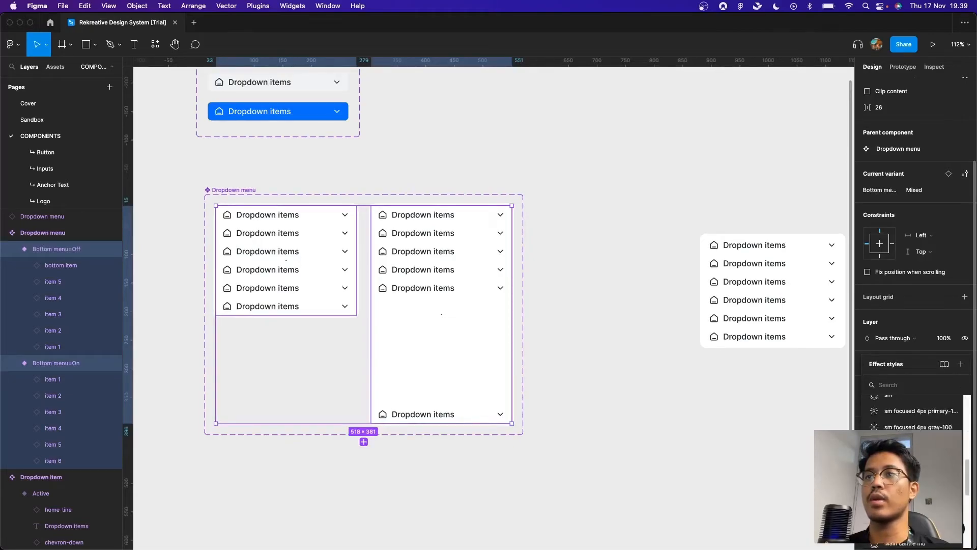
{"action": "scroll", "coordinate": [911, 412], "scroll_direction": "up", "scroll_amount": 5}
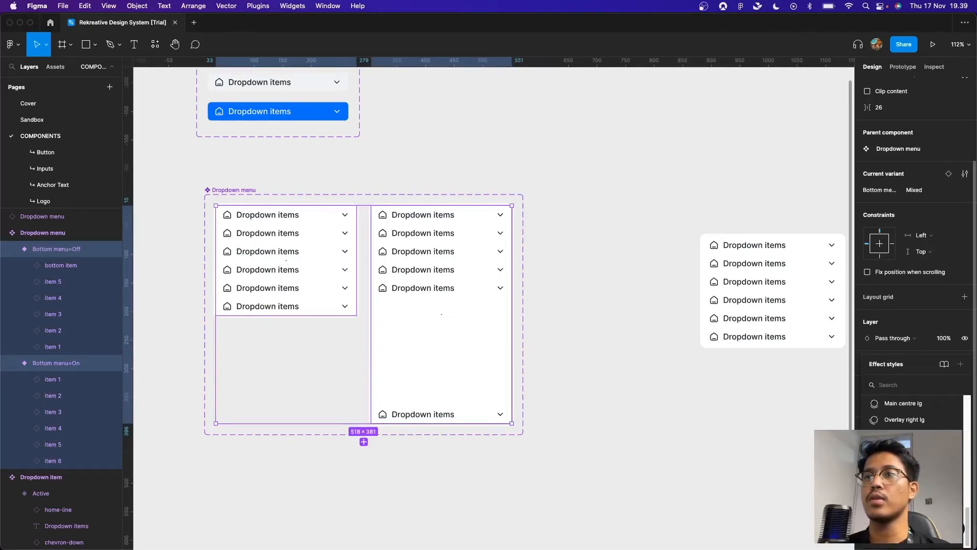
{"action": "scroll", "coordinate": [911, 413], "scroll_direction": "up", "scroll_amount": 2}
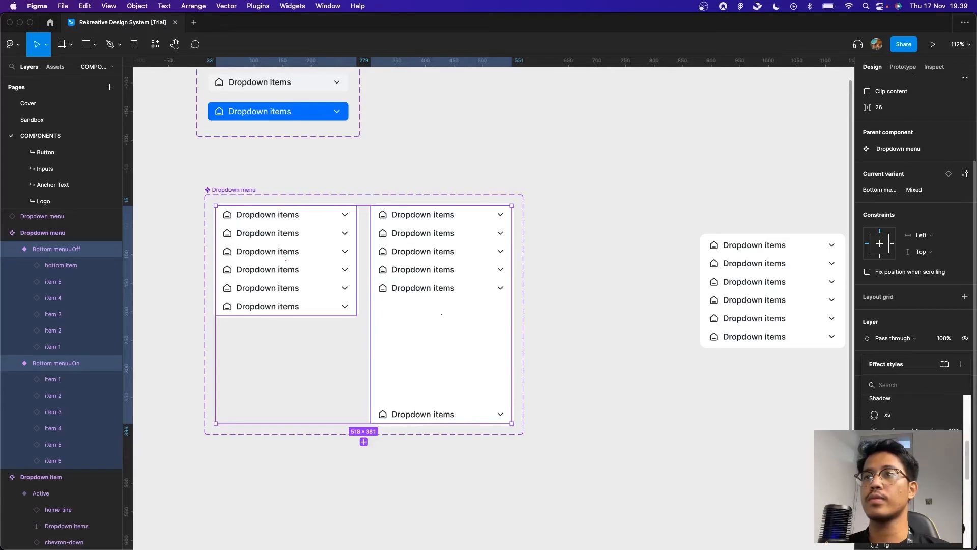
{"action": "left_click", "coordinate": [905, 420]}
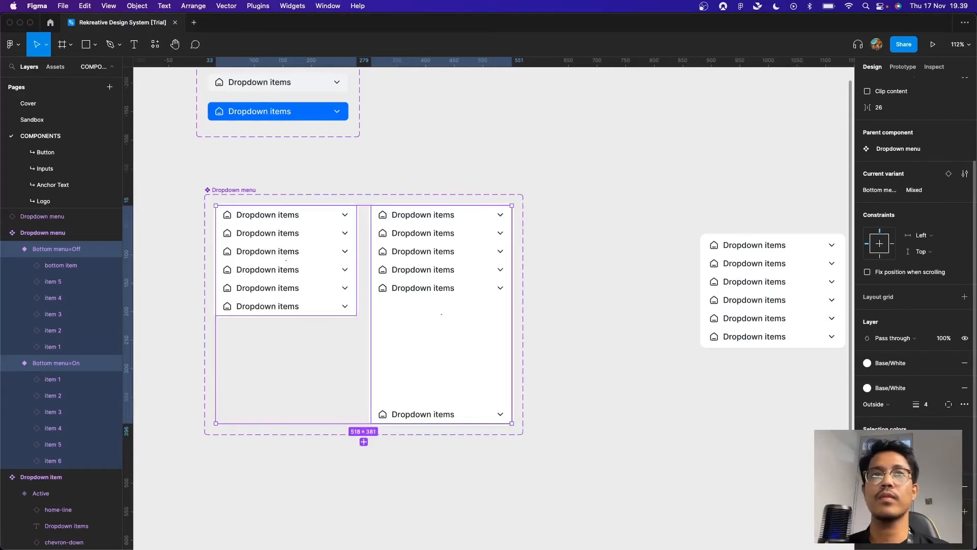
{"action": "scroll", "coordinate": [914, 412], "scroll_direction": "down", "scroll_amount": 3}
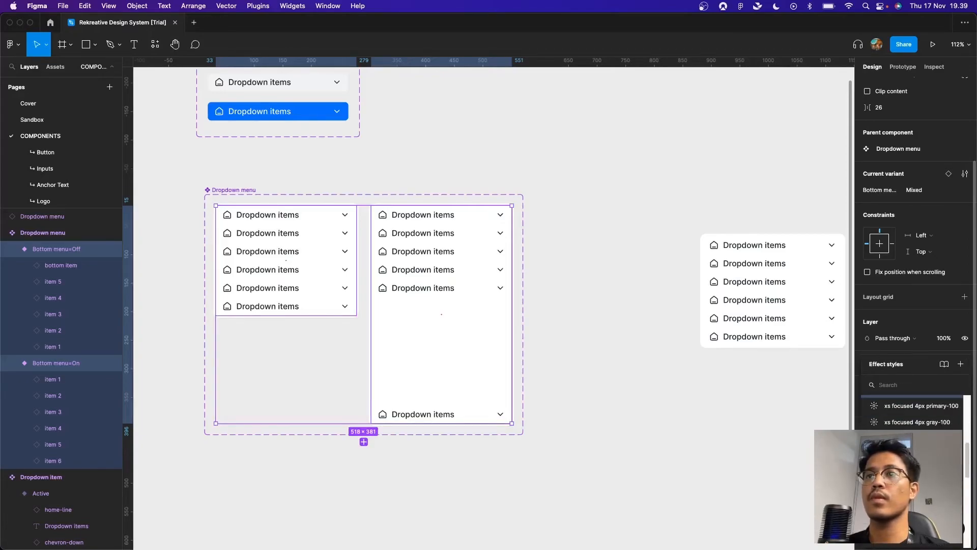
{"action": "left_click", "coordinate": [904, 458]}
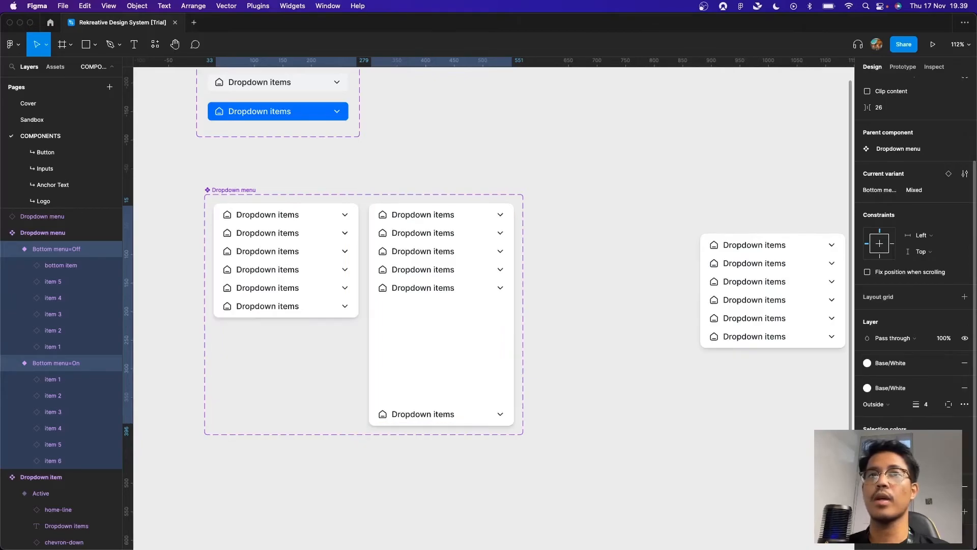
{"action": "left_click", "coordinate": [715, 427]}
Move the Dropdown menu instance slightly lower and farther from the component set
{"action": "left_click_drag", "start_coordinate": [739, 415], "coordinate": [487, 418]}
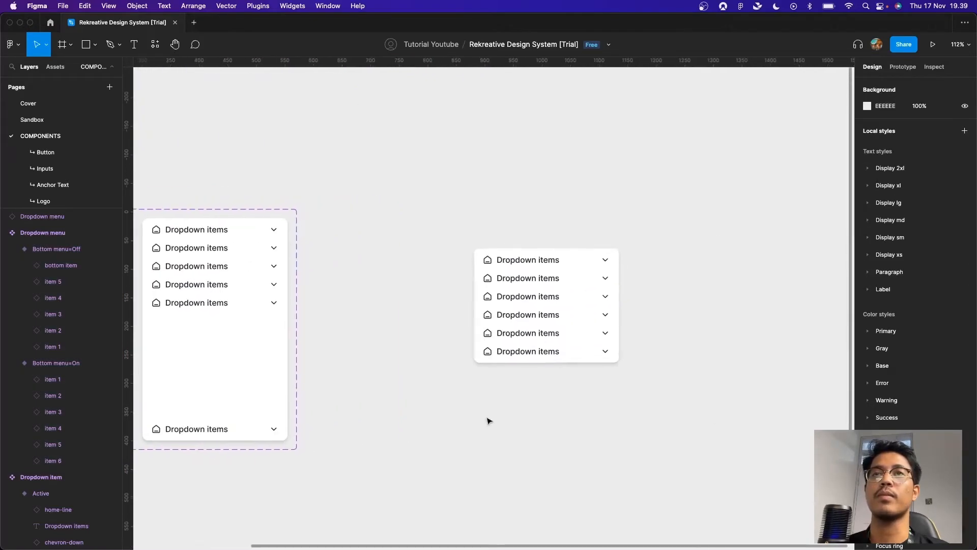
{"action": "left_click_drag", "start_coordinate": [556, 305], "coordinate": [606, 339]}
{"action": "left_click", "coordinate": [564, 247]}
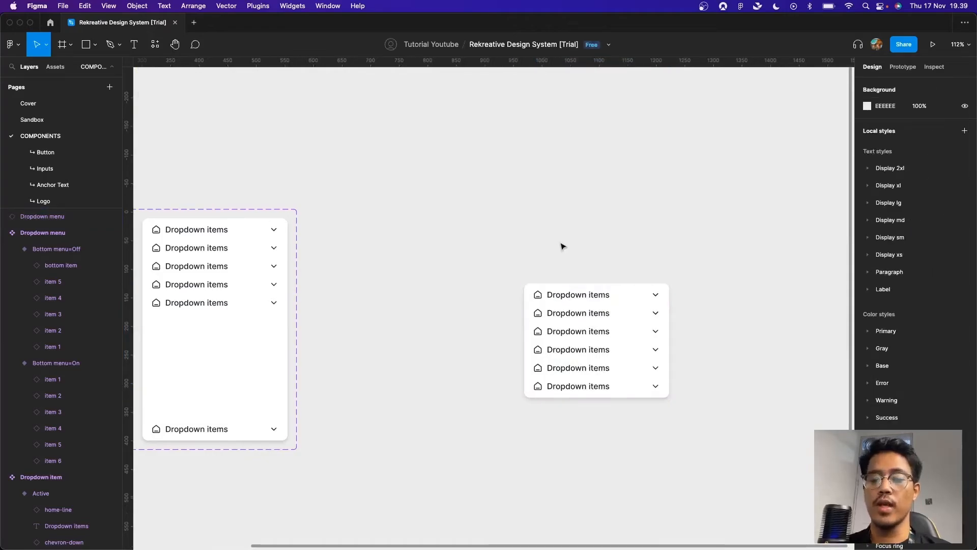
Place a Button component instance just above the Dropdown menu instance and set its size to lg
{"action": "key", "text": "shift+i"}
{"action": "type", "text": "button"}
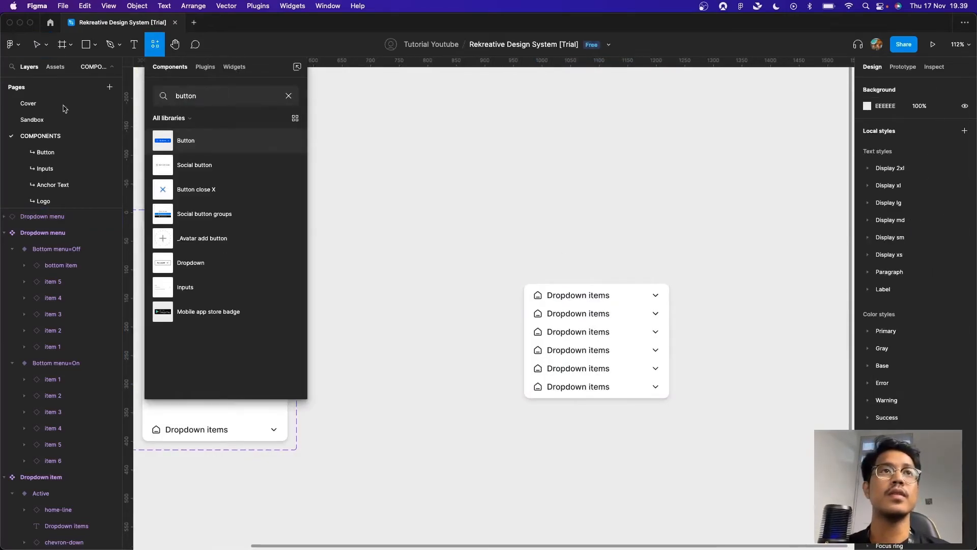
{"action": "left_click_drag", "start_coordinate": [163, 141], "coordinate": [546, 274]}
{"action": "left_click", "coordinate": [929, 297]}
{"action": "left_click", "coordinate": [929, 318]}
{"action": "left_click", "coordinate": [672, 255]}
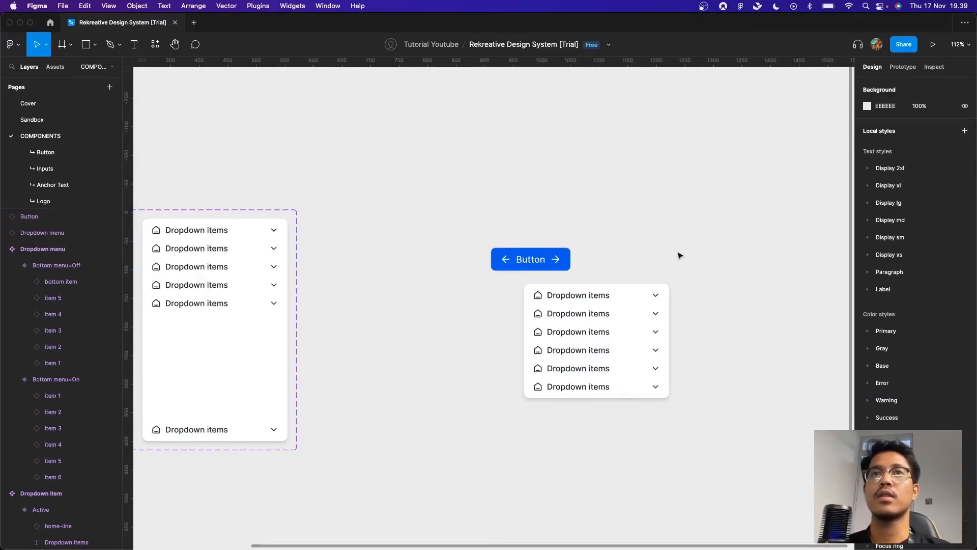
Add an Android Small phone frame beside the instances and move the Button instance into it
{"action": "scroll", "coordinate": [591, 229], "scroll_direction": "down", "scroll_amount": 5}
{"action": "key", "text": "f"}
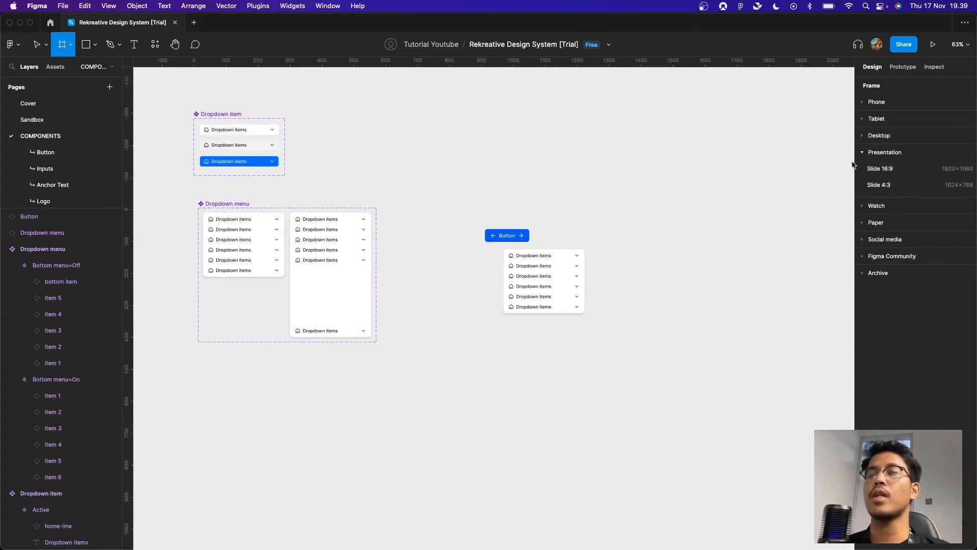
{"action": "left_click", "coordinate": [893, 107]}
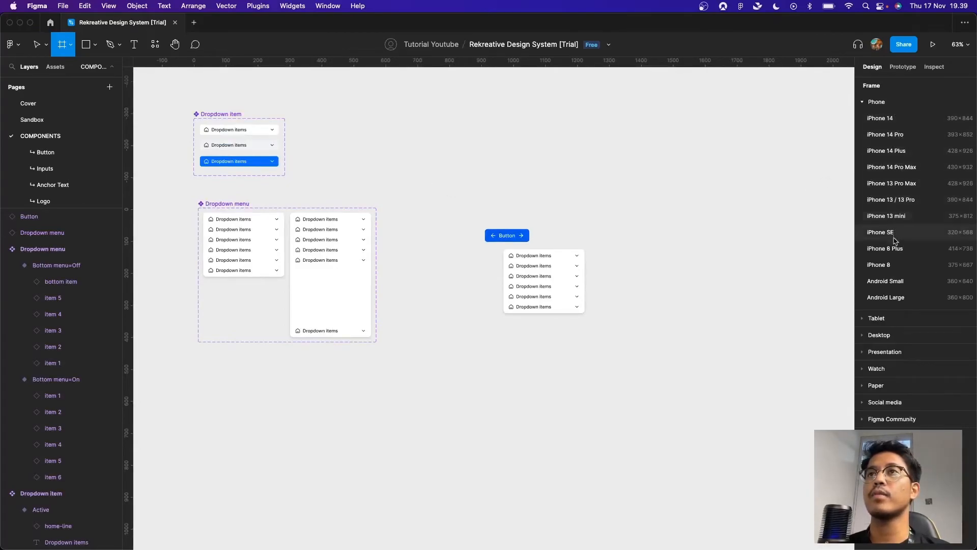
{"action": "left_click", "coordinate": [885, 279]}
{"action": "left_click", "coordinate": [522, 227]}
{"action": "left_click_drag", "start_coordinate": [509, 235], "coordinate": [622, 235]}
Move the Dropdown menu instance away from the Android Small frame, to X 895, Y 86
{"action": "left_click", "coordinate": [534, 272]}
{"action": "left_click_drag", "start_coordinate": [531, 273], "coordinate": [452, 252]}
{"action": "scroll", "coordinate": [650, 273], "scroll_direction": "up", "scroll_amount": 3}
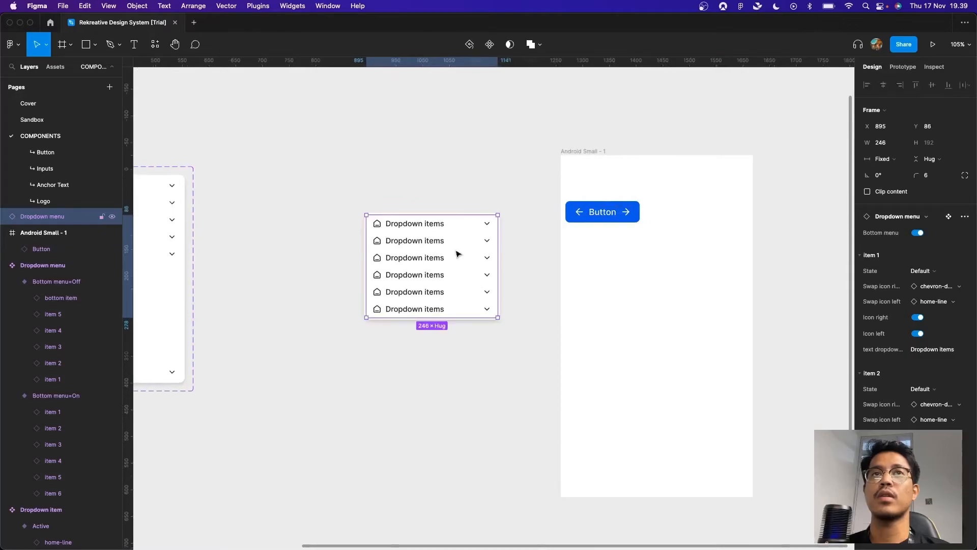
{"action": "left_click", "coordinate": [529, 235]}
Set the Button instance's text to Action and hide its left icon
{"action": "left_click", "coordinate": [609, 216]}
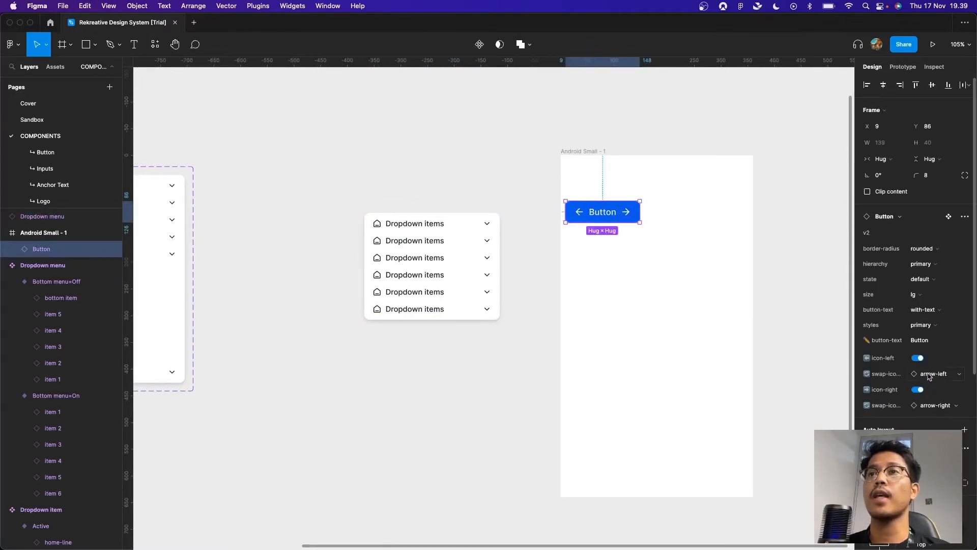
{"action": "left_click", "coordinate": [937, 340]}
{"action": "type", "text": "Acti"}
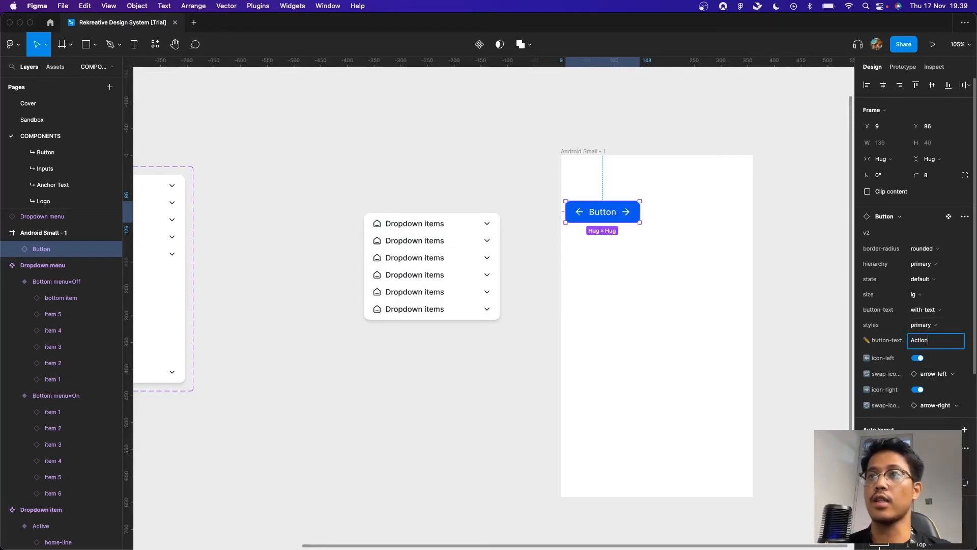
{"action": "key", "text": "Return"}
{"action": "left_click", "coordinate": [918, 358]}
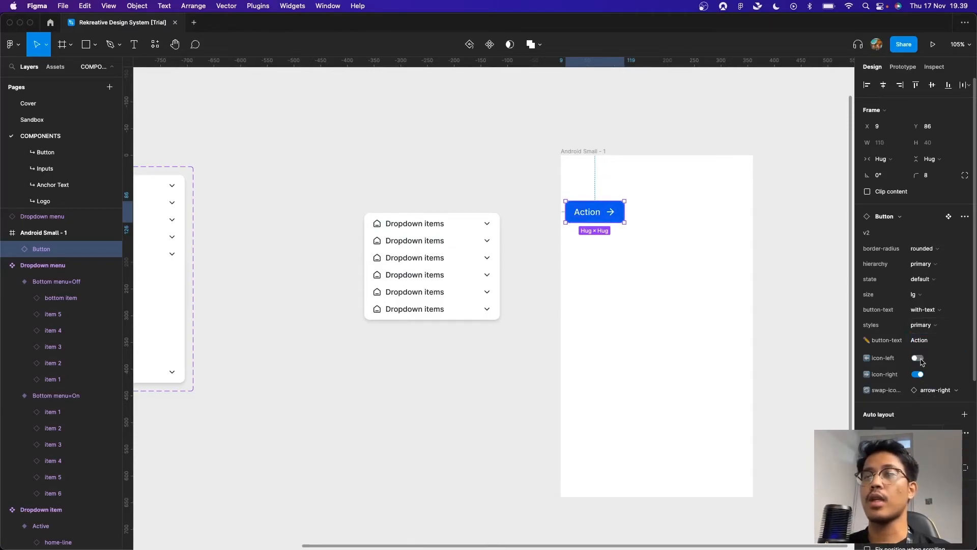
Swap the Action button's right icon for the chevron-down icon
{"action": "left_click", "coordinate": [932, 394]}
{"action": "type", "text": "chevron"}
{"action": "left_click", "coordinate": [932, 408]}
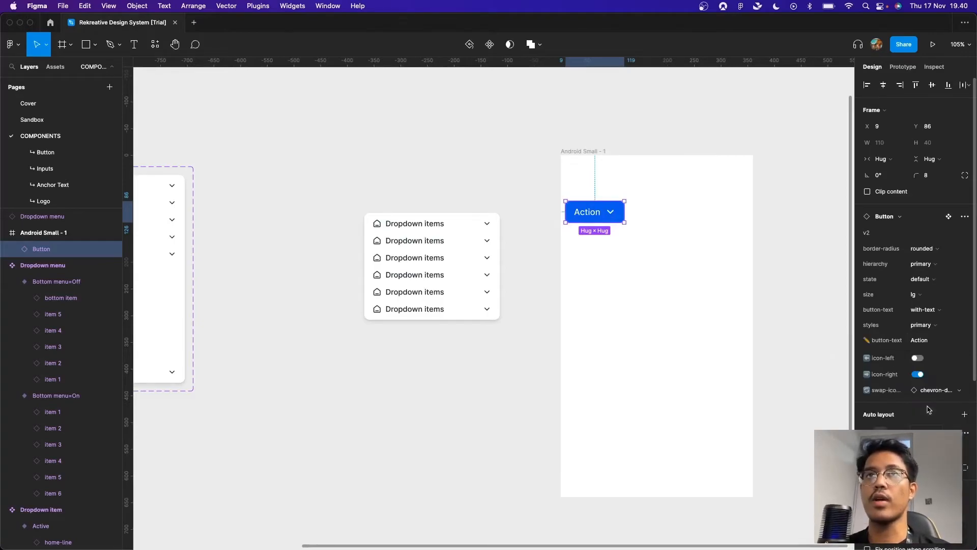
{"action": "left_click", "coordinate": [492, 209]}
Move the Action button to X 34, Y 45 inside the Android Small frame
{"action": "left_click", "coordinate": [465, 247]}
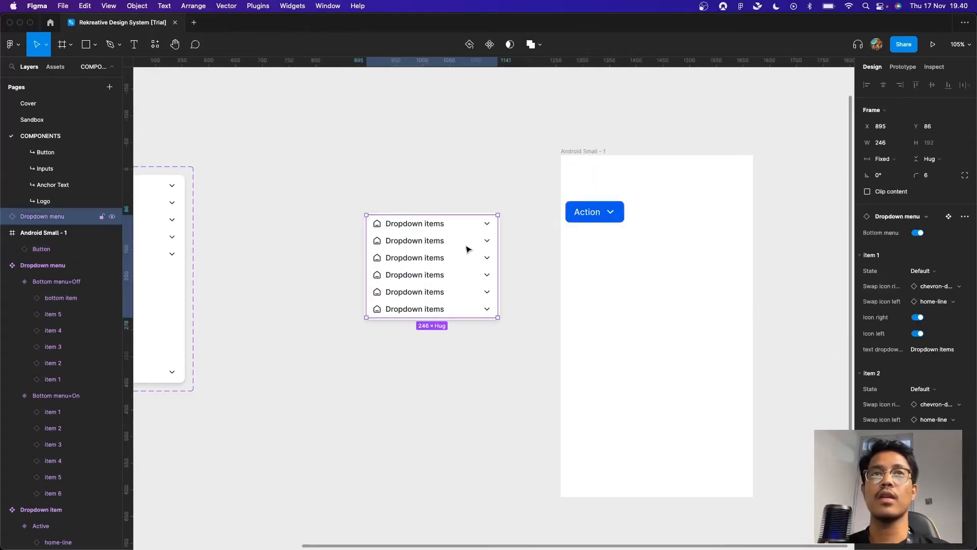
{"action": "scroll", "coordinate": [406, 244], "scroll_direction": "right", "scroll_amount": 3}
{"action": "scroll", "coordinate": [356, 239], "scroll_direction": "up", "scroll_amount": 3}
{"action": "scroll", "coordinate": [385, 241], "scroll_direction": "down", "scroll_amount": 1}
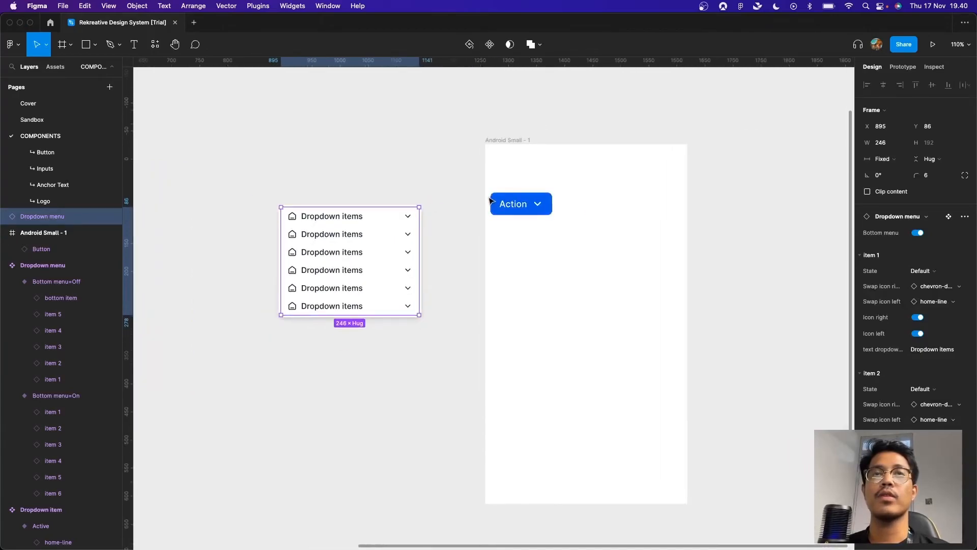
{"action": "left_click", "coordinate": [559, 213]}
{"action": "left_click_drag", "start_coordinate": [515, 203], "coordinate": [529, 182]}
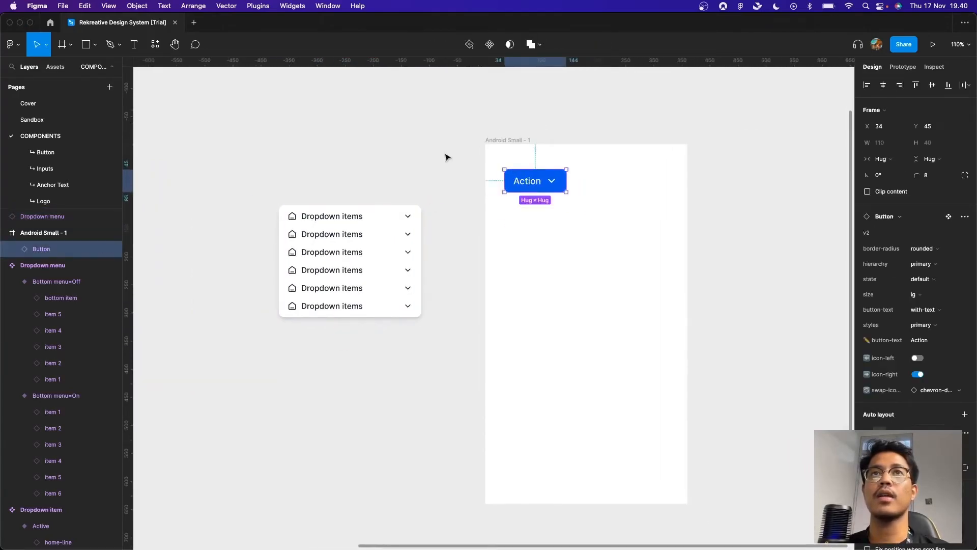
{"action": "left_click", "coordinate": [482, 171]}
Add a prototype connection from the Default variant of Dropdown item to its Hover variant
{"action": "scroll", "coordinate": [403, 181], "scroll_direction": "down", "scroll_amount": 5}
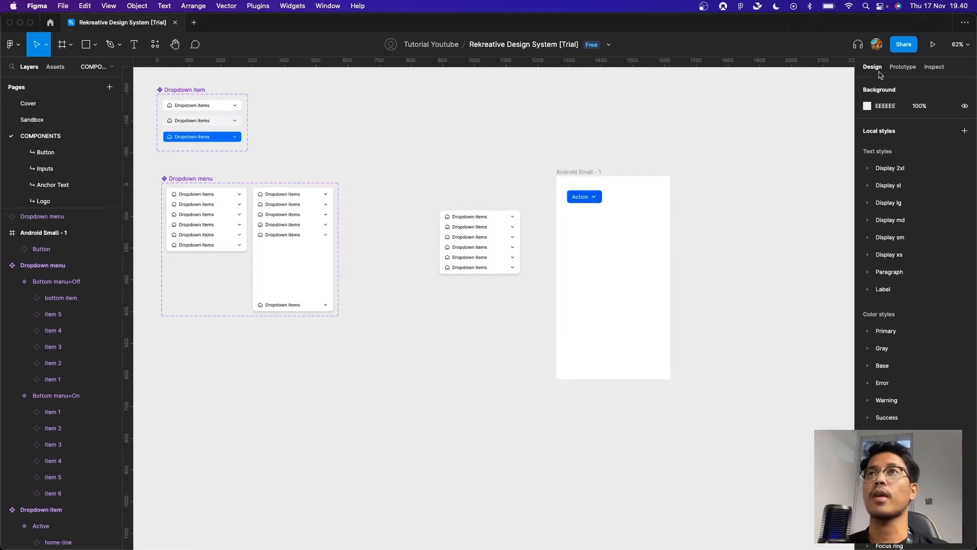
{"action": "left_click", "coordinate": [902, 67]}
{"action": "left_click_drag", "start_coordinate": [447, 158], "coordinate": [442, 205]}
{"action": "scroll", "coordinate": [576, 259], "scroll_direction": "left", "scroll_amount": 5}
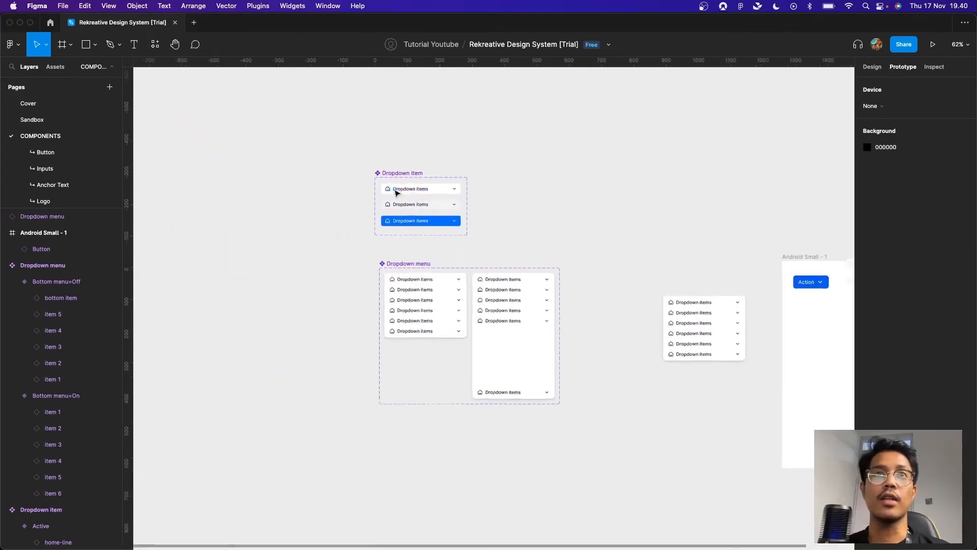
{"action": "scroll", "coordinate": [393, 188], "scroll_direction": "up", "scroll_amount": 5}
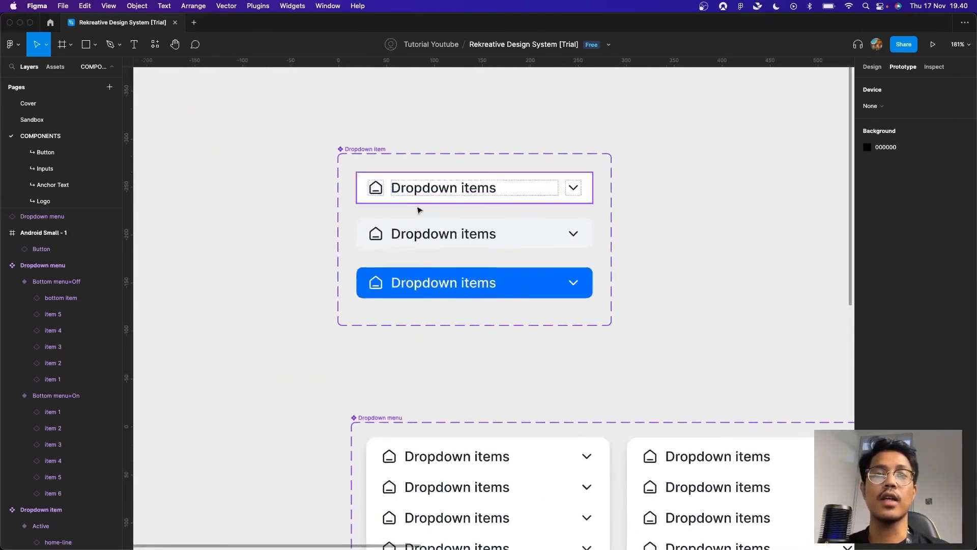
{"action": "left_click", "coordinate": [546, 224]}
{"action": "scroll", "coordinate": [516, 231], "scroll_direction": "up", "scroll_amount": 1}
{"action": "left_click", "coordinate": [491, 196]}
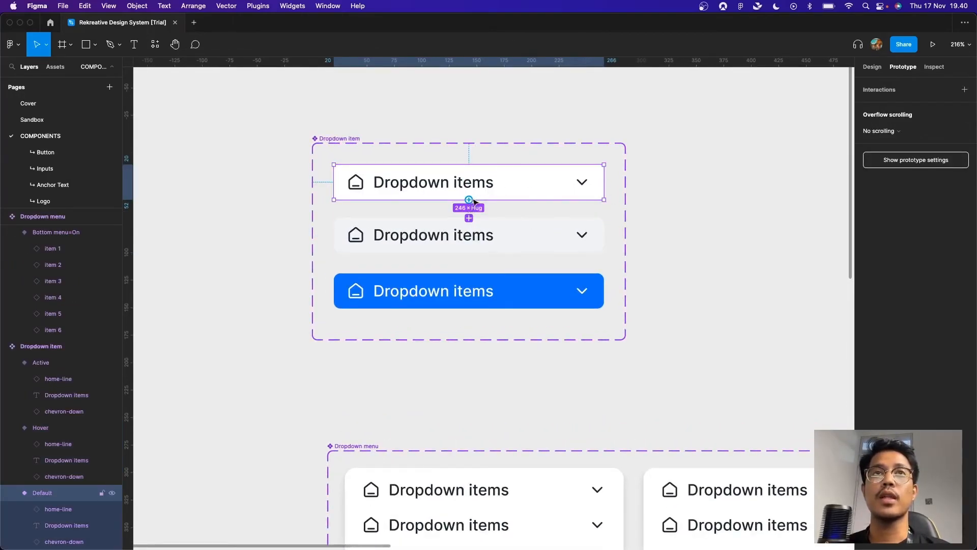
{"action": "left_click_drag", "start_coordinate": [473, 208], "coordinate": [517, 248]}
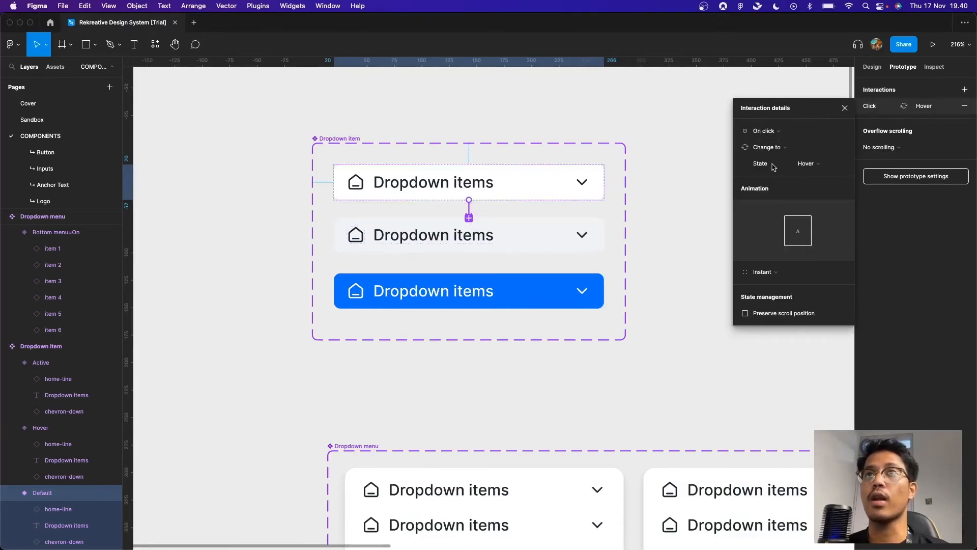
Set the Default variant's interaction to trigger while hovering, with a Smart animate transition
{"action": "left_click", "coordinate": [766, 131]}
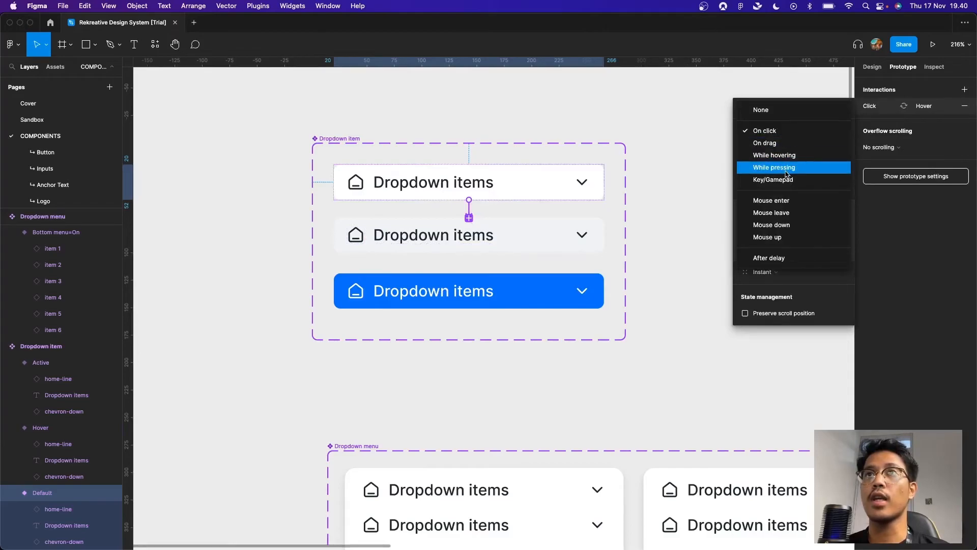
{"action": "left_click", "coordinate": [784, 155]}
{"action": "left_click", "coordinate": [780, 272]}
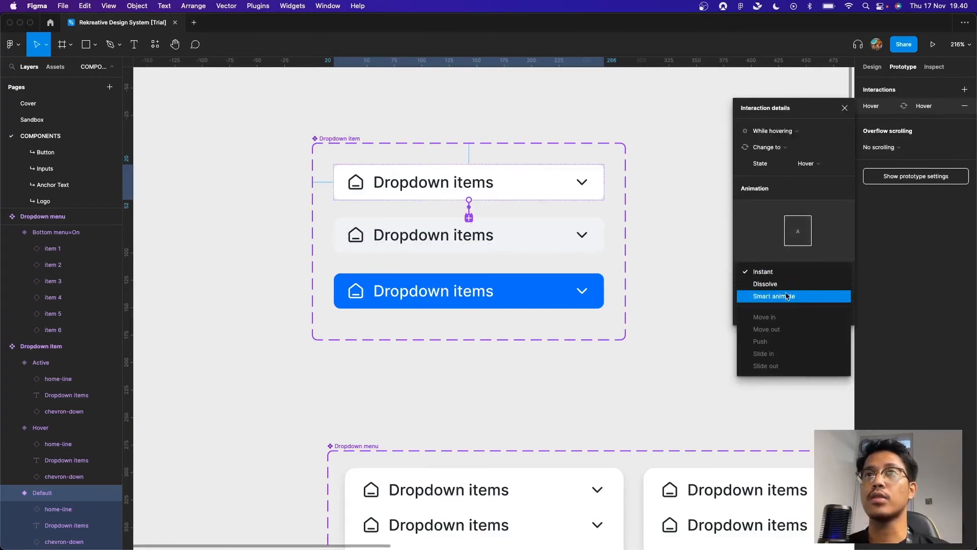
{"action": "left_click", "coordinate": [786, 296]}
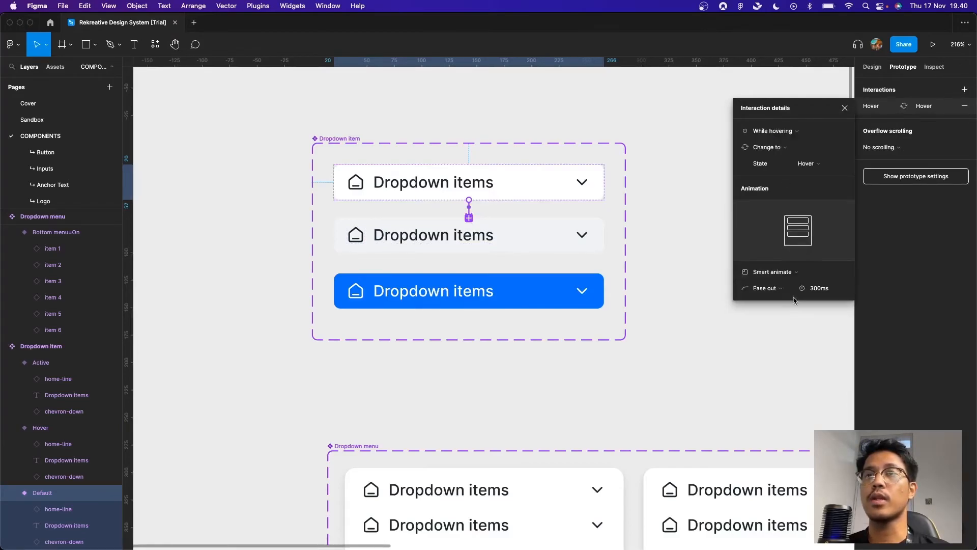
{"action": "left_click", "coordinate": [845, 108]}
Connect the Hover variant to the Active variant with an on-click Change to interaction using Smart animate
{"action": "left_click", "coordinate": [545, 250]}
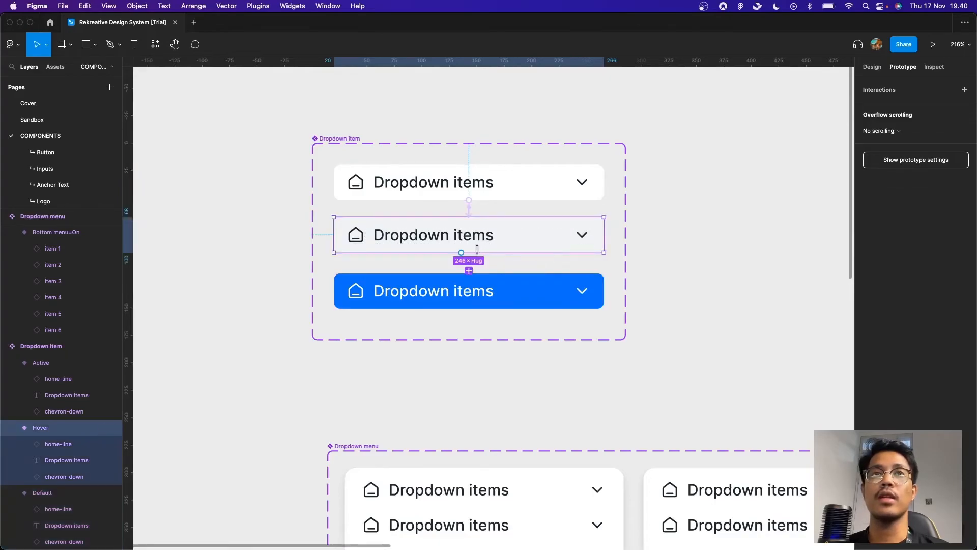
{"action": "left_click_drag", "start_coordinate": [462, 266], "coordinate": [529, 278]}
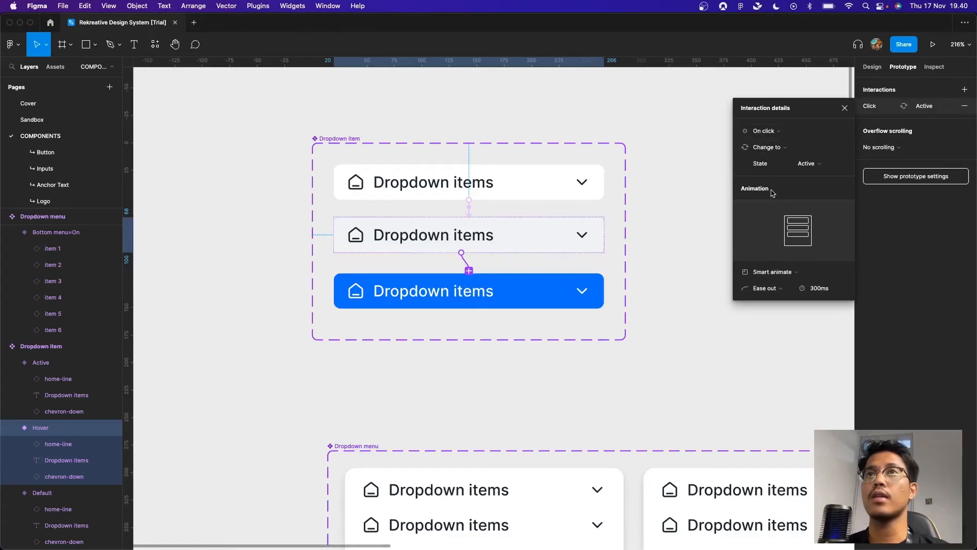
{"action": "left_click", "coordinate": [846, 108]}
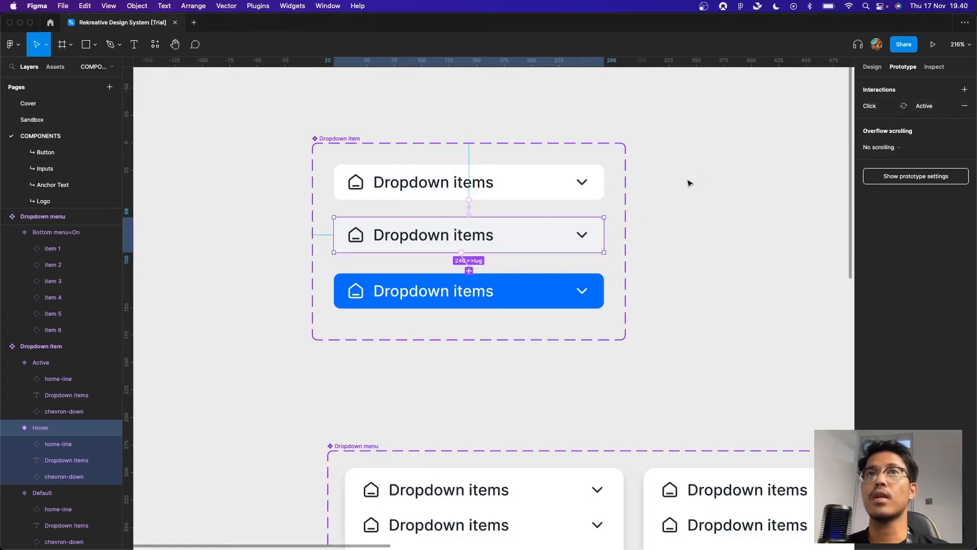
Connect the Active variant back to the Default variant with an on-click Change to interaction using Smart animate
{"action": "left_click", "coordinate": [552, 295]}
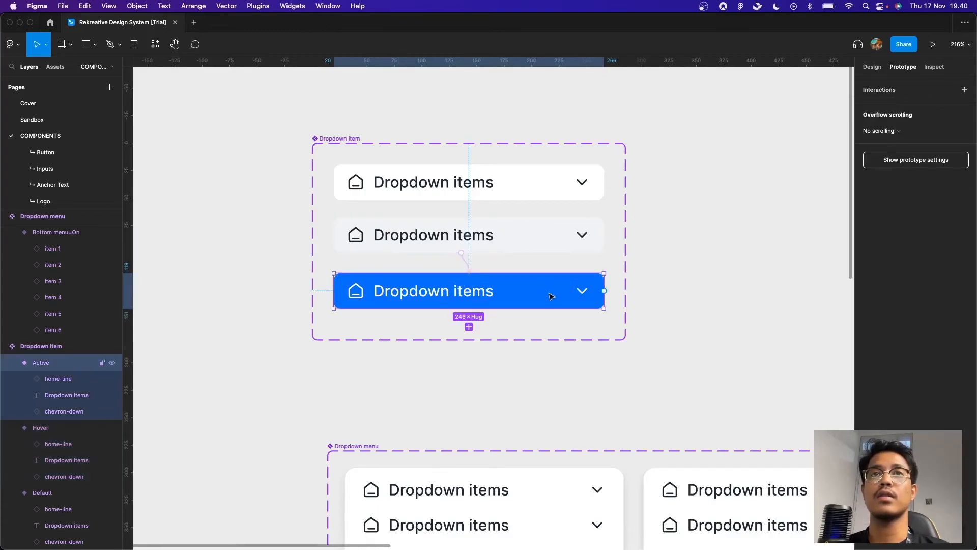
{"action": "left_click_drag", "start_coordinate": [621, 209], "coordinate": [580, 182]}
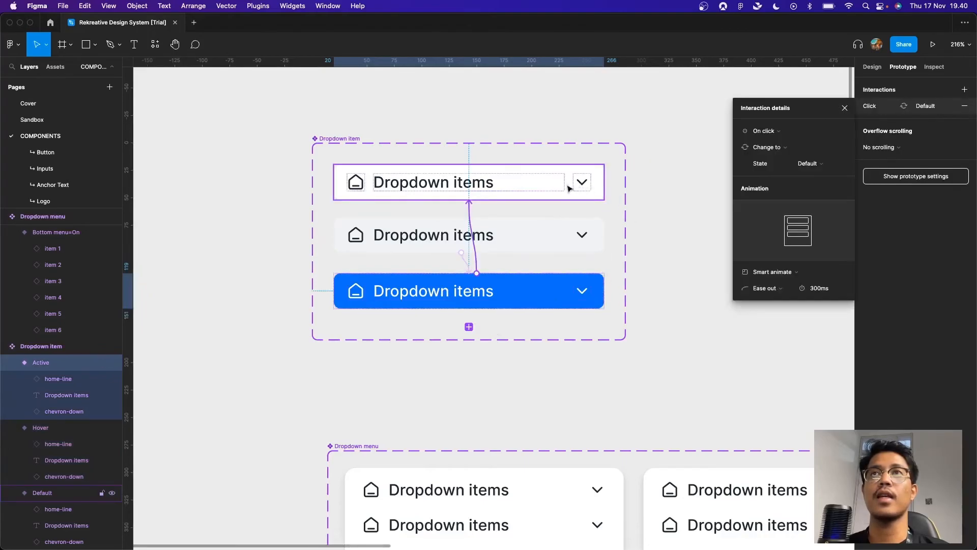
{"action": "left_click", "coordinate": [845, 108]}
Add a prototype connection from the Action button in the Android Small frame to the Dropdown menu instance
{"action": "scroll", "coordinate": [650, 268], "scroll_direction": "down", "scroll_amount": 5}
{"action": "scroll", "coordinate": [451, 247], "scroll_direction": "right", "scroll_amount": 3}
{"action": "scroll", "coordinate": [497, 283], "scroll_direction": "up", "scroll_amount": 3}
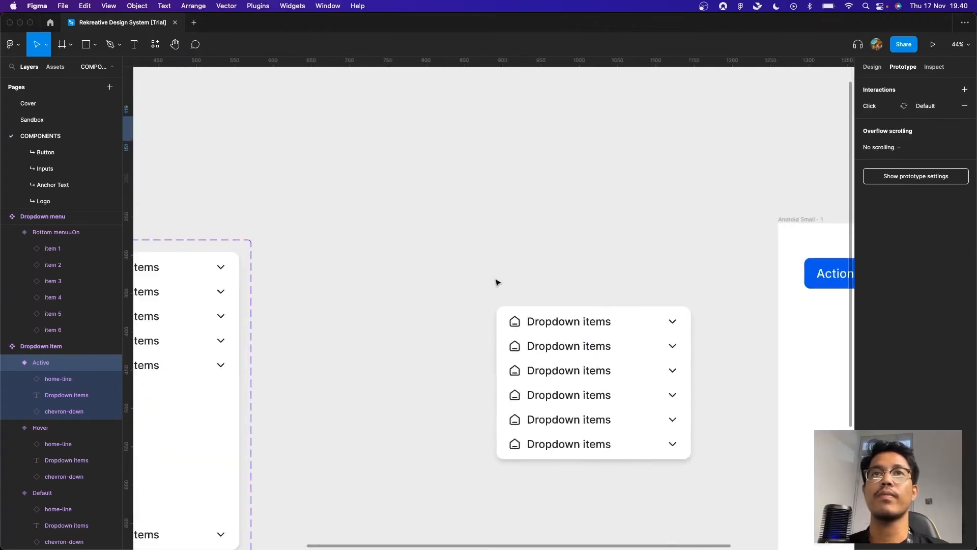
{"action": "scroll", "coordinate": [371, 227], "scroll_direction": "right", "scroll_amount": 4}
{"action": "scroll", "coordinate": [399, 231], "scroll_direction": "down", "scroll_amount": 4}
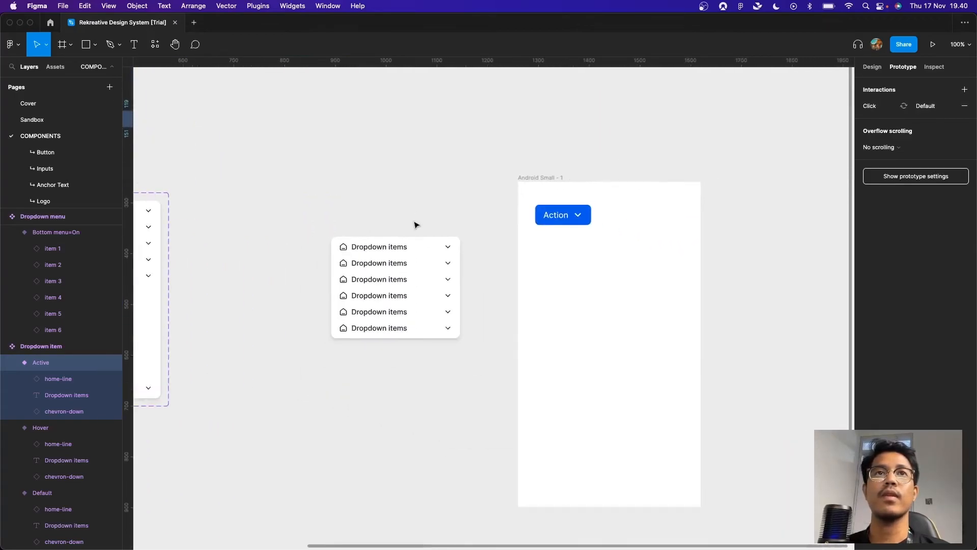
{"action": "left_click", "coordinate": [402, 242]}
{"action": "left_click", "coordinate": [577, 215]}
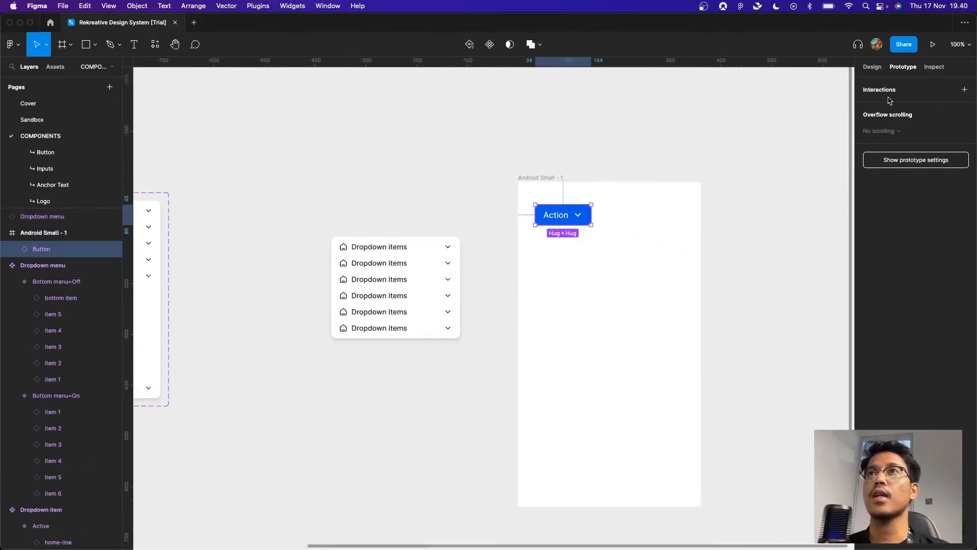
{"action": "left_click_drag", "start_coordinate": [438, 257], "coordinate": [424, 261]}
Keep the Action button's trigger as On click and set its action to Open overlay
{"action": "left_click", "coordinate": [765, 125]}
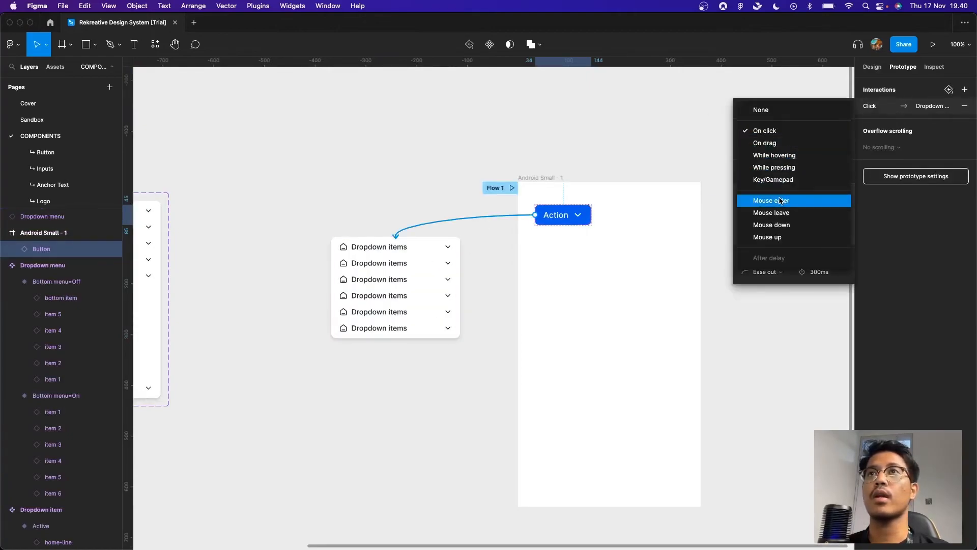
{"action": "left_click", "coordinate": [801, 132]}
{"action": "left_click", "coordinate": [787, 151]}
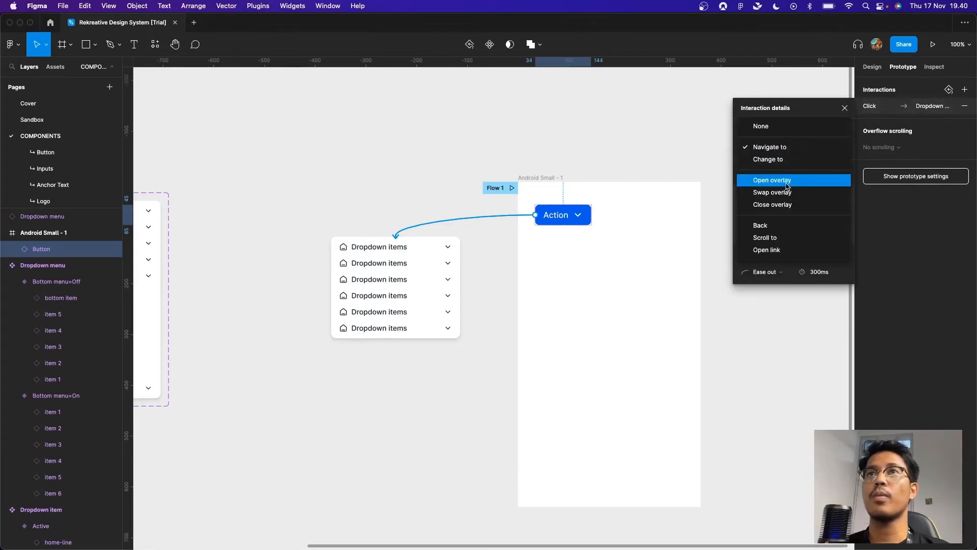
{"action": "left_click", "coordinate": [788, 185]}
Set the overlay position to Manual and place the dropdown directly beneath the Action button, aligned with its left edge
{"action": "left_click", "coordinate": [758, 191]}
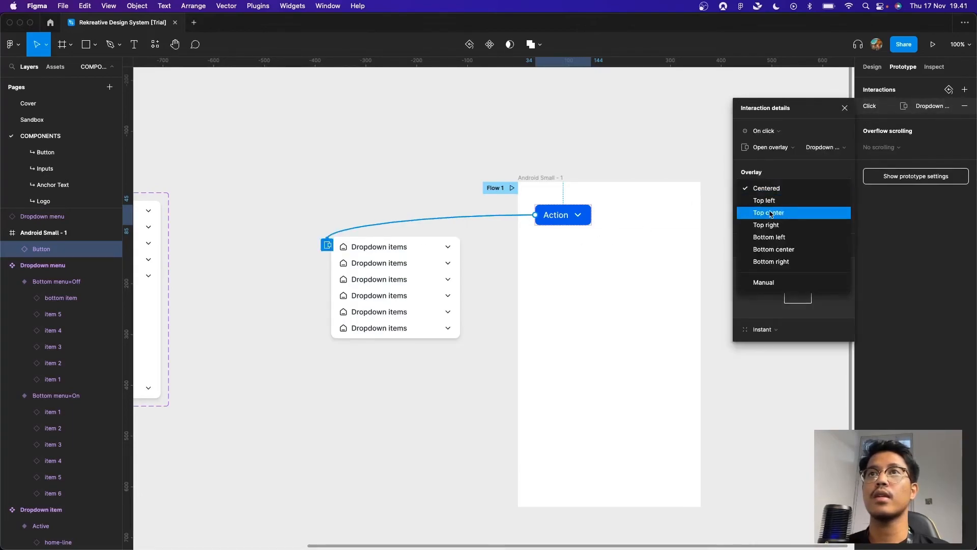
{"action": "left_click", "coordinate": [774, 281]}
{"action": "left_click_drag", "start_coordinate": [585, 257], "coordinate": [584, 279]}
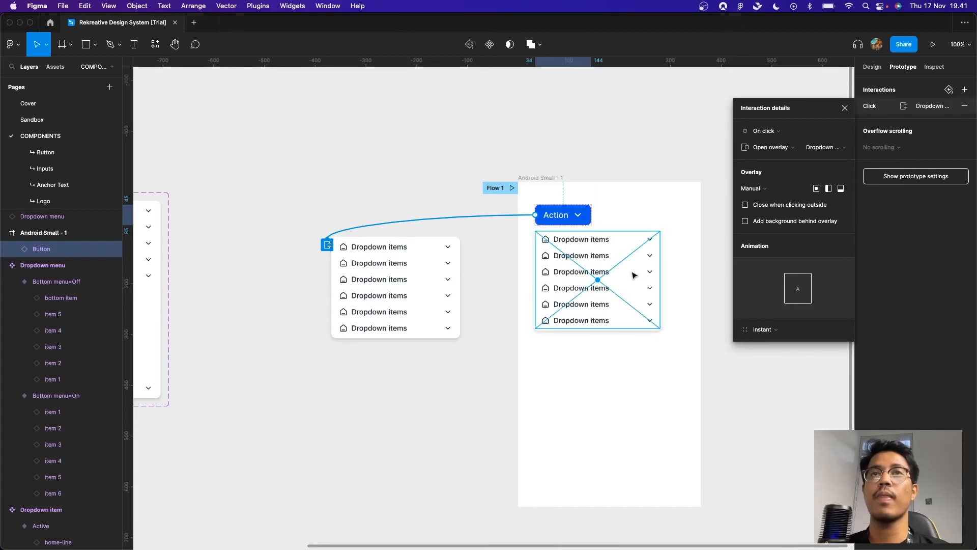
Make the overlay close when clicking outside, keeping its animation Instant
{"action": "scroll", "coordinate": [630, 275], "scroll_direction": "up", "scroll_amount": 1}
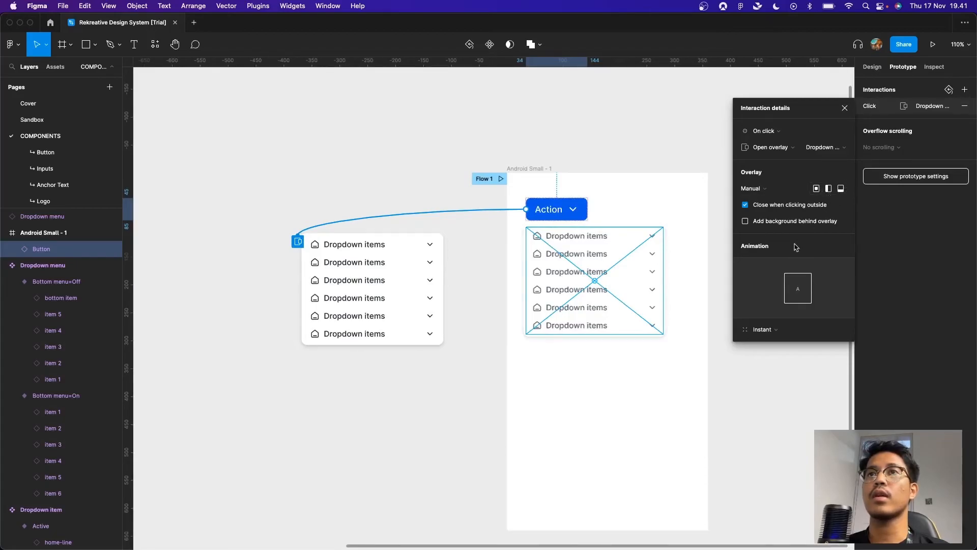
{"action": "left_click", "coordinate": [764, 330]}
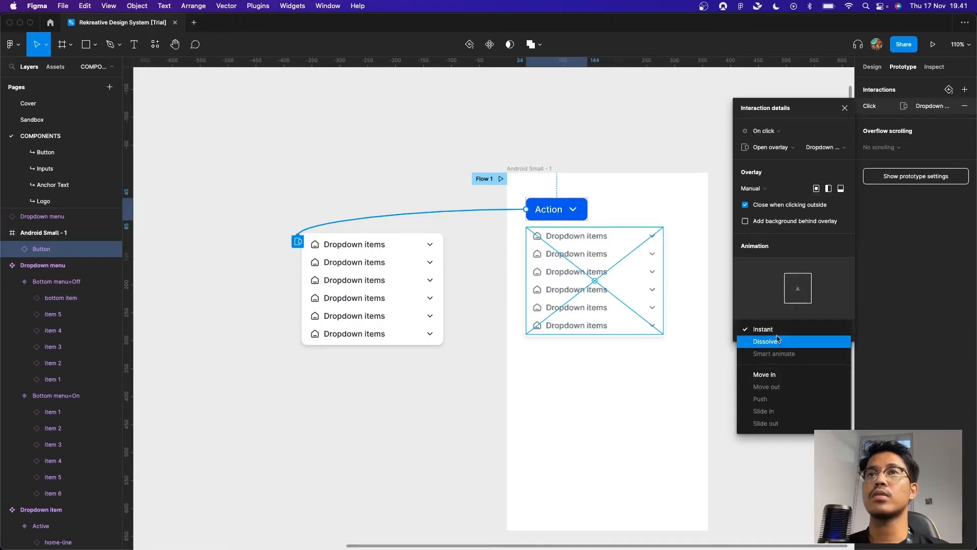
{"action": "left_click", "coordinate": [774, 330]}
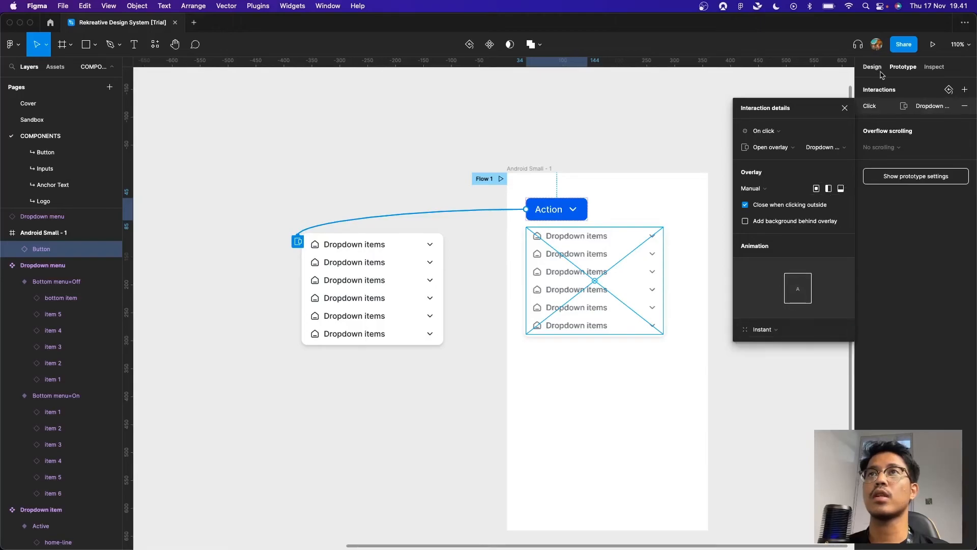
{"action": "left_click", "coordinate": [845, 108]}
{"action": "left_click", "coordinate": [709, 119]}
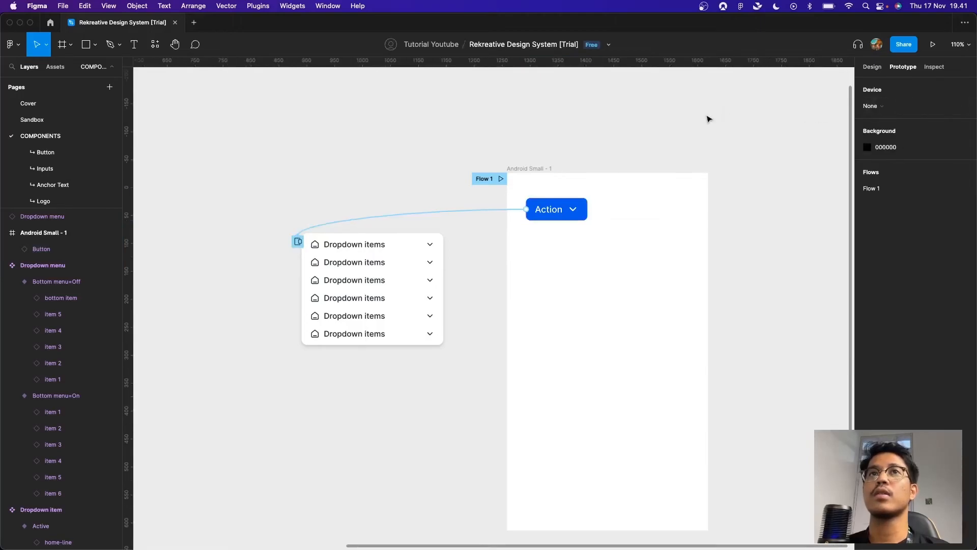
Run the Flow 1 prototype, open the dropdown from the Action button and activate its first three items
{"action": "left_click", "coordinate": [500, 179]}
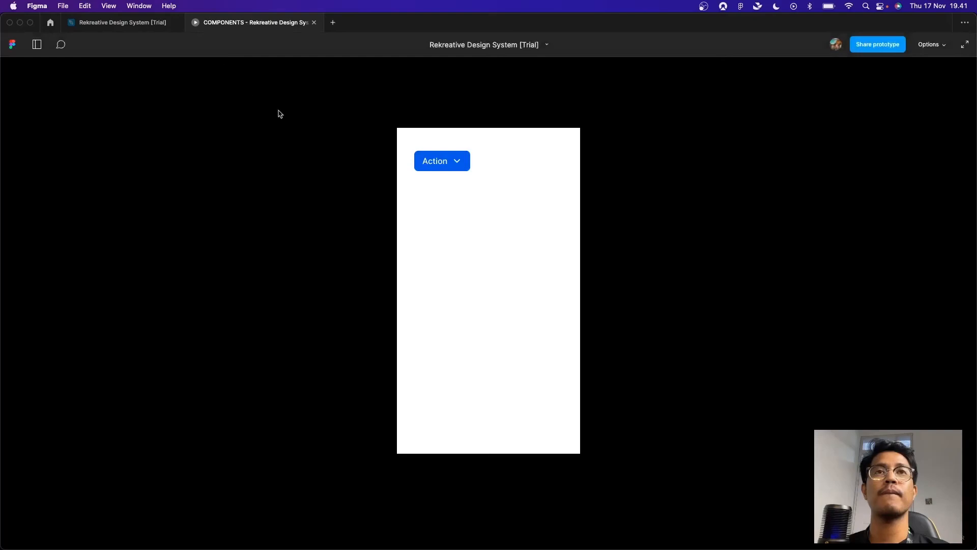
{"action": "left_click", "coordinate": [455, 165]}
{"action": "left_click", "coordinate": [453, 189]}
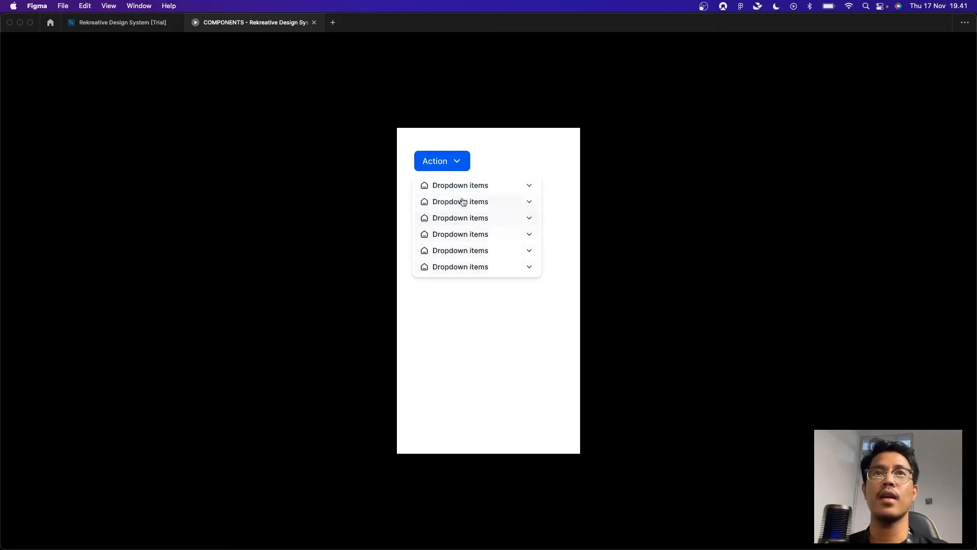
{"action": "left_click", "coordinate": [465, 188]}
{"action": "left_click", "coordinate": [468, 205]}
{"action": "left_click", "coordinate": [470, 224]}
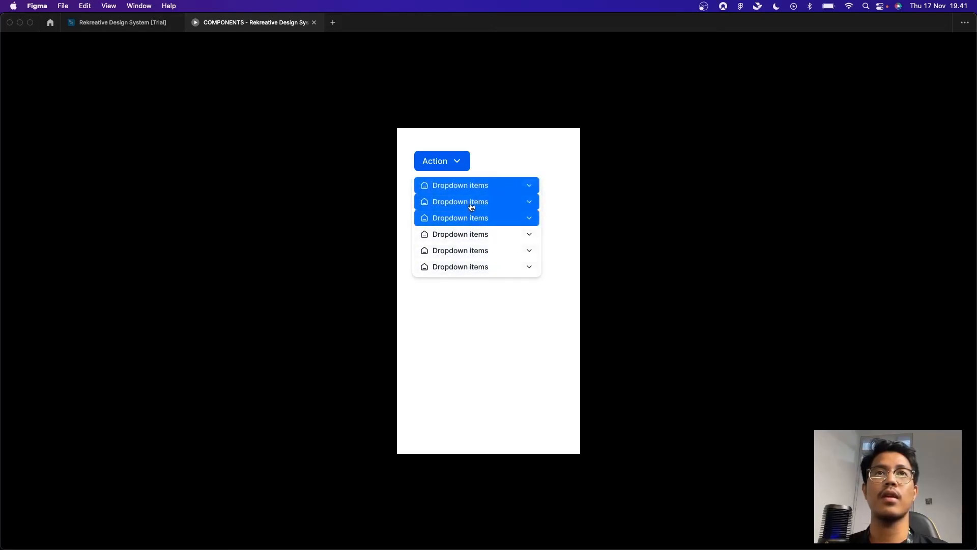
Test switching the first three dropdown items back to Default and toggling the fifth item on and off
{"action": "left_click", "coordinate": [472, 203]}
{"action": "left_click", "coordinate": [474, 187]}
{"action": "left_click", "coordinate": [474, 222]}
{"action": "left_click", "coordinate": [463, 249]}
{"action": "left_click", "coordinate": [465, 252]}
Test closing the dropdown overlay from outside and reopening it with the Action button, ending with it closed
{"action": "left_click", "coordinate": [472, 296]}
{"action": "left_click", "coordinate": [459, 164]}
{"action": "left_click", "coordinate": [464, 299]}
{"action": "left_click", "coordinate": [457, 166]}
{"action": "left_click", "coordinate": [501, 157]}
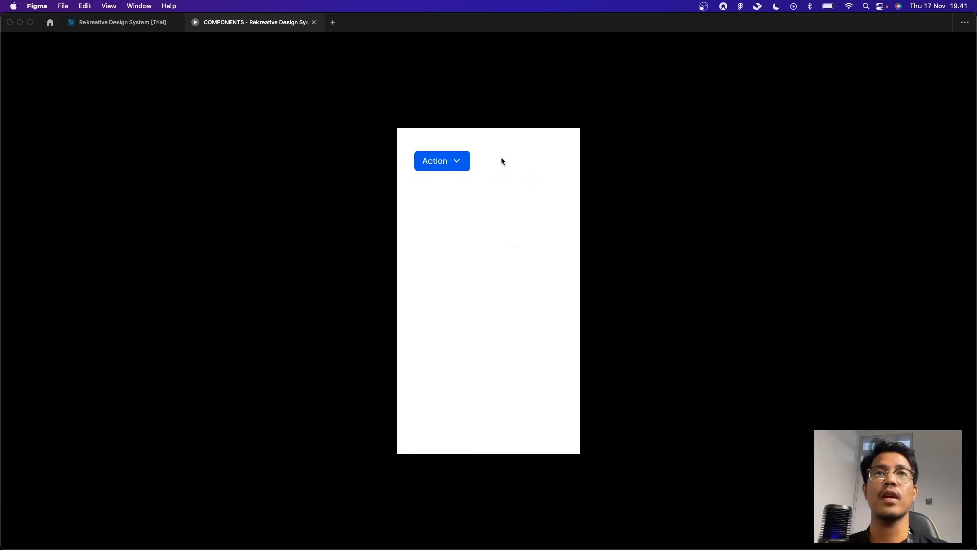